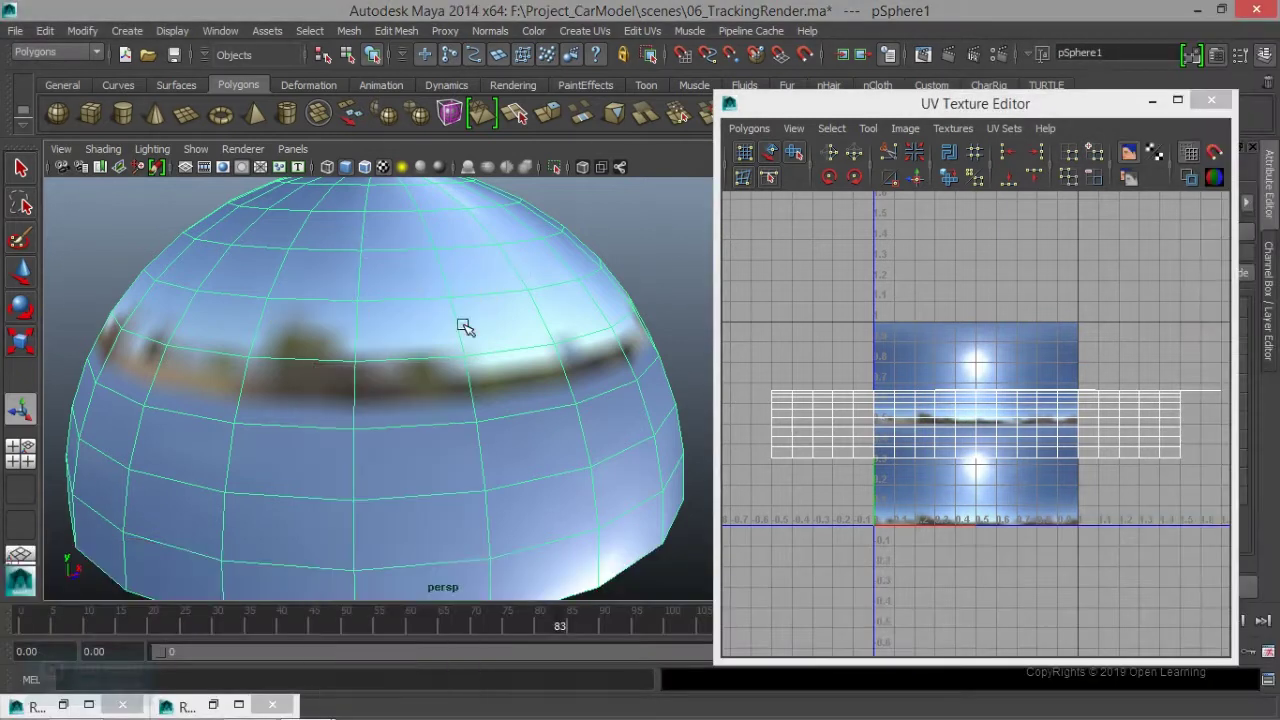
# - Apply Automatic Mapping to the pSphere1 dome's UVs
pyautogui.click(590, 31)
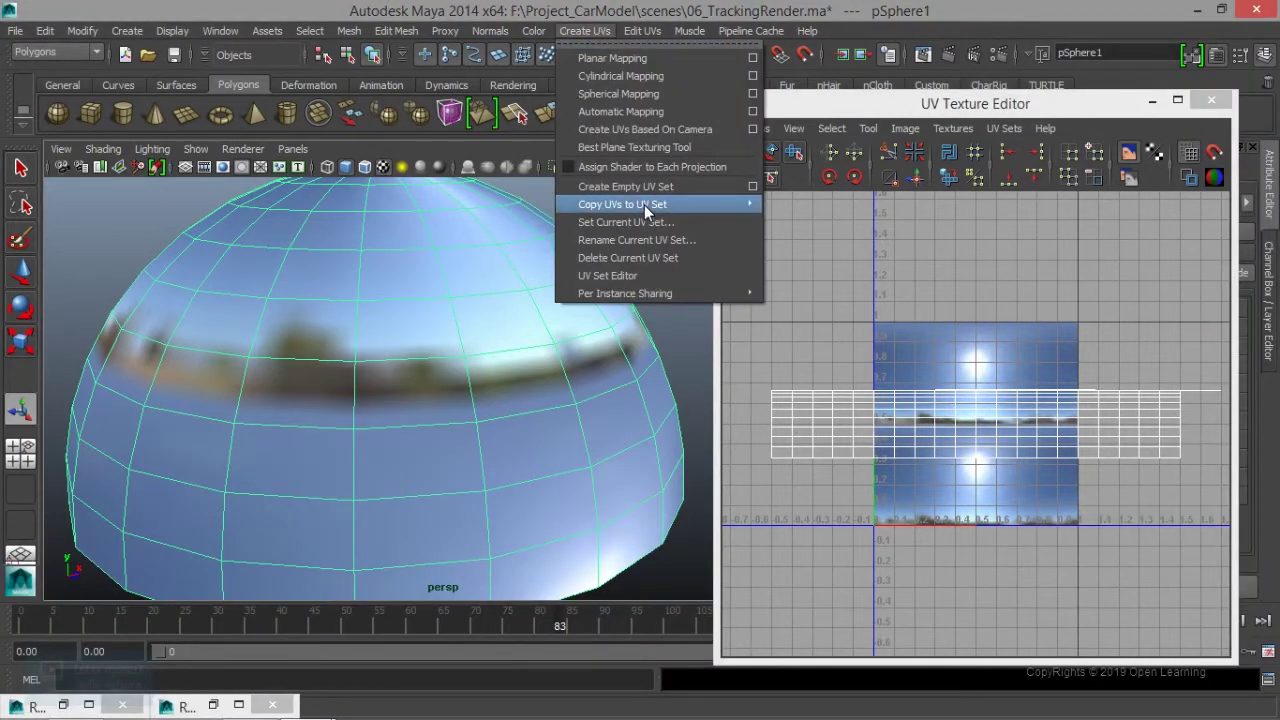
pyautogui.click(643, 116)
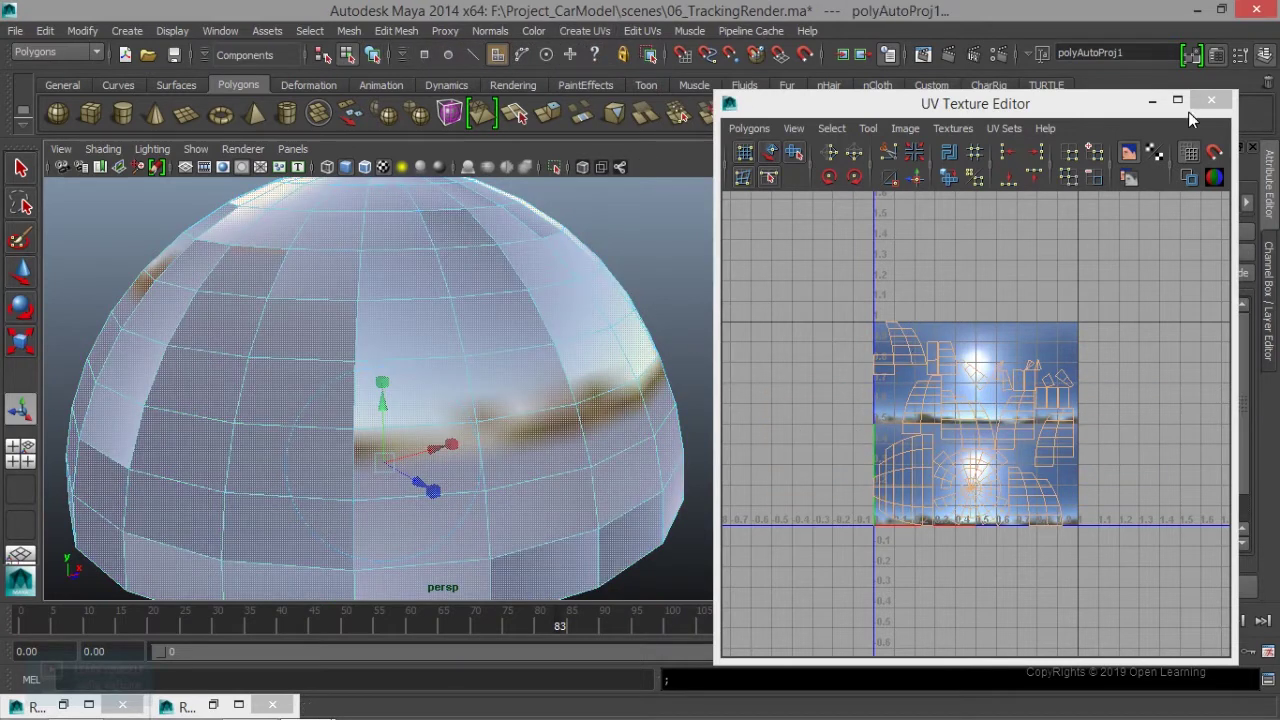
pyautogui.scroll(5, 1045, 342)
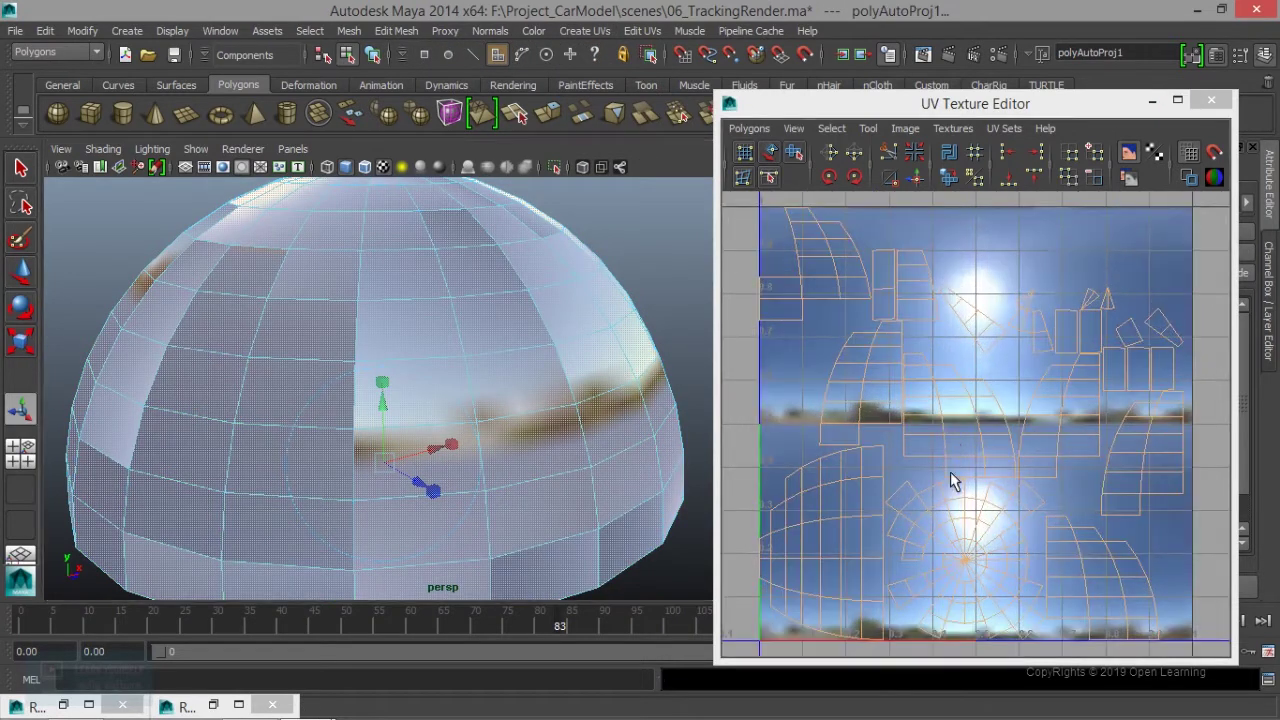
pyautogui.keyDown('alt'); pyautogui.moveTo(943, 447); pyautogui.dragTo(941, 463, button='middle'); pyautogui.keyUp('alt')
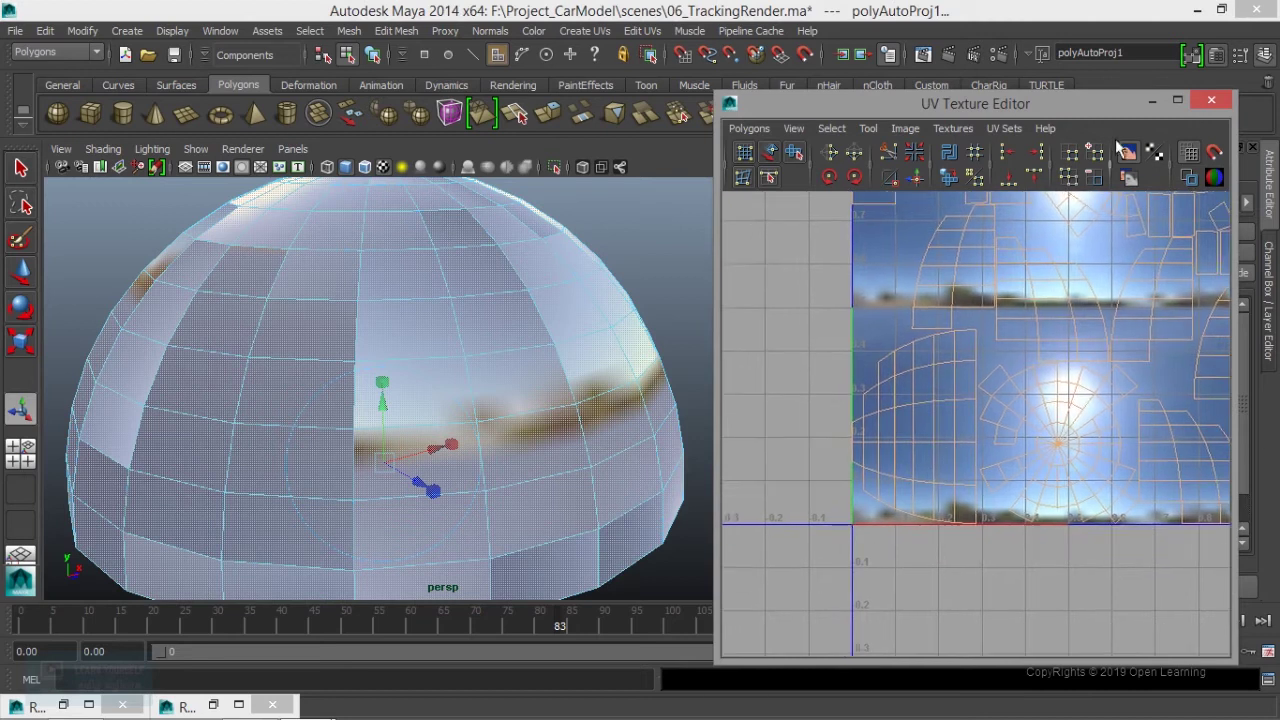
# - Hide the sky texture image in the UV editor, frame the 0–1 range, and deselect the dome
pyautogui.click(1128, 152)
pyautogui.scroll(-3, 1046, 440)
pyautogui.press('space')
pyautogui.click(984, 490)
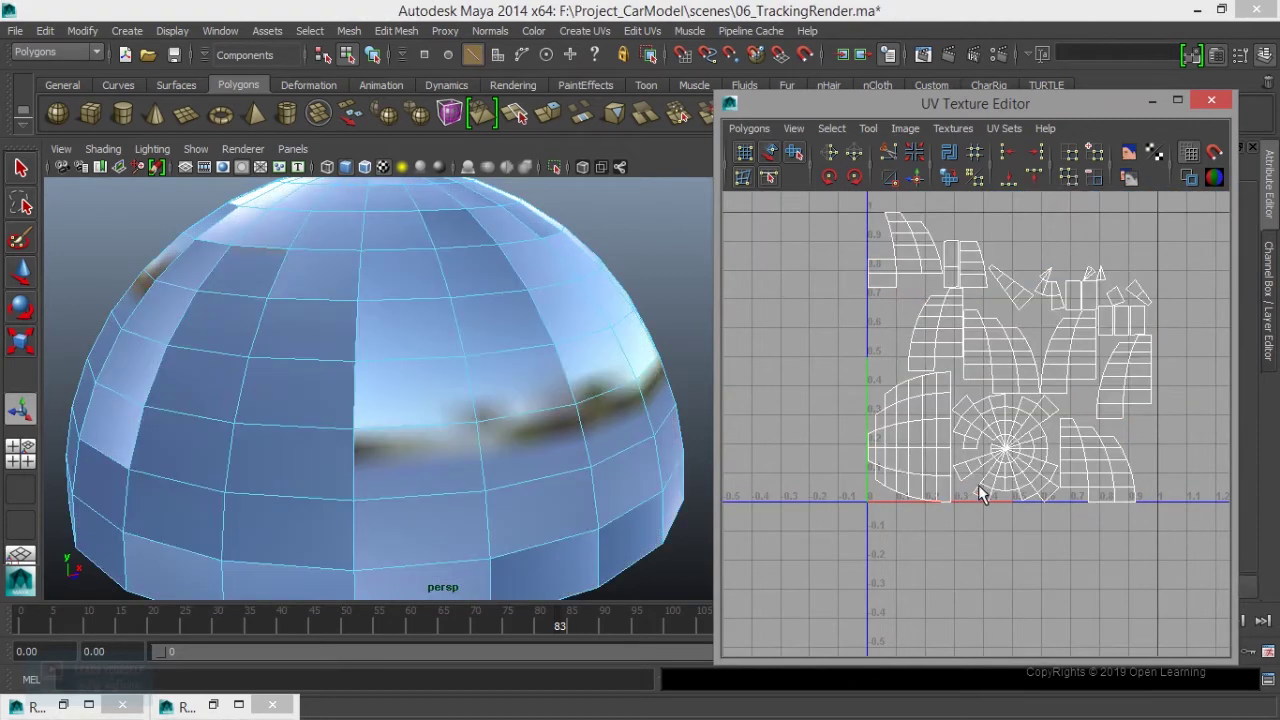
# - Zoom in on the radial top shell and sew its first split UV edge
pyautogui.scroll(2, 869, 397)
pyautogui.scroll(2, 963, 434)
pyautogui.keyDown('alt'); pyautogui.moveTo(963, 434); pyautogui.dragTo(1003, 451, button='middle'); pyautogui.keyUp('alt')
pyautogui.scroll(1, 1062, 475)
pyautogui.scroll(2, 962, 403)
pyautogui.keyDown('alt'); pyautogui.moveTo(962, 403); pyautogui.dragTo(1026, 432, button='middle'); pyautogui.keyUp('alt')
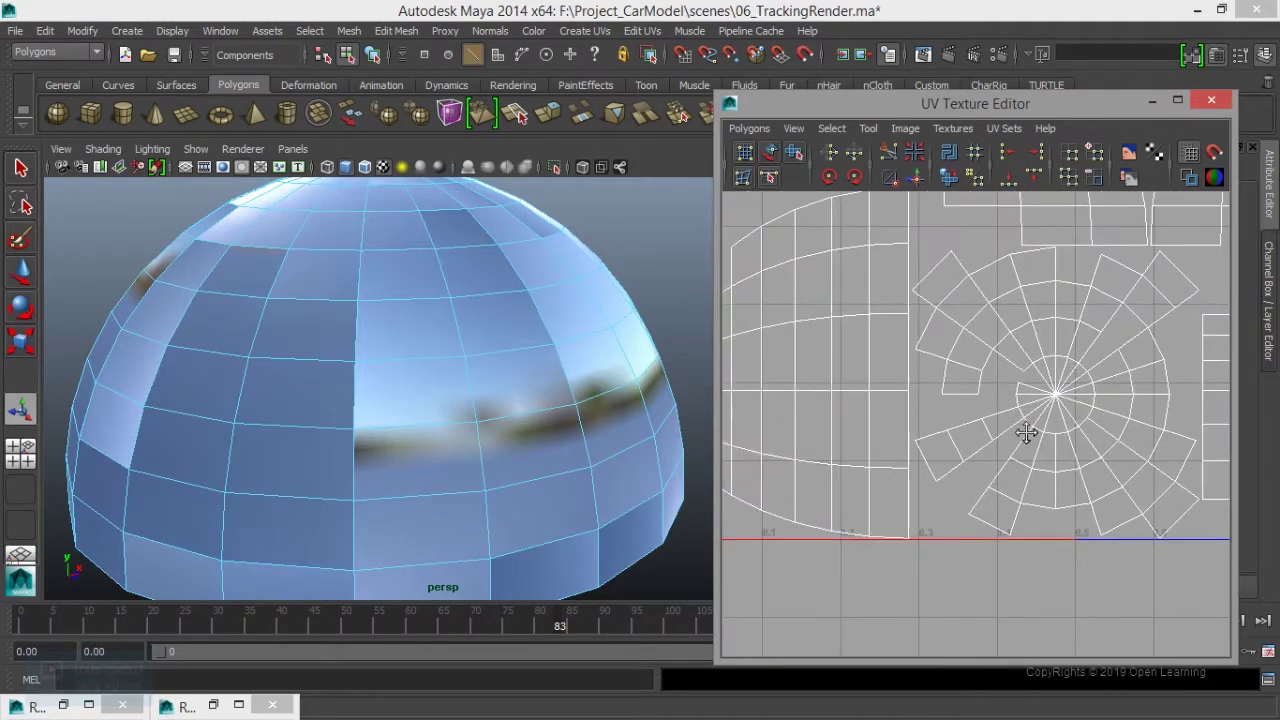
pyautogui.click(1011, 369)
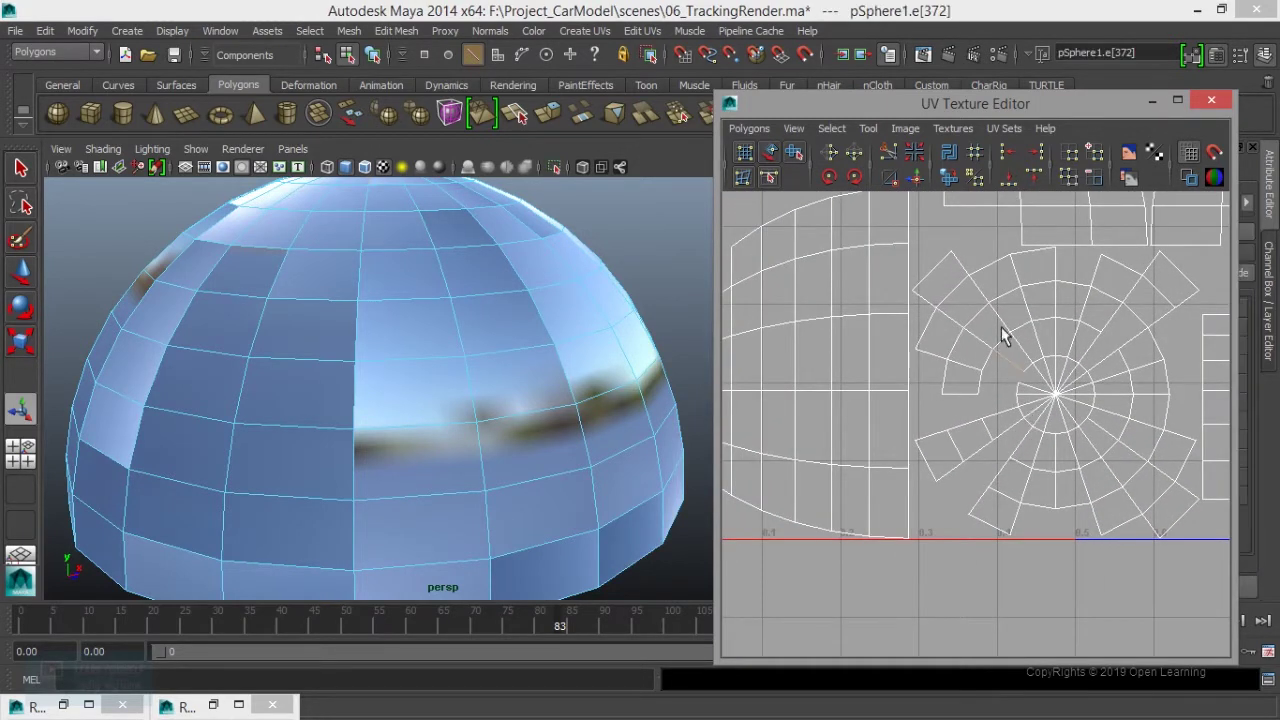
pyautogui.click(917, 180)
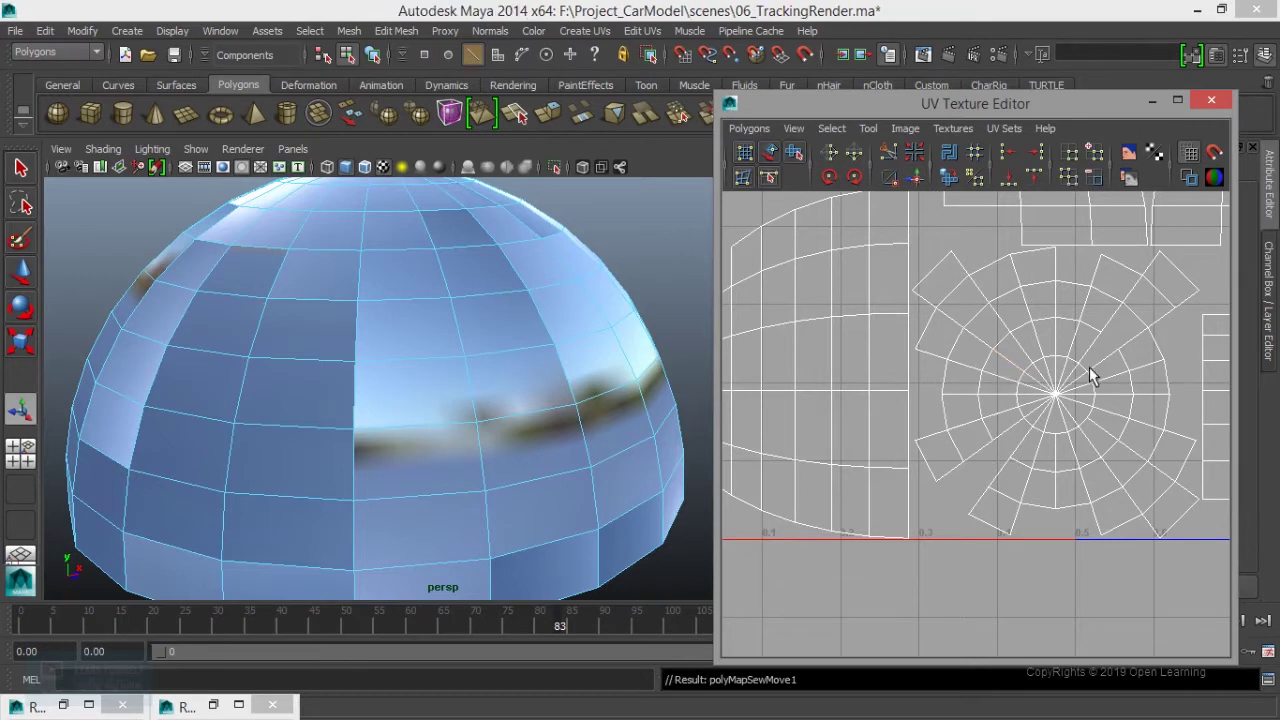
# - Sew four more border edges to attach neighbouring shells to the radial shell
pyautogui.keyDown('alt'); pyautogui.moveTo(1016, 428); pyautogui.dragTo(1042, 375, button='middle'); pyautogui.keyUp('alt')
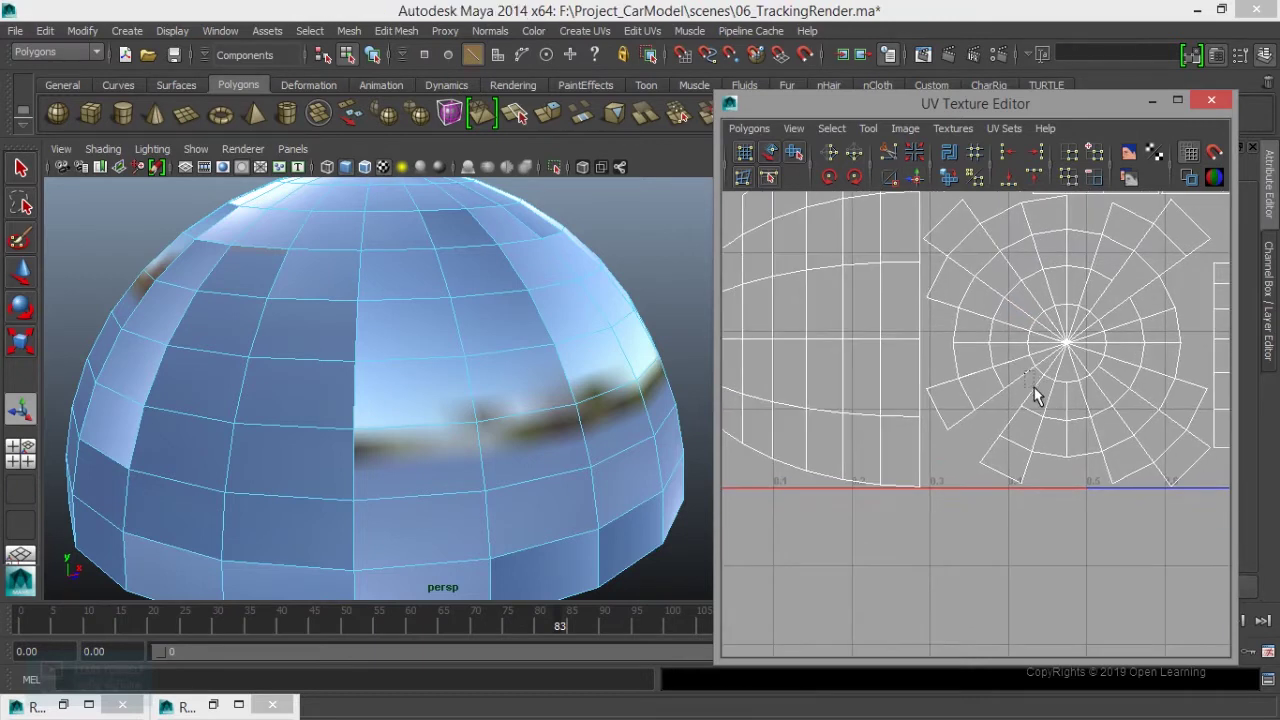
pyautogui.click(1036, 396)
pyautogui.press('g')
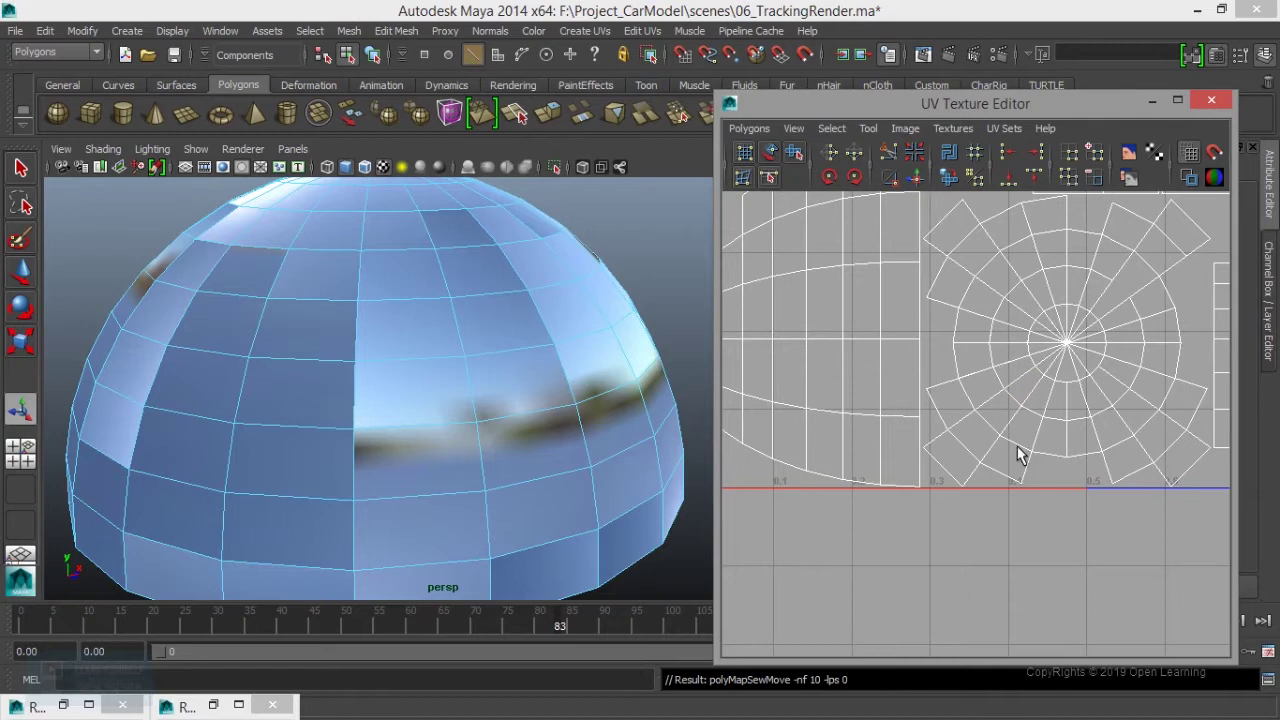
pyautogui.click(1054, 468)
pyautogui.press('g')
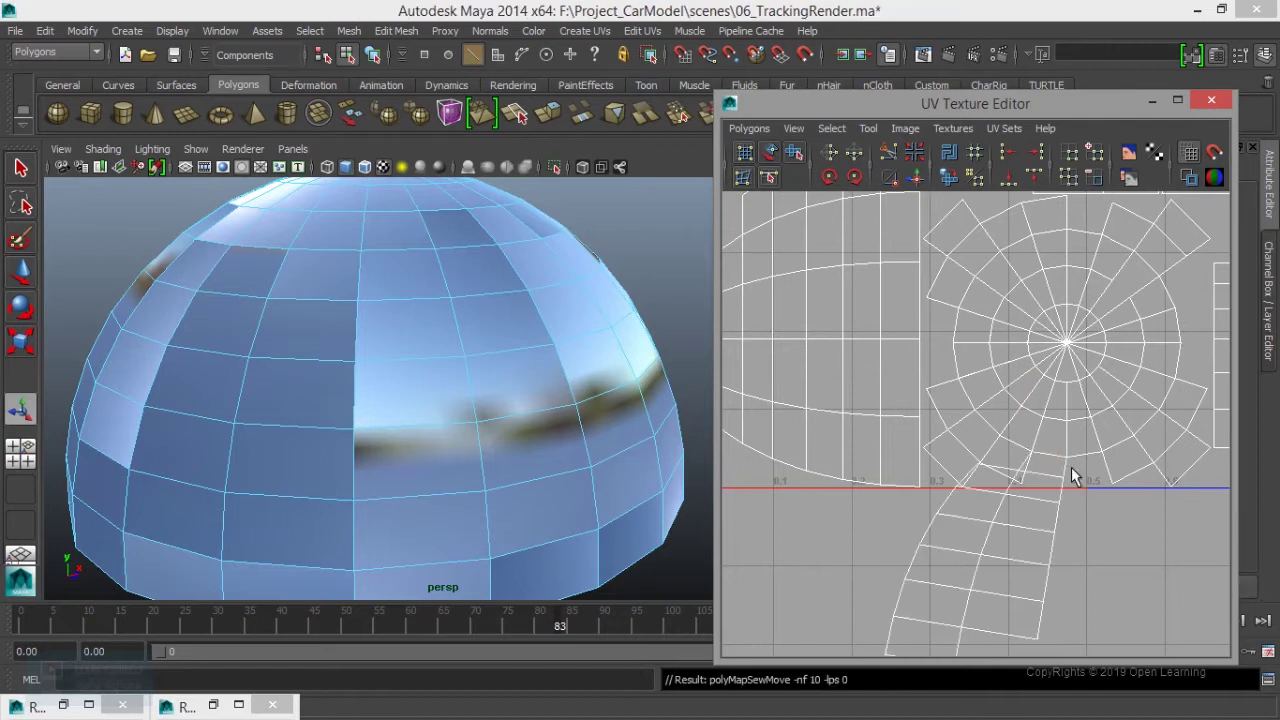
pyautogui.click(1003, 477)
pyautogui.press('g')
pyautogui.click(1062, 470)
pyautogui.press('g')
# - Sew four further split edges along the radial shell's lower border
pyautogui.click(1091, 474)
pyautogui.press('g')
pyautogui.click(1127, 489)
pyautogui.press('g')
pyautogui.click(1165, 481)
pyautogui.press('g')
pyautogui.click(1184, 488)
pyautogui.press('g')
# - Sew a loose shell and the right-hand shell onto the circular top shell
pyautogui.keyDown('alt'); pyautogui.moveTo(1184, 503); pyautogui.dragTo(1008, 528, button='middle'); pyautogui.keyUp('alt')
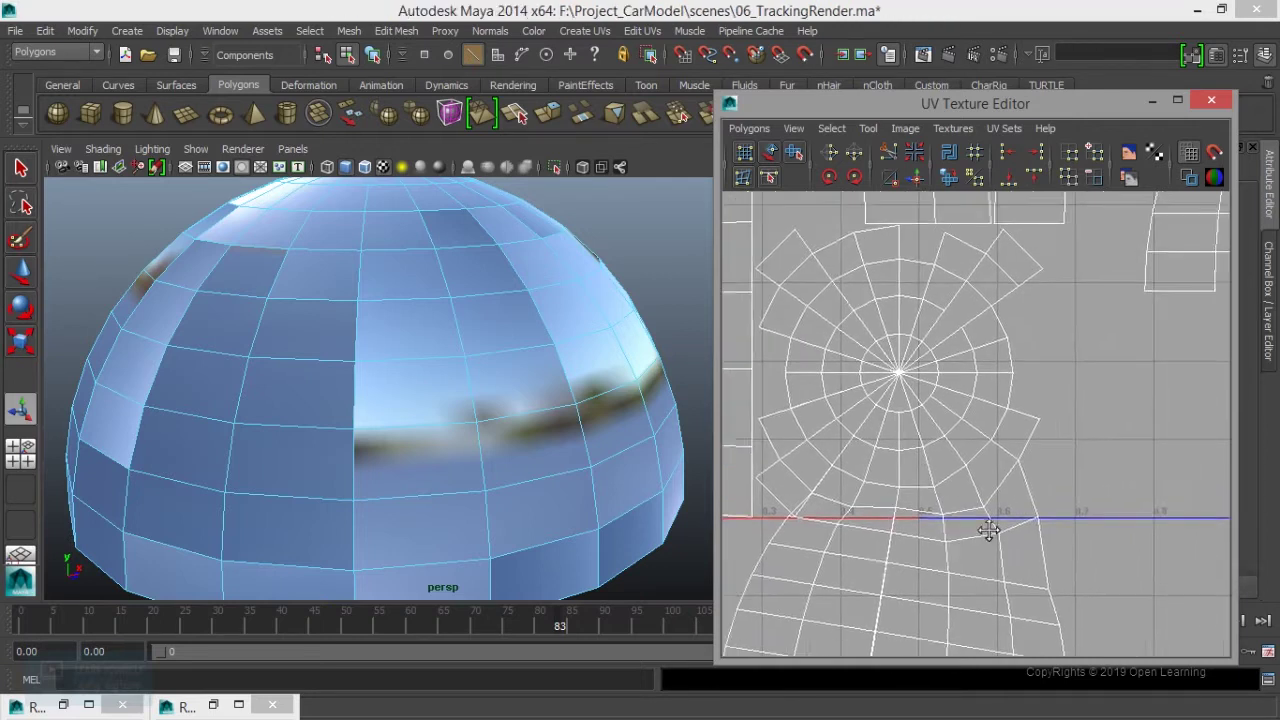
pyautogui.click(1040, 452)
pyautogui.press('g')
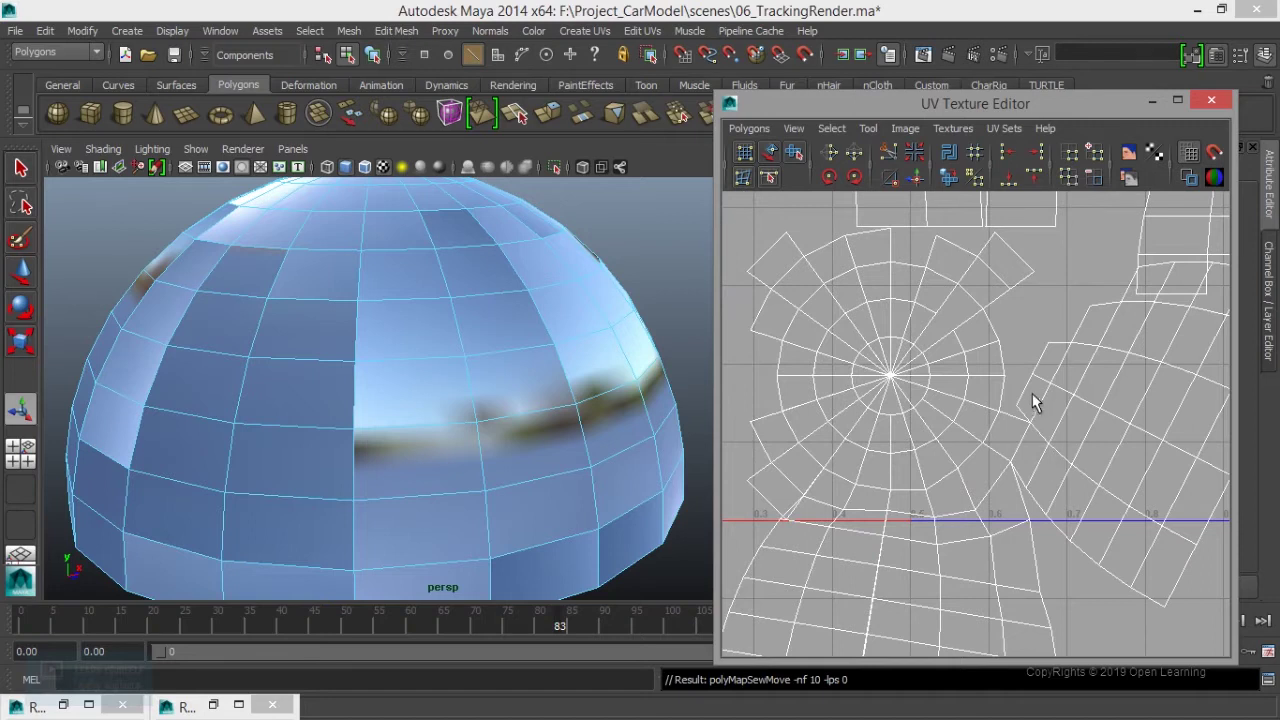
pyautogui.click(1006, 389)
pyautogui.press('g')
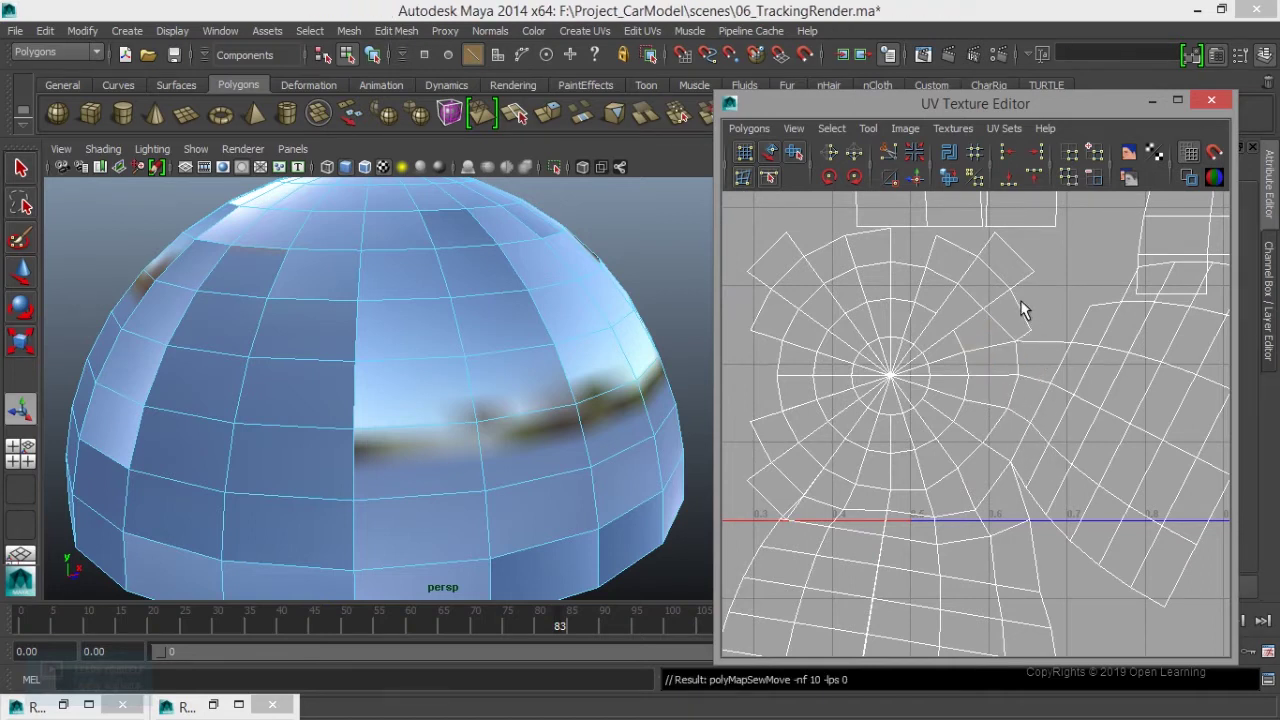
# - Select a shell border edge and maximize the UV Texture Editor to full screen
pyautogui.click(1036, 356)
pyautogui.keyDown('alt'); pyautogui.moveTo(1042, 308); pyautogui.dragTo(1028, 405, button='middle'); pyautogui.keyUp('alt')
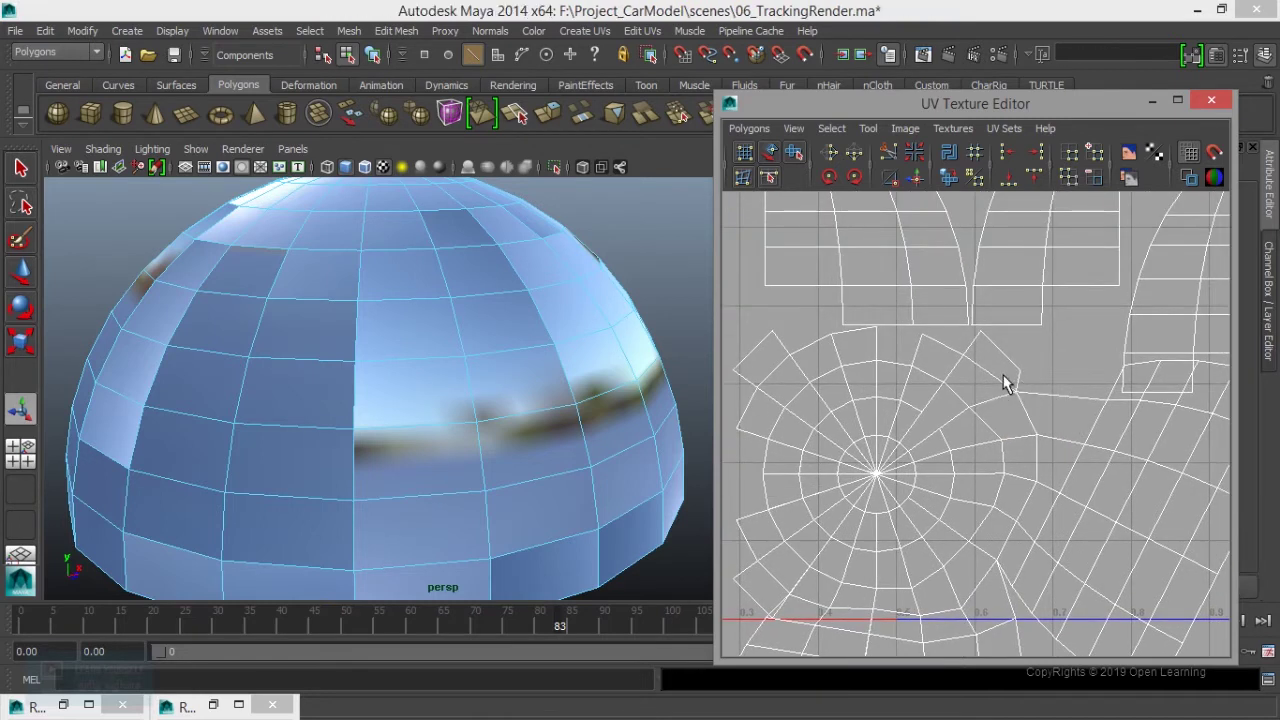
pyautogui.keyDown('alt'); pyautogui.moveTo(1028, 388); pyautogui.dragTo(1010, 442, button='middle'); pyautogui.keyUp('alt')
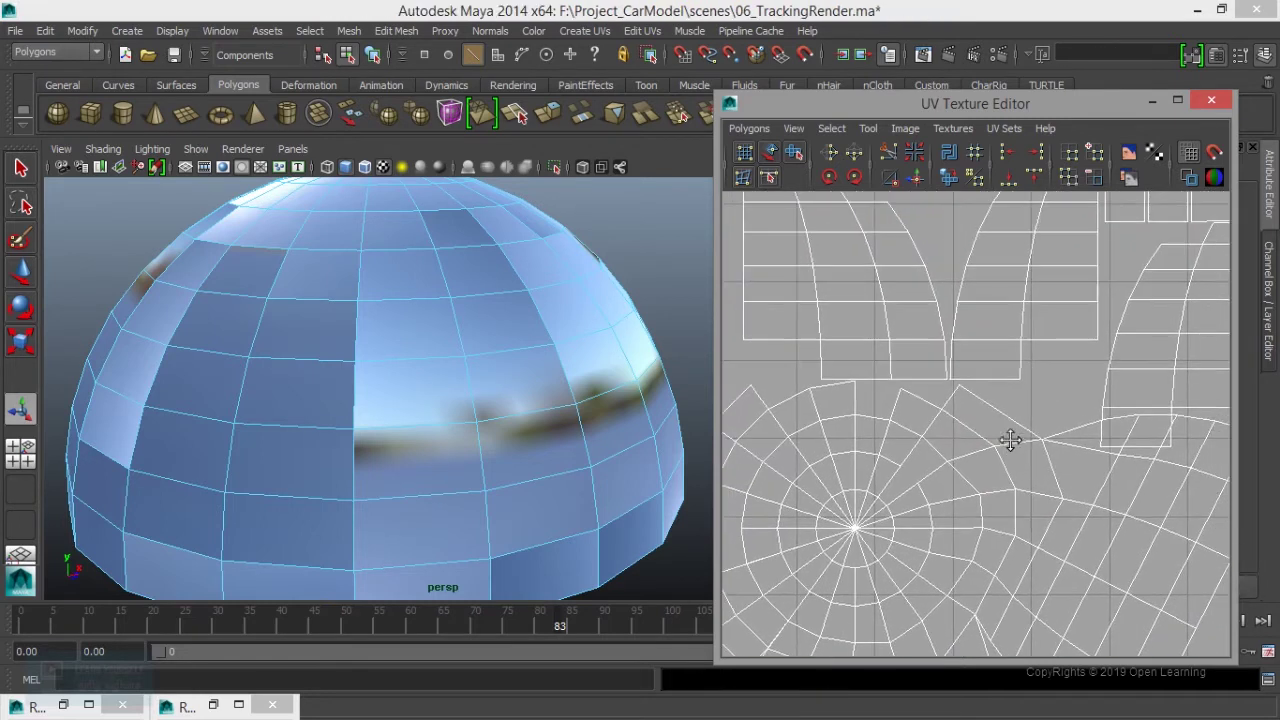
pyautogui.click(1177, 100)
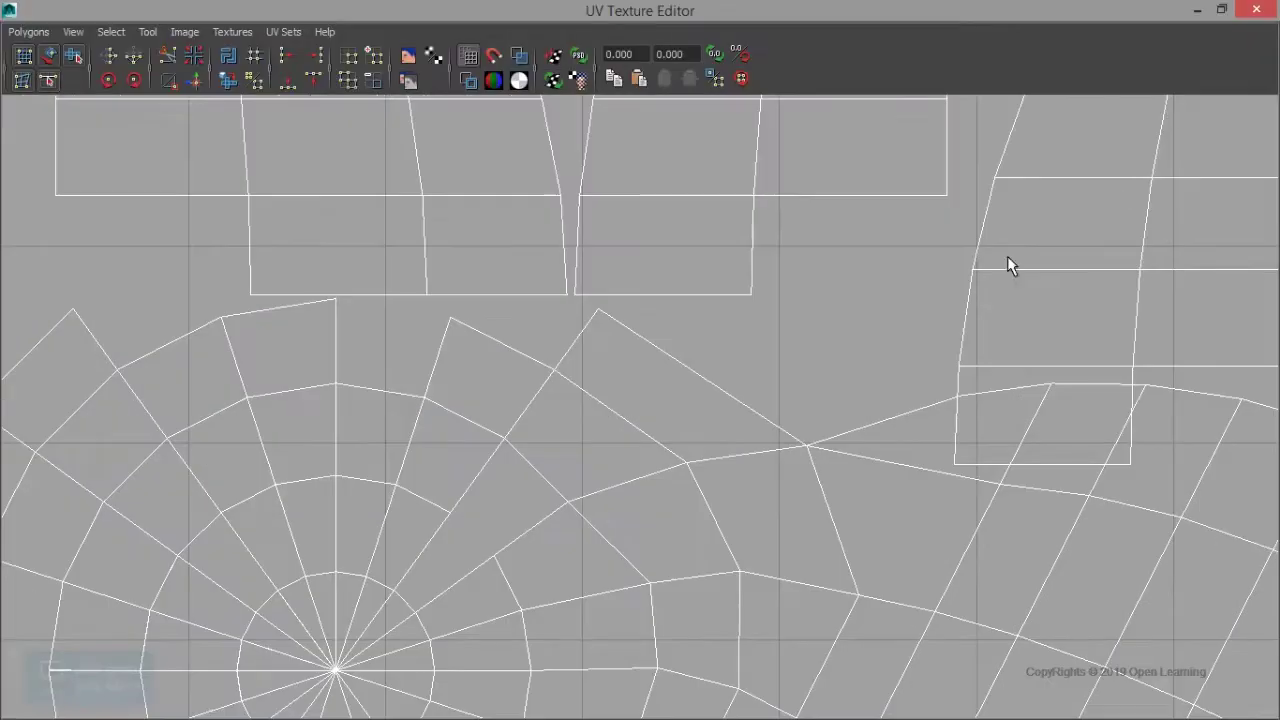
# - Frame the round shell, select its UV points, and run Unfold UVs once
pyautogui.scroll(-2, 611, 440)
pyautogui.scroll(-2, 611, 440)
pyautogui.scroll(-2, 621, 443)
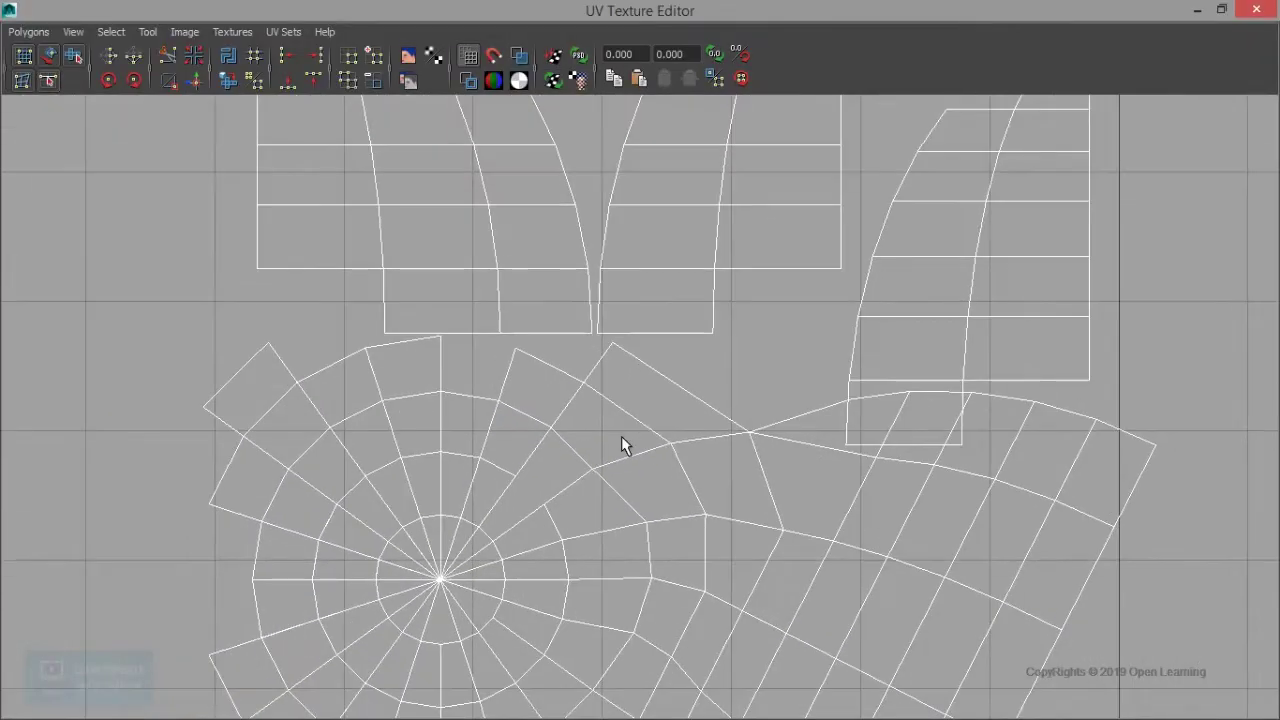
pyautogui.keyDown('alt'); pyautogui.moveTo(621, 443); pyautogui.dragTo(563, 410, button='middle'); pyautogui.keyUp('alt')
pyautogui.scroll(-1, 563, 405)
pyautogui.scroll(-1, 600, 404)
pyautogui.scroll(-2, 613, 403)
pyautogui.scroll(2, 640, 390)
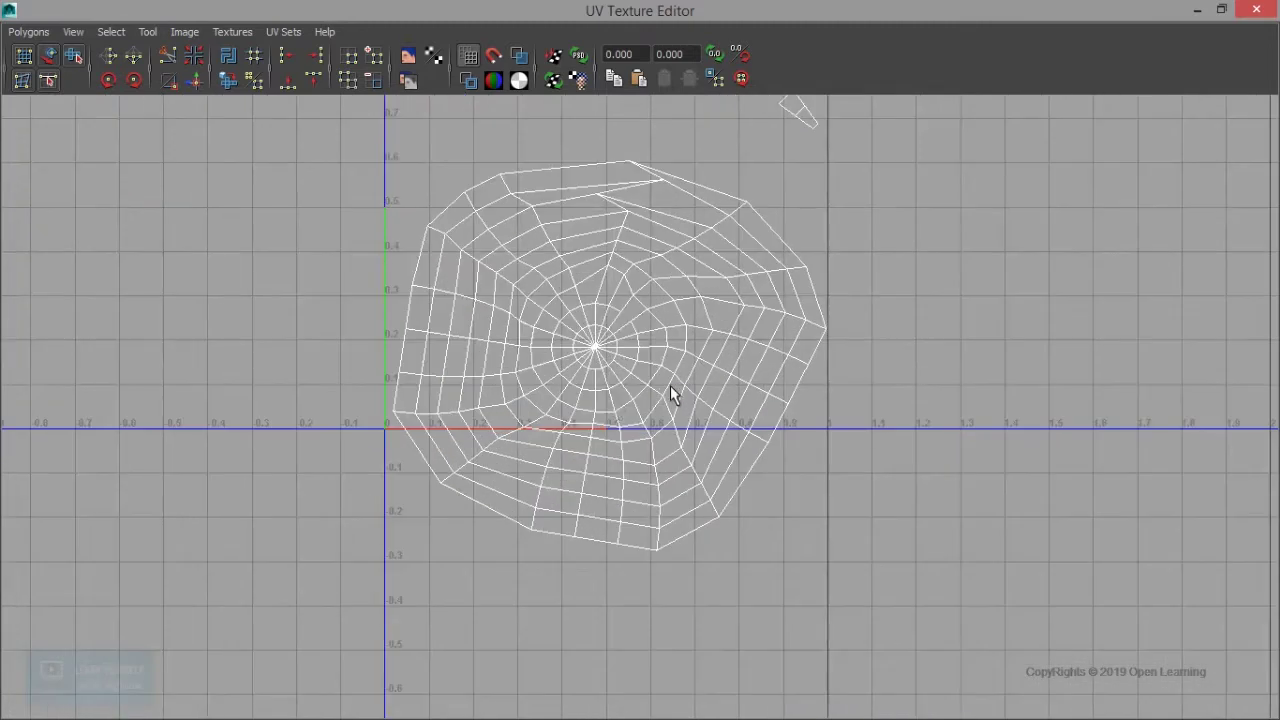
pyautogui.moveTo(664, 340)
pyautogui.mouseDown(button='right')
pyautogui.moveTo(702, 324)
pyautogui.moveTo(728, 342)
pyautogui.mouseUp(button='right')
pyautogui.click(228, 80)
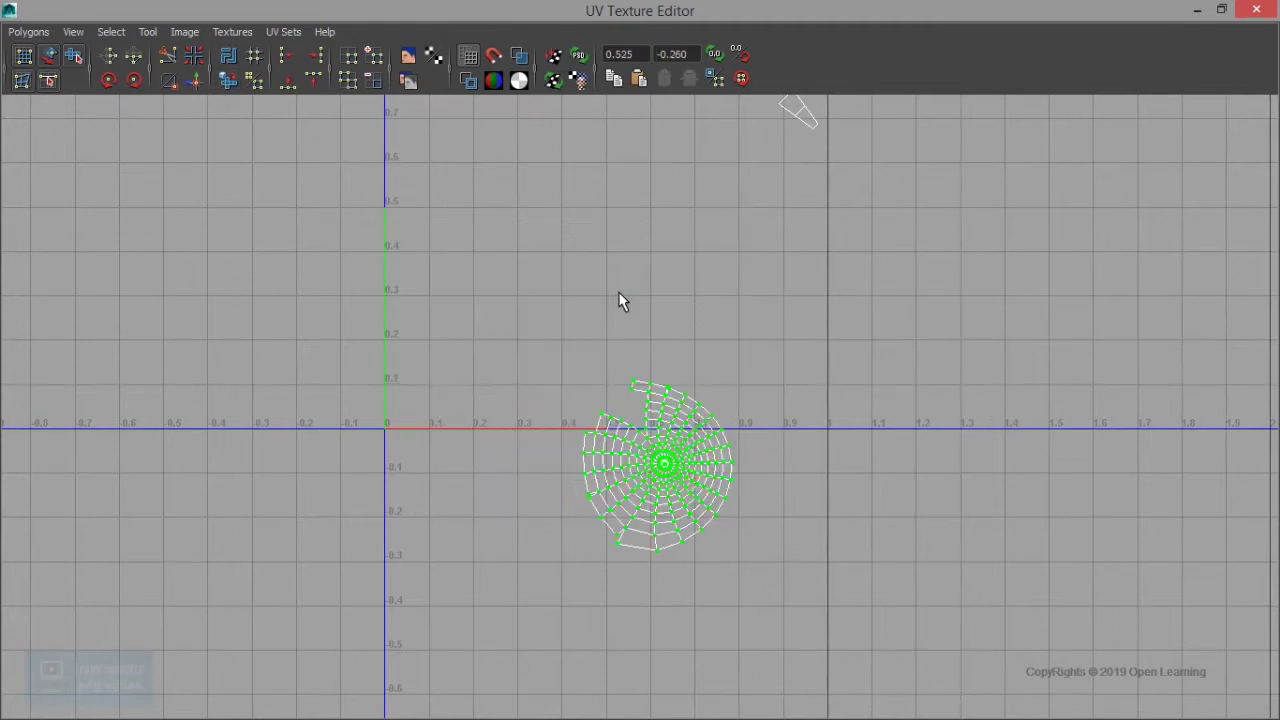
# - Select all the shell's UVs again and run a second Unfold for a rounder disc
pyautogui.scroll(3, 687, 567)
pyautogui.moveTo(687, 567)
pyautogui.keyDown('alt'); pyautogui.mouseDown(button='middle')
pyautogui.moveTo(738, 328)
pyautogui.moveTo(769, 343)
pyautogui.mouseUp(button='middle'); pyautogui.keyUp('alt')
pyautogui.moveTo(766, 331); pyautogui.dragTo(668, 378, button='right')
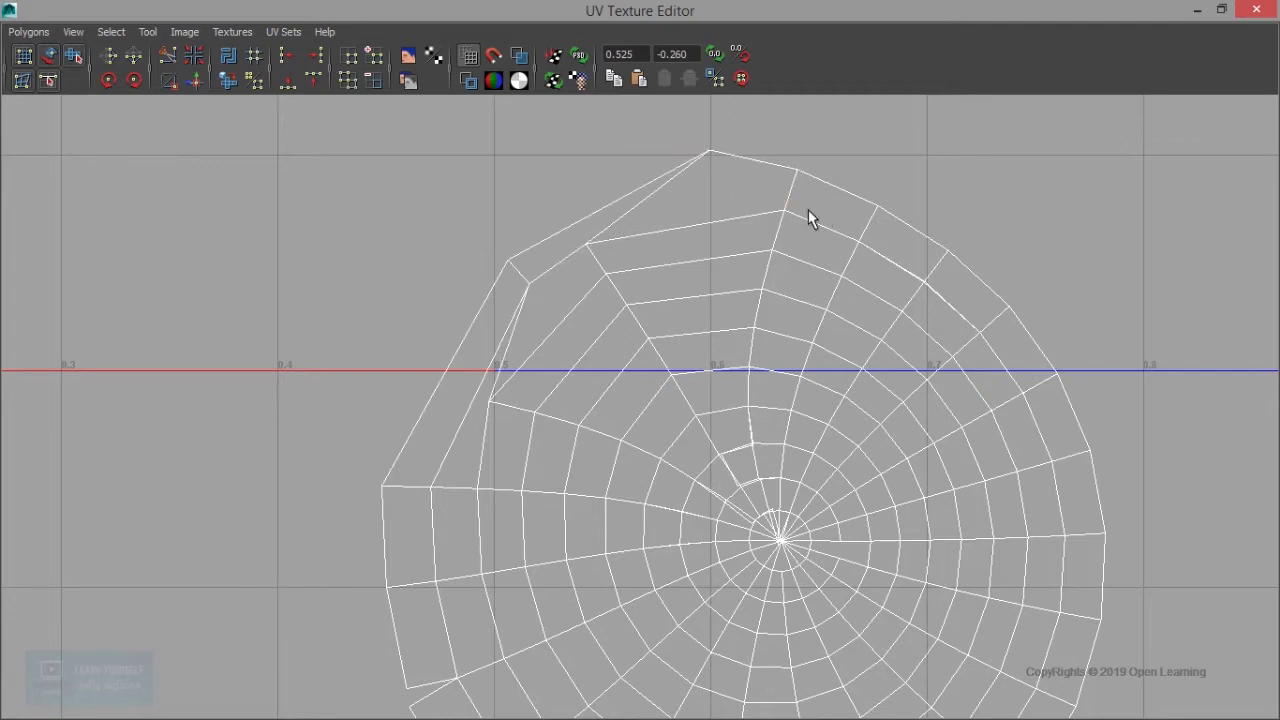
pyautogui.keyDown('alt'); pyautogui.moveTo(839, 445); pyautogui.dragTo(878, 330, button='middle'); pyautogui.keyUp('alt')
pyautogui.scroll(-3, 865, 373)
pyautogui.press('space')
pyautogui.scroll(-3, 906, 384)
pyautogui.scroll(-3, 906, 390)
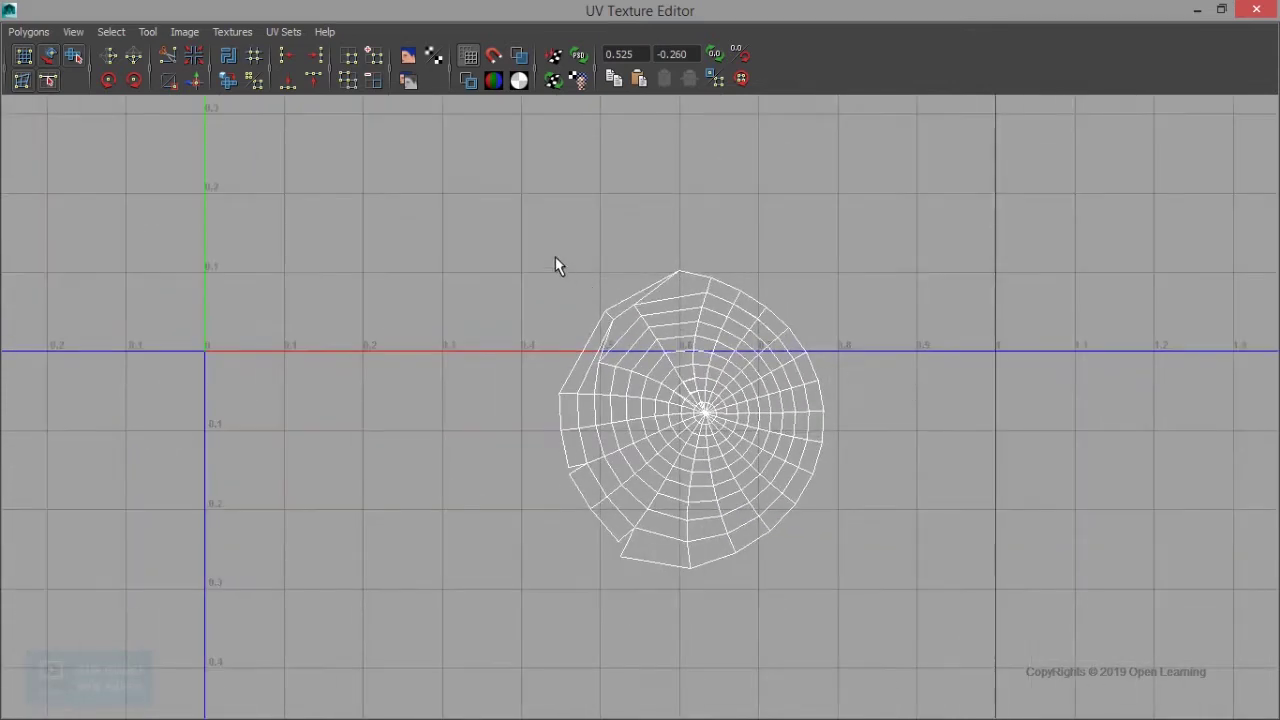
pyautogui.moveTo(914, 613); pyautogui.dragTo(914, 613)
pyautogui.click(227, 81)
pyautogui.scroll(2, 652, 440)
pyautogui.scroll(2, 657, 449)
pyautogui.keyDown('alt'); pyautogui.moveTo(787, 563); pyautogui.dragTo(740, 380, button='middle'); pyautogui.keyUp('alt')
pyautogui.scroll(3, 740, 380)
pyautogui.scroll(2, 749, 366)
# - Switch to edge selection and sew the selected edges to merge split vertices
pyautogui.rightClick(745, 268)
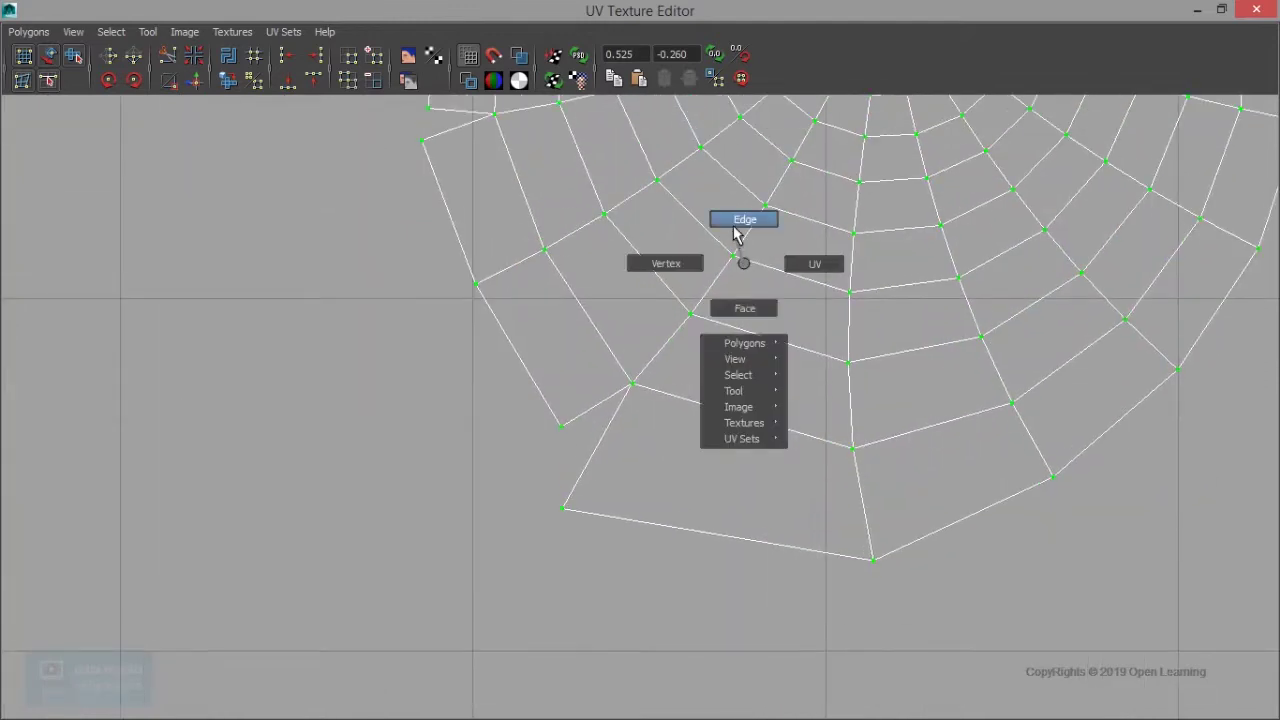
pyautogui.moveTo(745, 268); pyautogui.dragTo(737, 228, button='right')
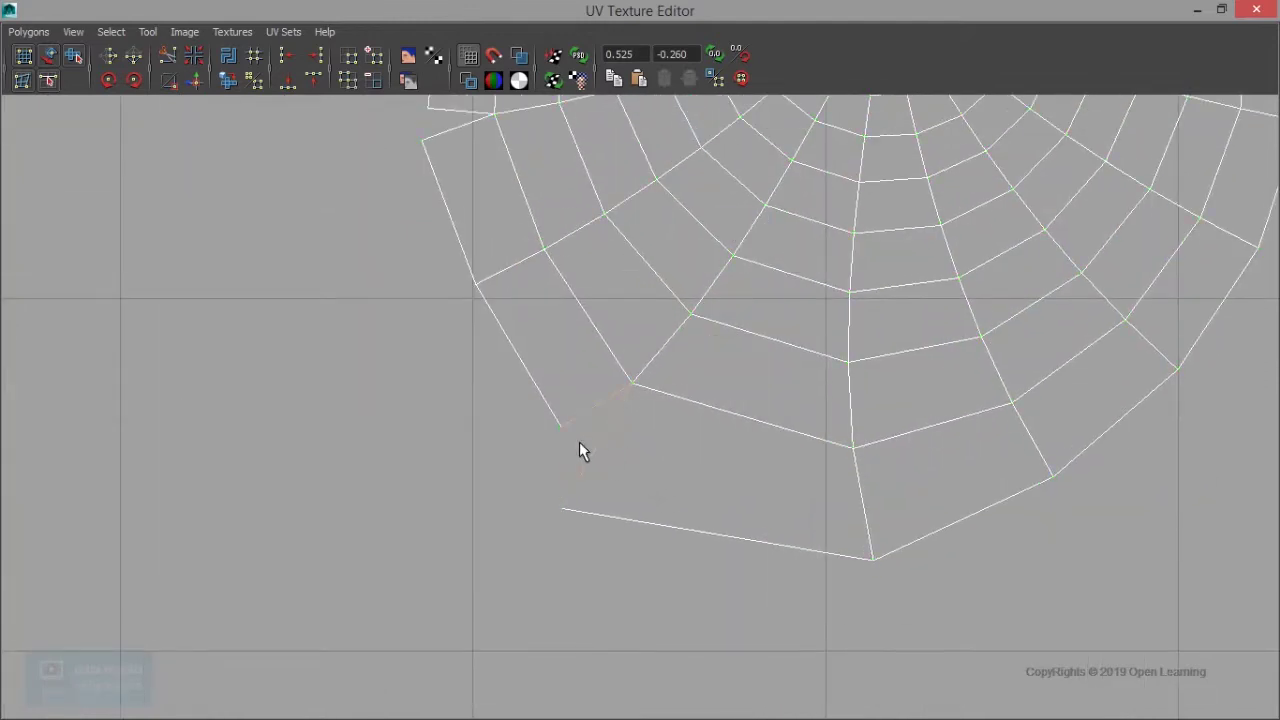
pyautogui.click(195, 82)
pyautogui.keyDown('alt'); pyautogui.moveTo(444, 232); pyautogui.dragTo(514, 443, button='middle'); pyautogui.keyUp('alt')
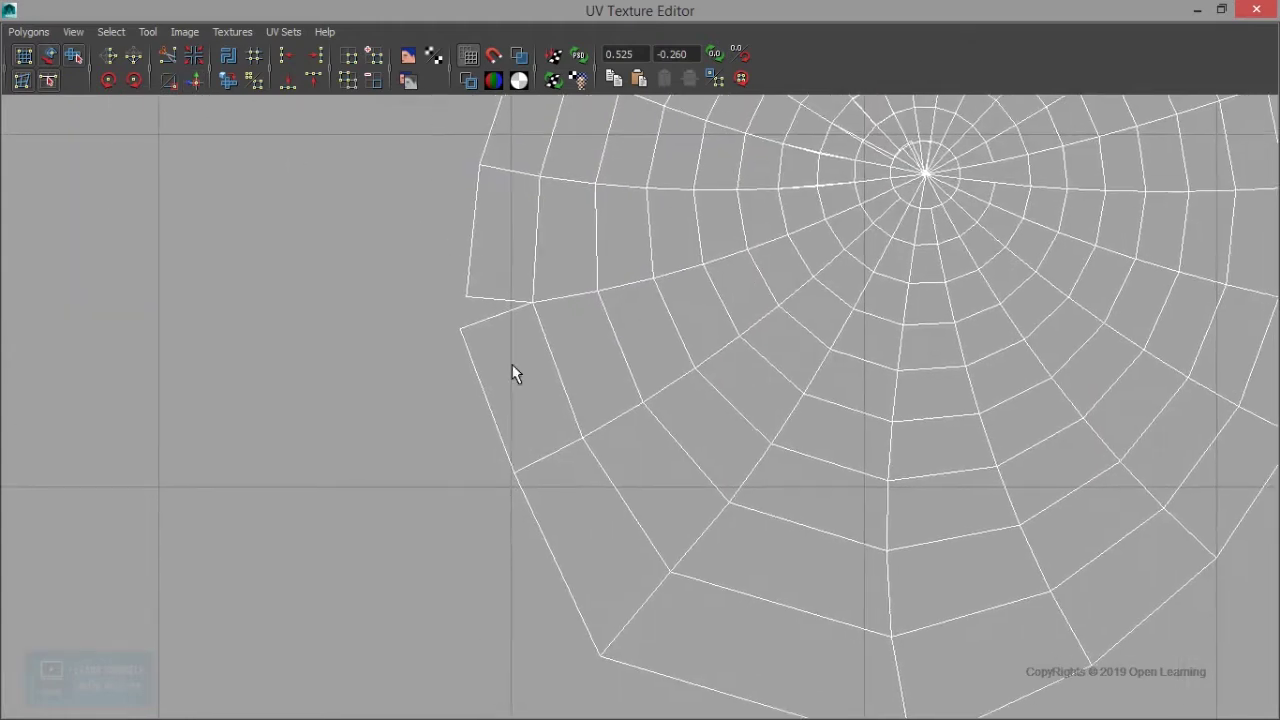
pyautogui.scroll(-3, 515, 369)
pyautogui.scroll(-3, 515, 369)
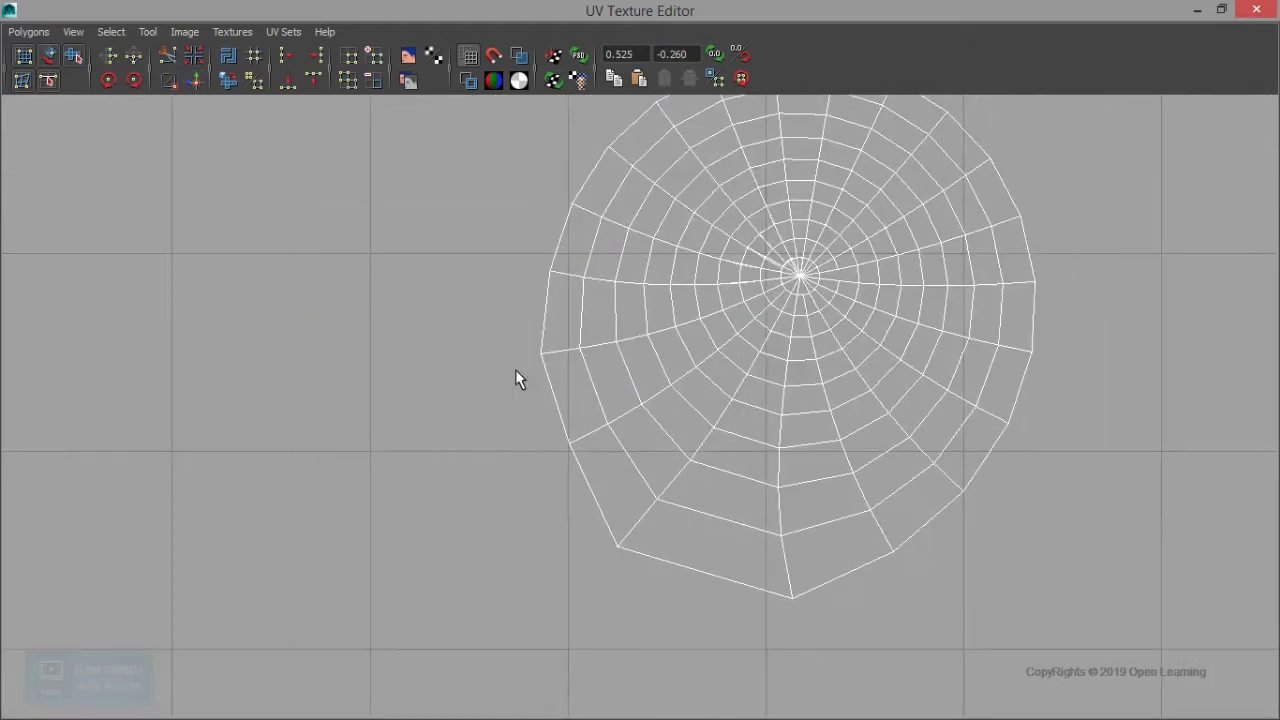
pyautogui.scroll(-1, 515, 369)
# - Back in UV selection, marquee-select the whole dome shell and unfold it into a fuller circle
pyautogui.rightClick(730, 308)
pyautogui.click(791, 305)
pyautogui.scroll(-2, 786, 378)
pyautogui.scroll(-2, 766, 357)
pyautogui.scroll(-2, 761, 352)
pyautogui.scroll(-2, 761, 352)
pyautogui.scroll(1, 761, 352)
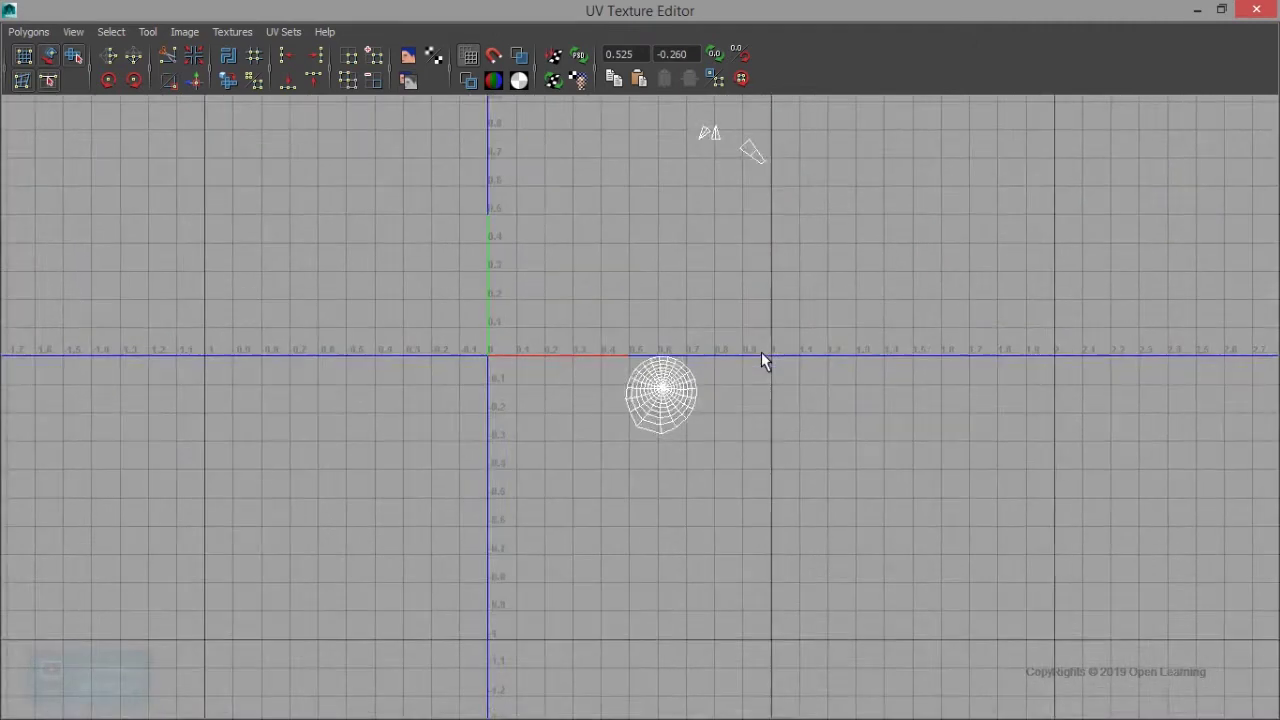
pyautogui.scroll(3, 761, 352)
pyautogui.keyDown('alt'); pyautogui.moveTo(781, 313); pyautogui.dragTo(752, 404, button='middle'); pyautogui.keyUp('alt')
pyautogui.moveTo(527, 336); pyautogui.dragTo(843, 628)
pyautogui.click(226, 81)
# - Inspect the unfolded shell, deselect it, and restore the UV editor to a smaller window
pyautogui.scroll(2, 723, 446)
pyautogui.keyDown('alt'); pyautogui.moveTo(718, 460); pyautogui.dragTo(766, 194, button='middle'); pyautogui.keyUp('alt')
pyautogui.scroll(2, 729, 346)
pyautogui.scroll(2, 771, 323)
pyautogui.press('f')
pyautogui.keyDown('alt'); pyautogui.moveTo(771, 503); pyautogui.dragTo(871, 300, button='middle'); pyautogui.keyUp('alt')
pyautogui.scroll(3, 908, 263)
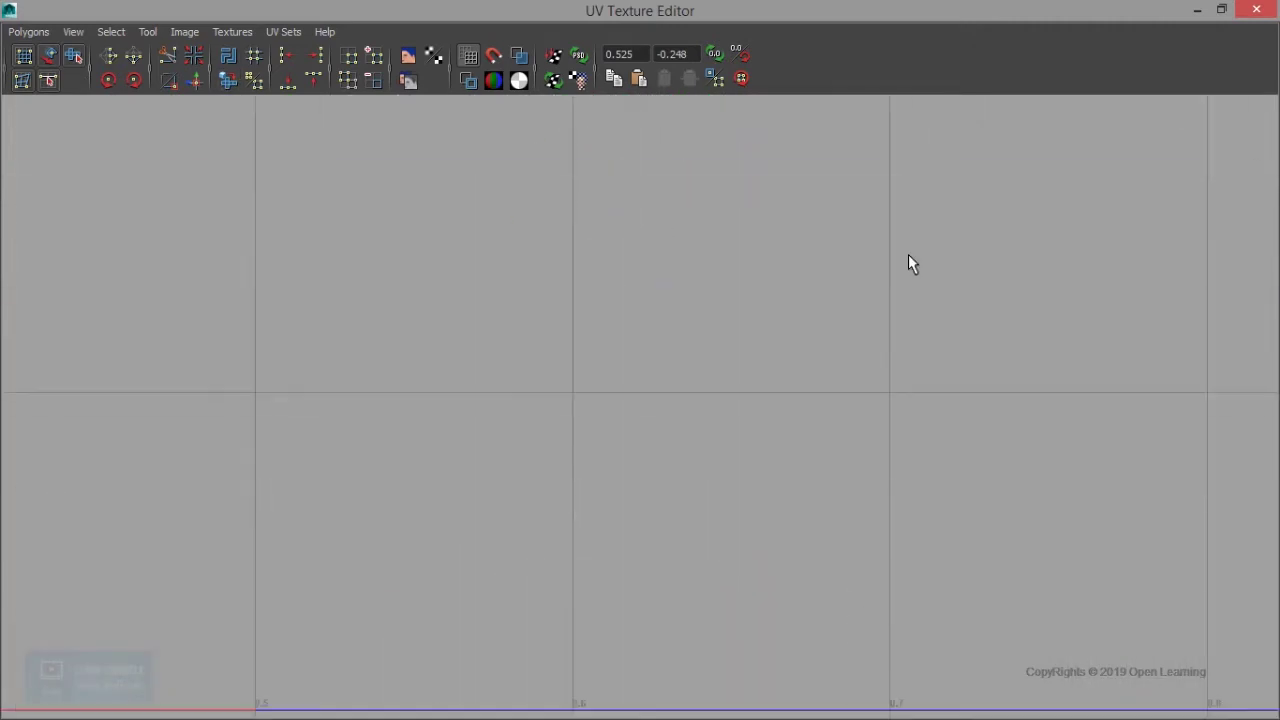
pyautogui.scroll(-2, 871, 490)
pyautogui.scroll(-2, 871, 490)
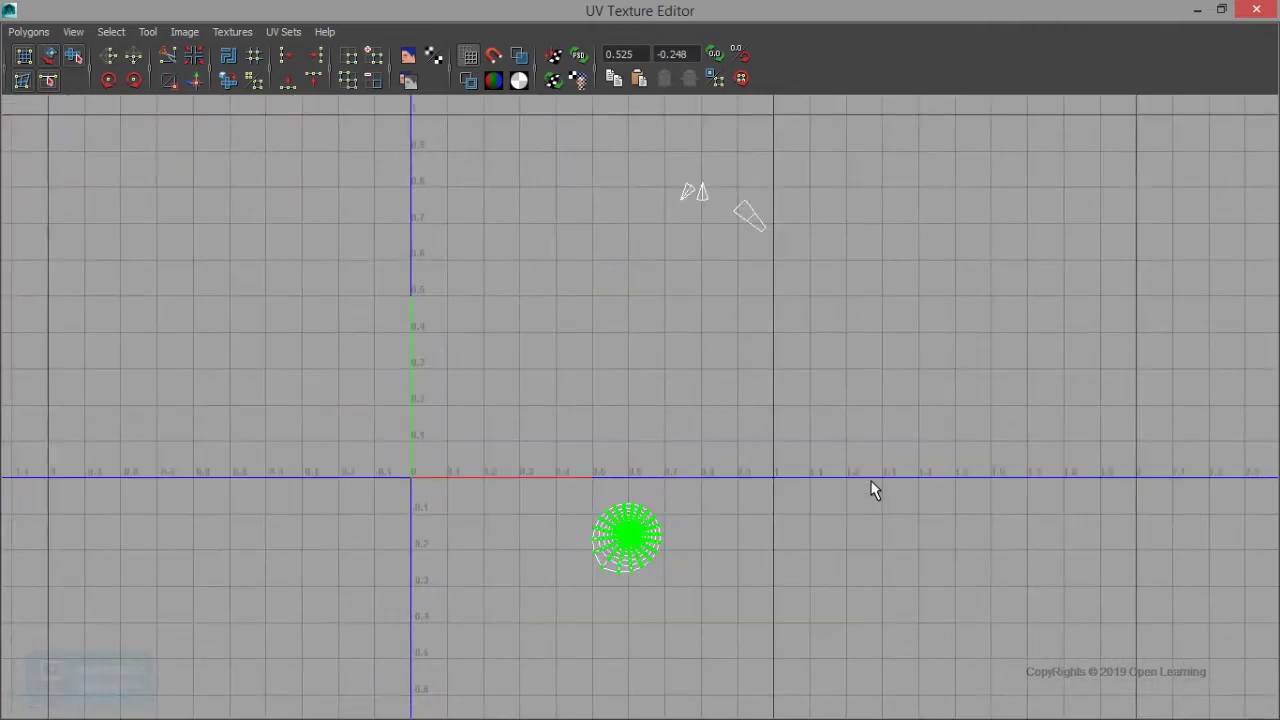
pyautogui.scroll(-1, 640, 220)
pyautogui.click(838, 400)
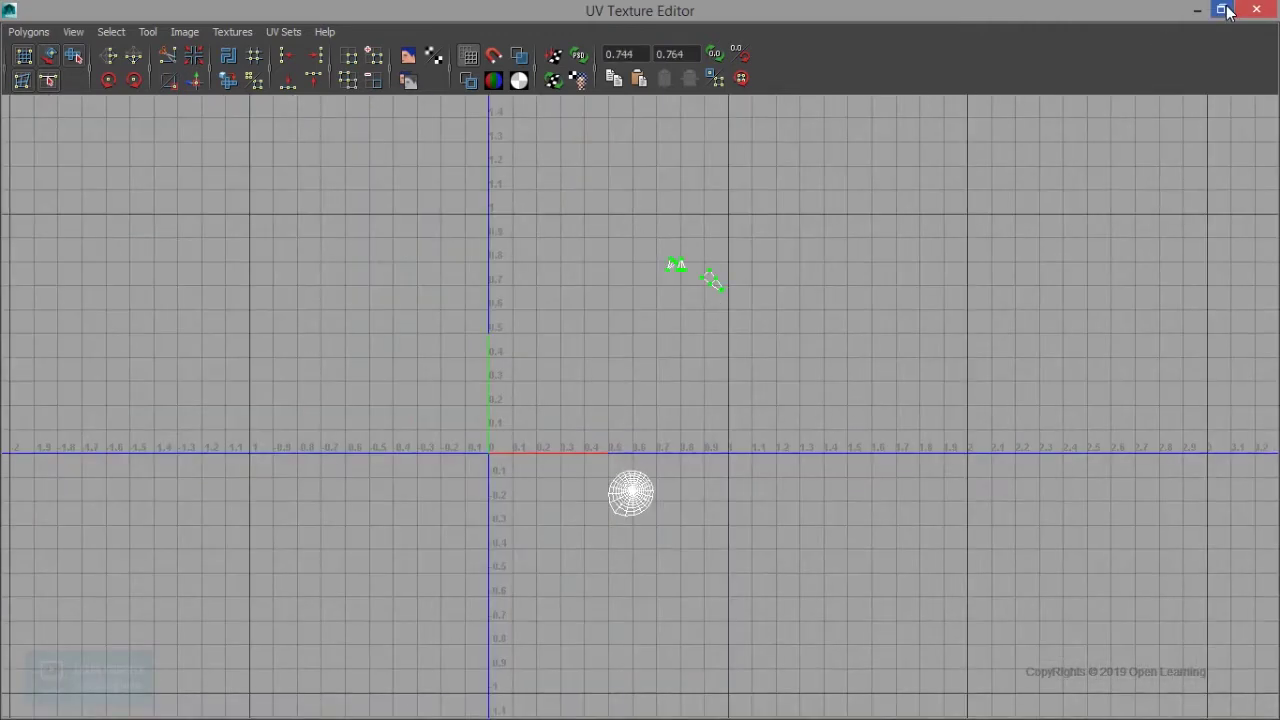
pyautogui.click(1226, 10)
# - Switch to edge selection and pick a seam edge along the dome's dark strip
pyautogui.scroll(5, 467, 376)
pyautogui.moveTo(466, 377)
pyautogui.keyDown('alt'); pyautogui.mouseDown()
pyautogui.moveTo(469, 411)
pyautogui.moveTo(605, 435)
pyautogui.moveTo(640, 360)
pyautogui.moveTo(582, 421)
pyautogui.moveTo(600, 425)
pyautogui.mouseUp(); pyautogui.keyUp('alt')
pyautogui.scroll(3, 981, 512)
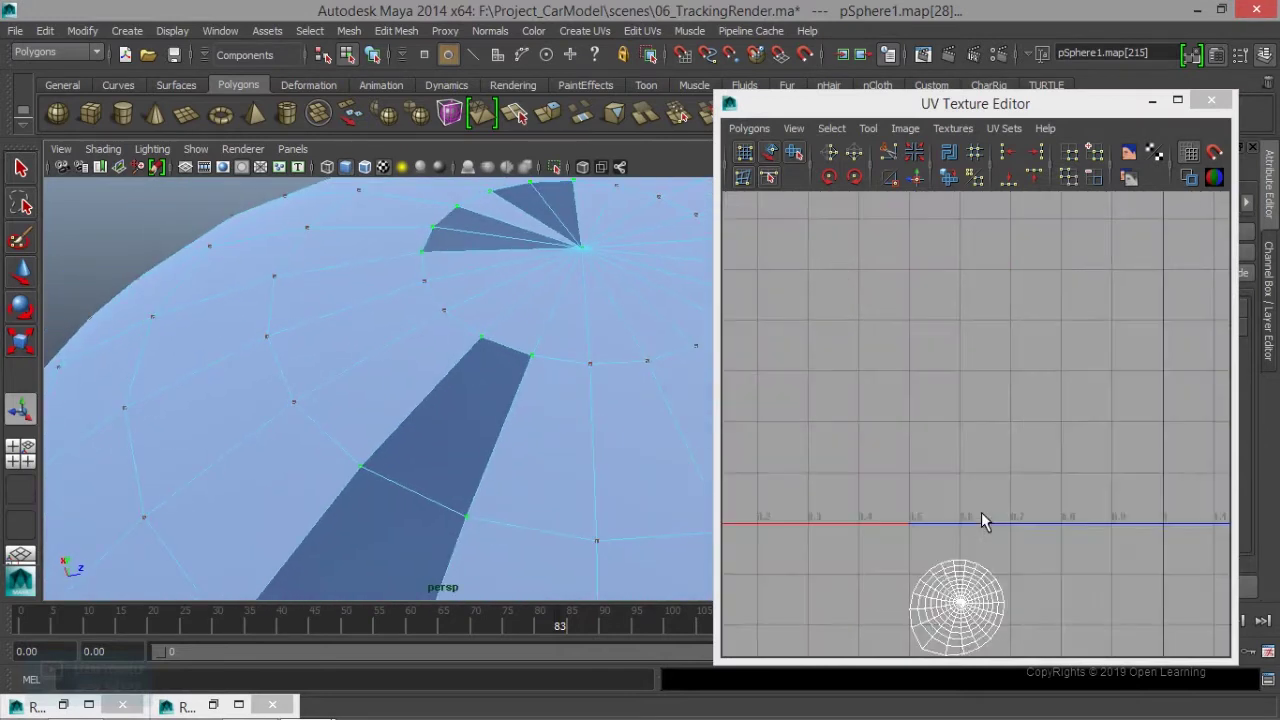
pyautogui.scroll(3, 981, 512)
pyautogui.scroll(-1, 971, 534)
pyautogui.keyDown('alt'); pyautogui.moveTo(971, 534); pyautogui.dragTo(1008, 271, button='middle'); pyautogui.keyUp('alt')
pyautogui.scroll(3, 985, 437)
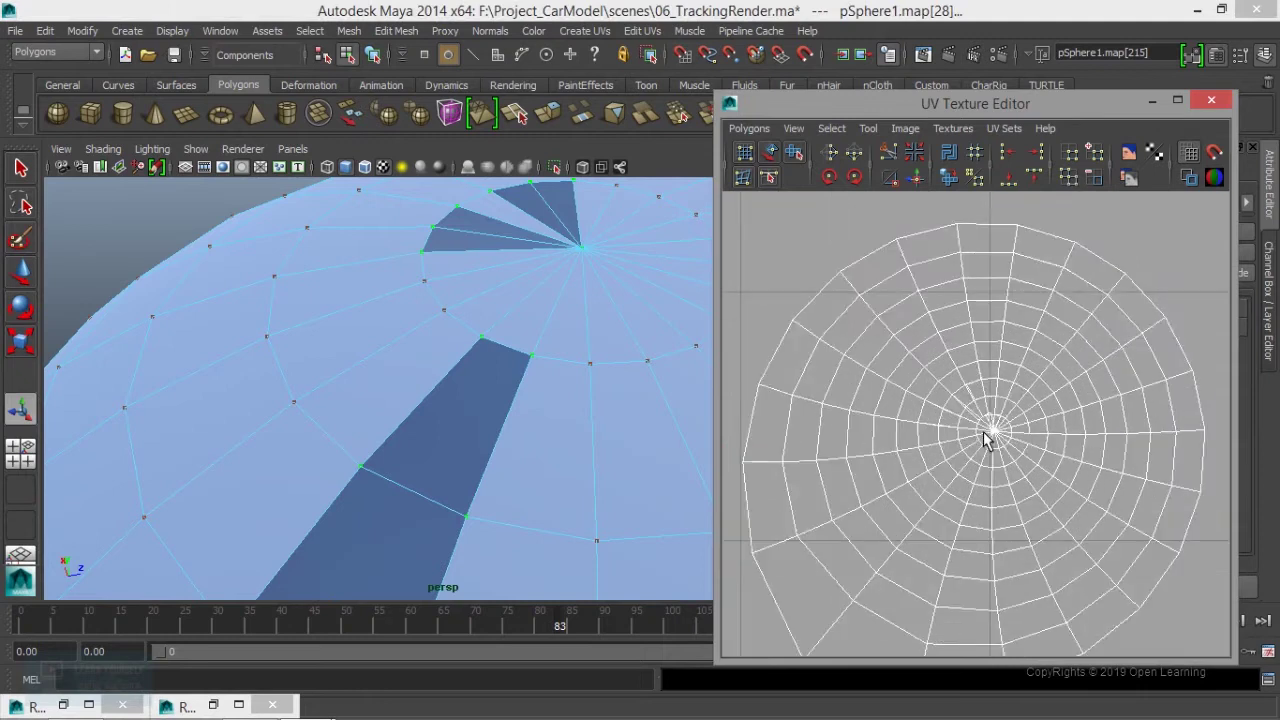
pyautogui.moveTo(417, 298); pyautogui.dragTo(425, 258, button='right')
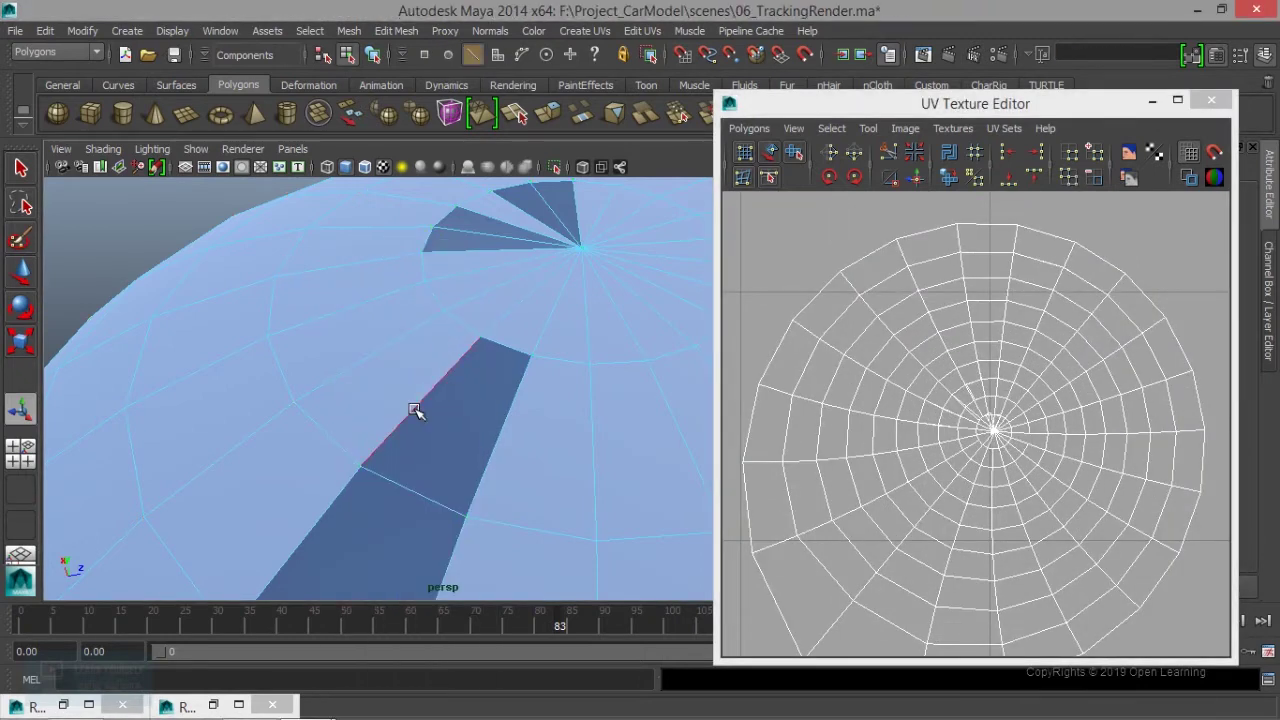
pyautogui.click(415, 410)
# - Frame the dome's shell and add the neighbouring seam edge to the selection
pyautogui.press('a')
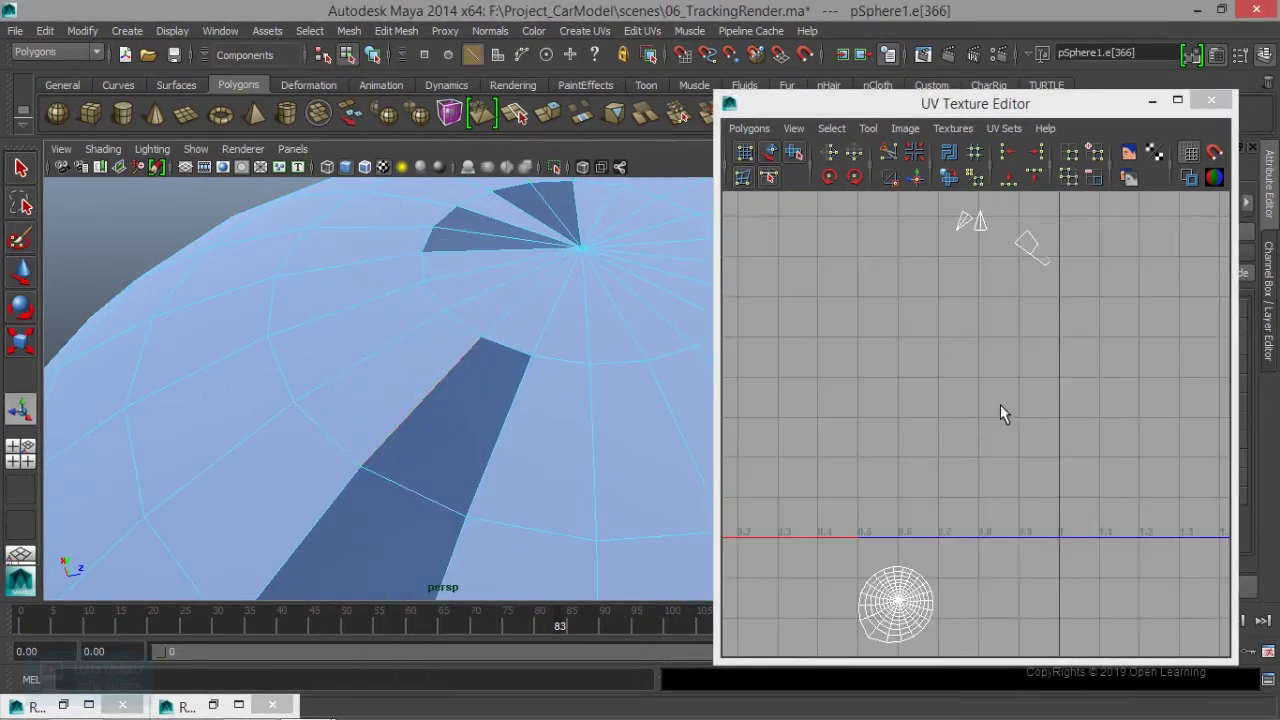
pyautogui.scroll(5, 952, 526)
pyautogui.scroll(5, 952, 526)
pyautogui.moveTo(952, 523)
pyautogui.keyDown('alt'); pyautogui.mouseDown(button='middle')
pyautogui.moveTo(974, 283)
pyautogui.moveTo(948, 391)
pyautogui.moveTo(1074, 360)
pyautogui.moveTo(1037, 451)
pyautogui.moveTo(977, 441)
pyautogui.mouseUp(button='middle'); pyautogui.keyUp('alt')
pyautogui.press('a')
pyautogui.scroll(2, 943, 391)
pyautogui.scroll(3, 965, 385)
pyautogui.scroll(2, 1008, 461)
pyautogui.scroll(1, 1006, 446)
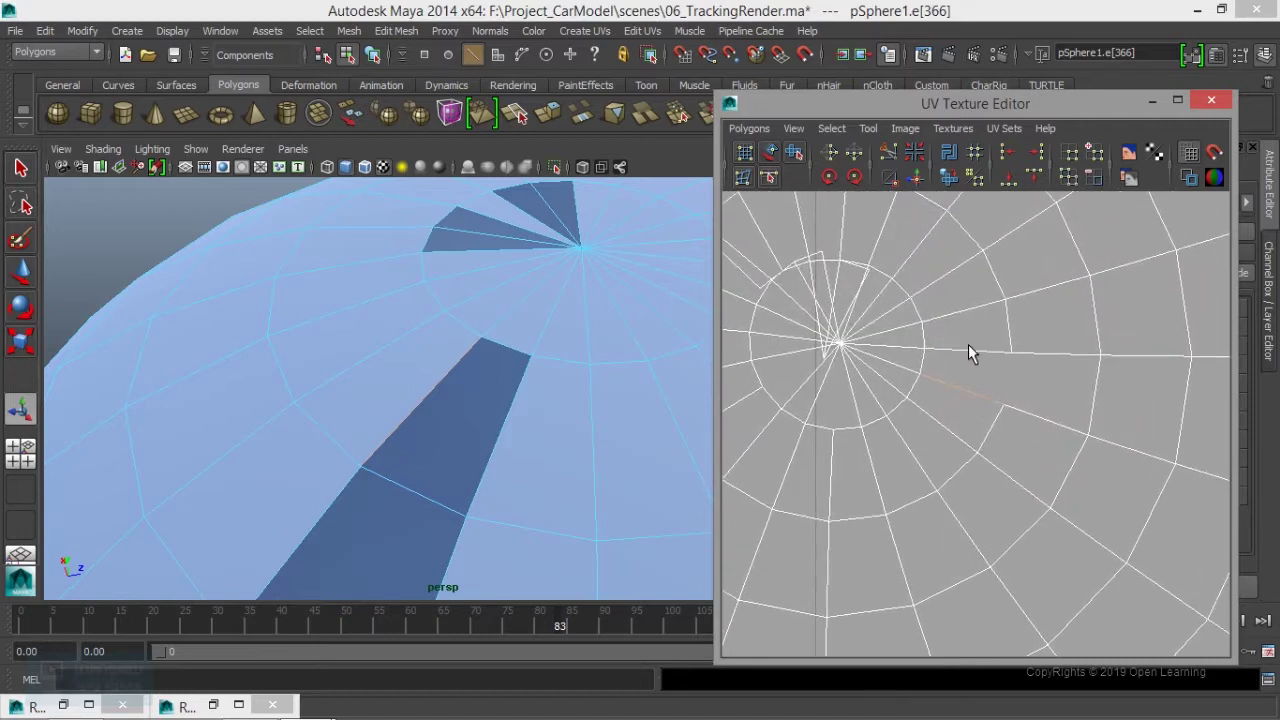
pyautogui.keyDown('shift'); pyautogui.click(981, 387); pyautogui.keyUp('shift')
# - Try sewing the seam edges, undo it, and add another seam edge
pyautogui.click(915, 177)
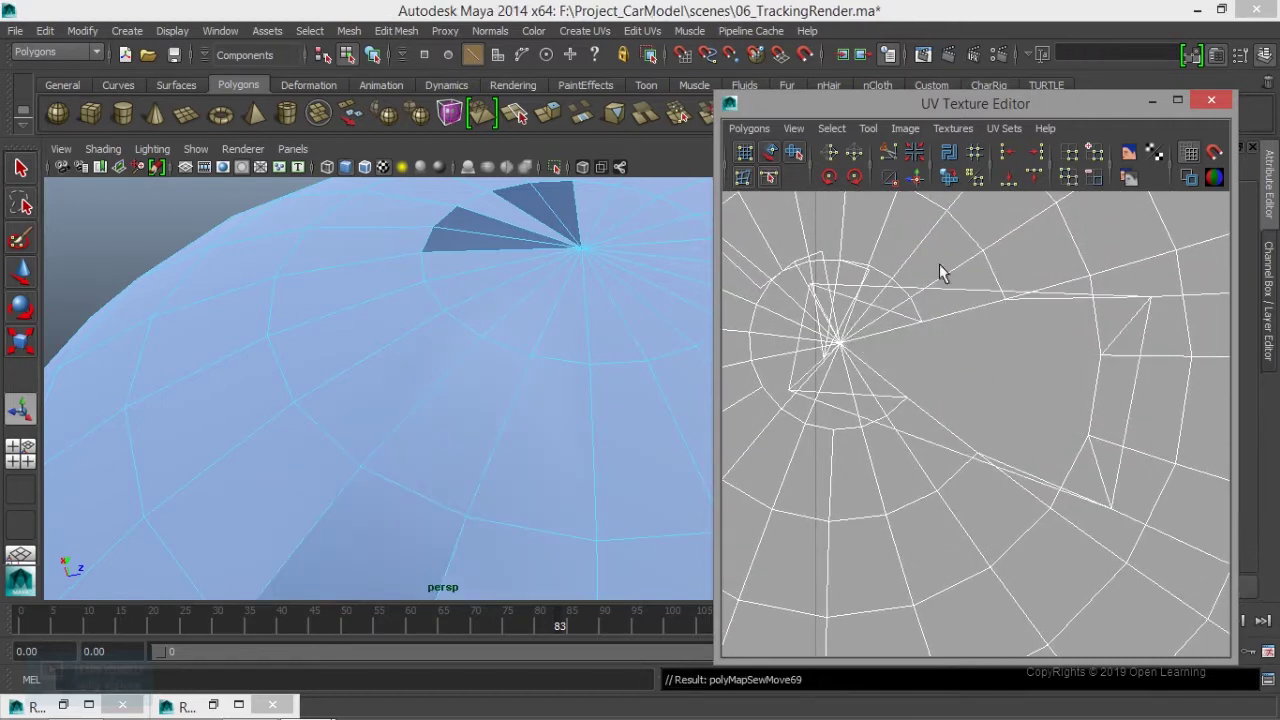
pyautogui.hotkey('ctrl', 'z')
pyautogui.hotkey('ctrl', 'z')
pyautogui.hotkey('ctrl', 'z')
pyautogui.hotkey('shift', 'z')
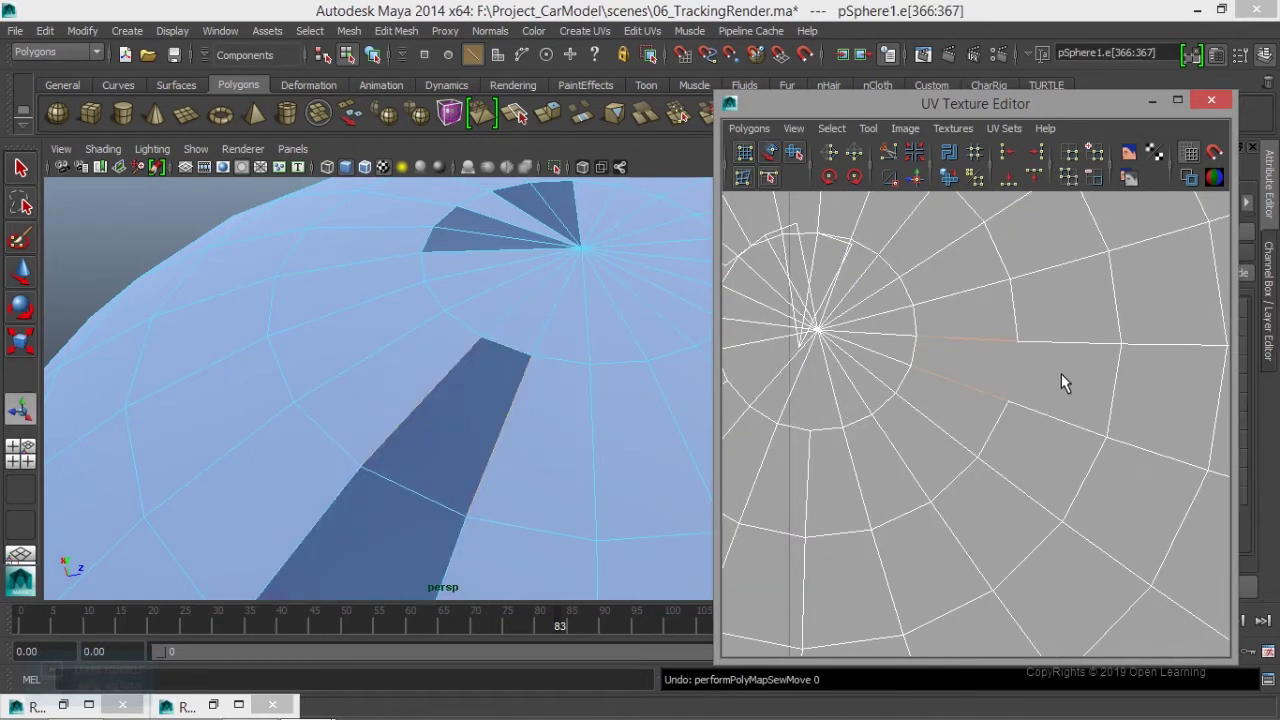
pyautogui.keyDown('shift'); pyautogui.click(1095, 378); pyautogui.keyUp('shift')
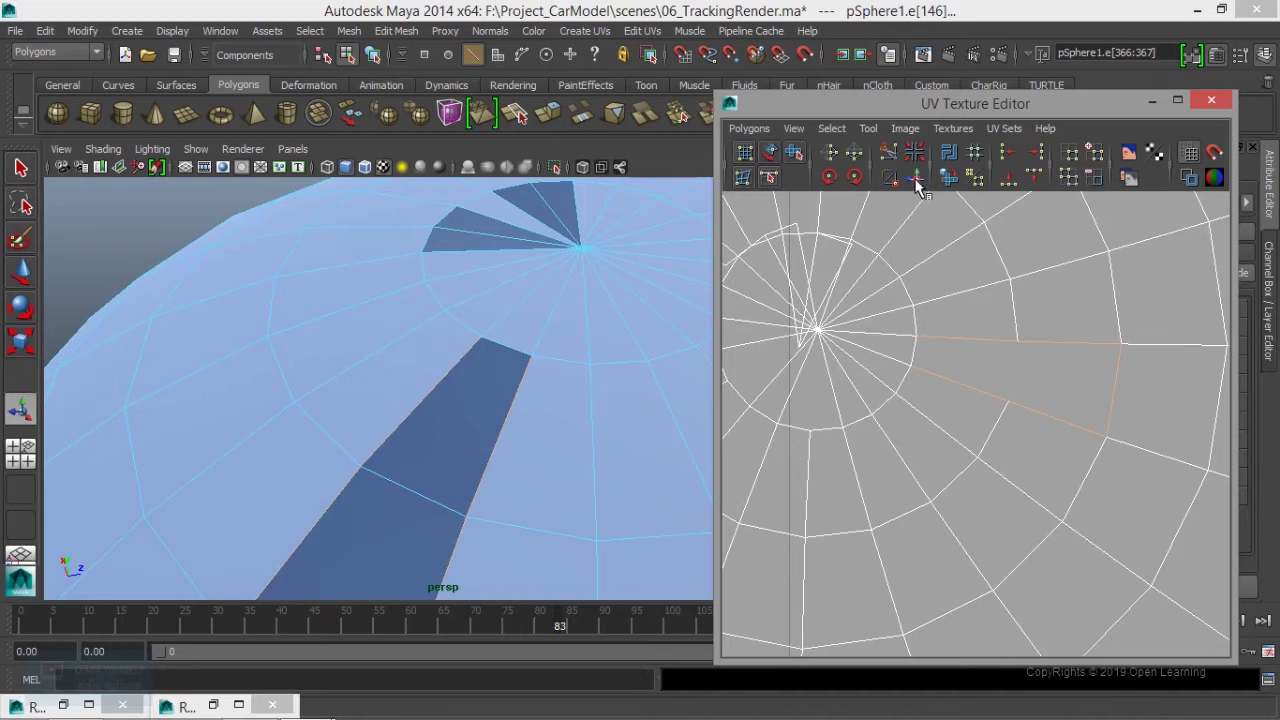
# - Sew the selected seam edges together and select every UV of the dome shell
pyautogui.click(980, 434)
pyautogui.scroll(-2, 986, 471)
pyautogui.scroll(-3, 990, 450)
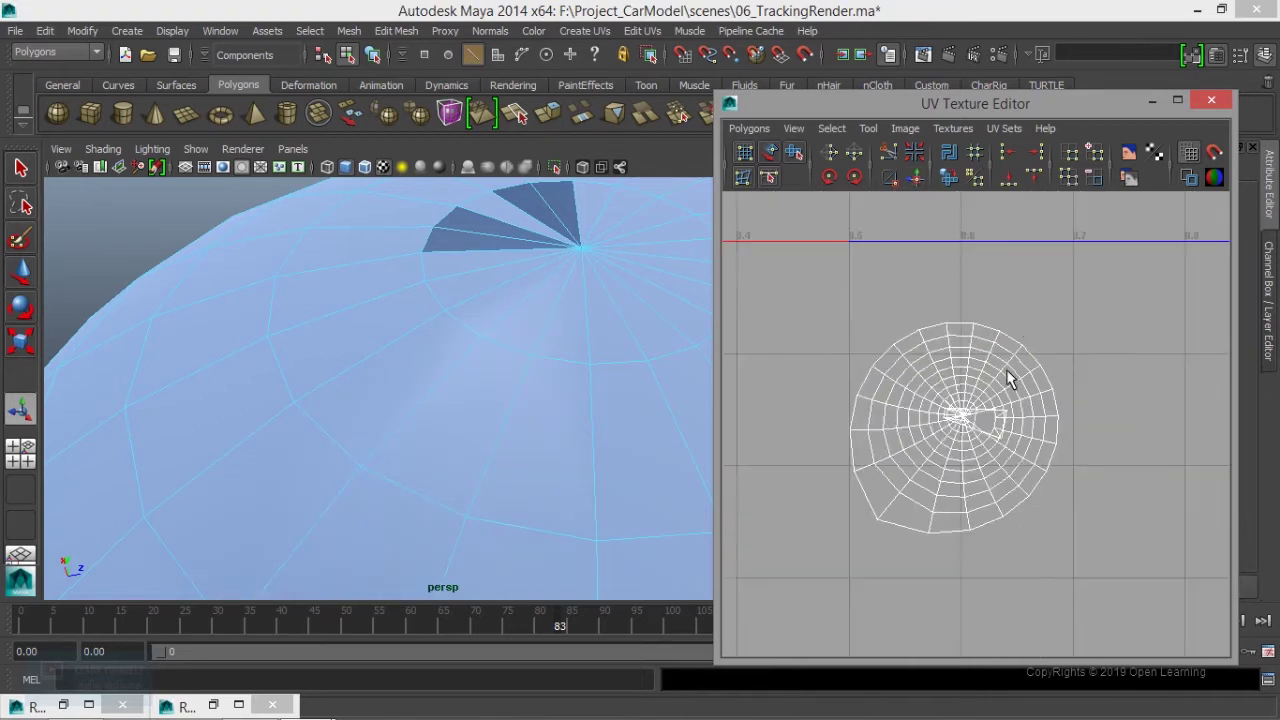
pyautogui.moveTo(1008, 378); pyautogui.dragTo(1057, 366, button='right')
pyautogui.moveTo(815, 290)
pyautogui.mouseDown()
pyautogui.moveTo(1140, 658)
pyautogui.moveTo(1118, 575)
pyautogui.mouseUp()
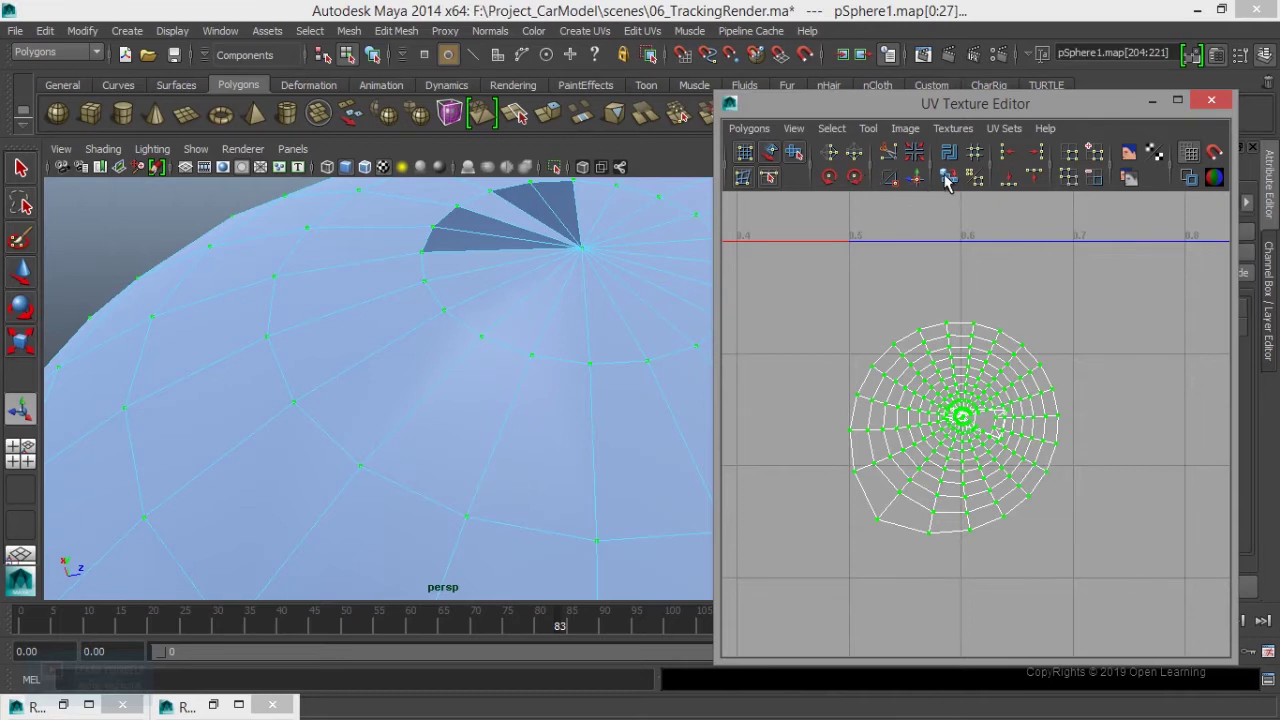
pyautogui.scroll(3, 1011, 418)
pyautogui.scroll(3, 1011, 420)
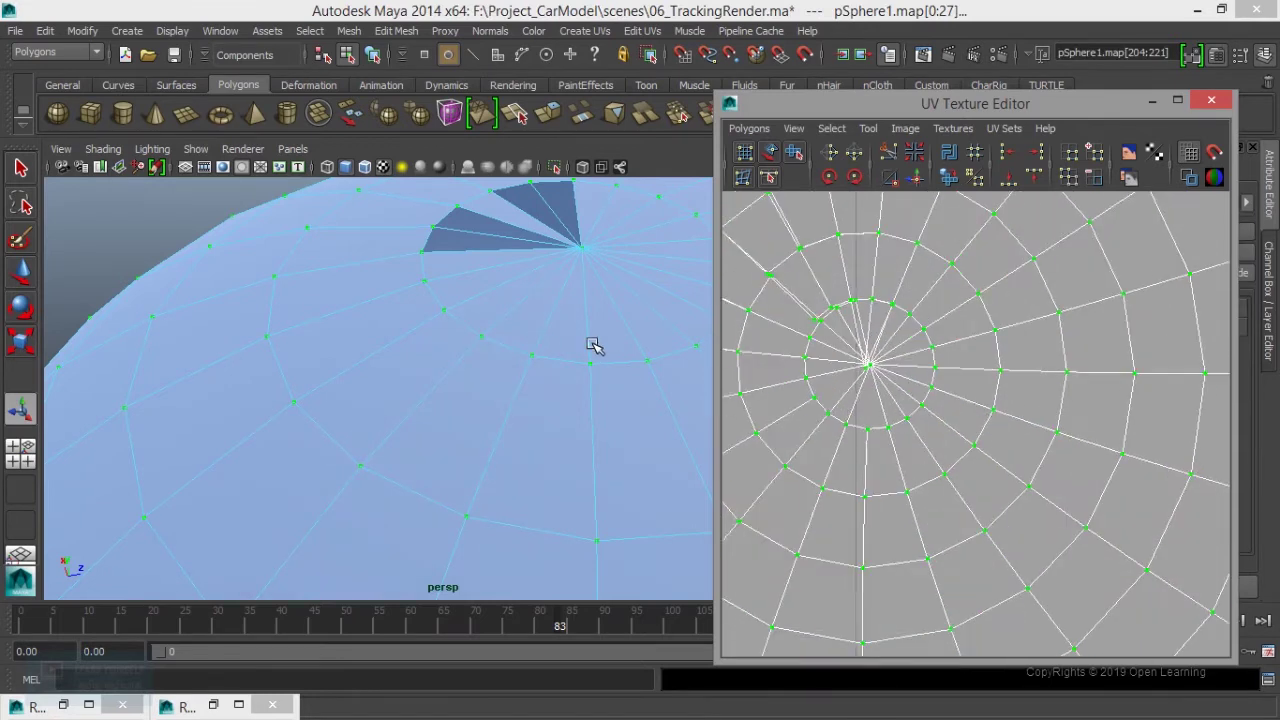
pyautogui.scroll(2, 808, 366)
pyautogui.scroll(2, 837, 363)
pyautogui.scroll(2, 963, 383)
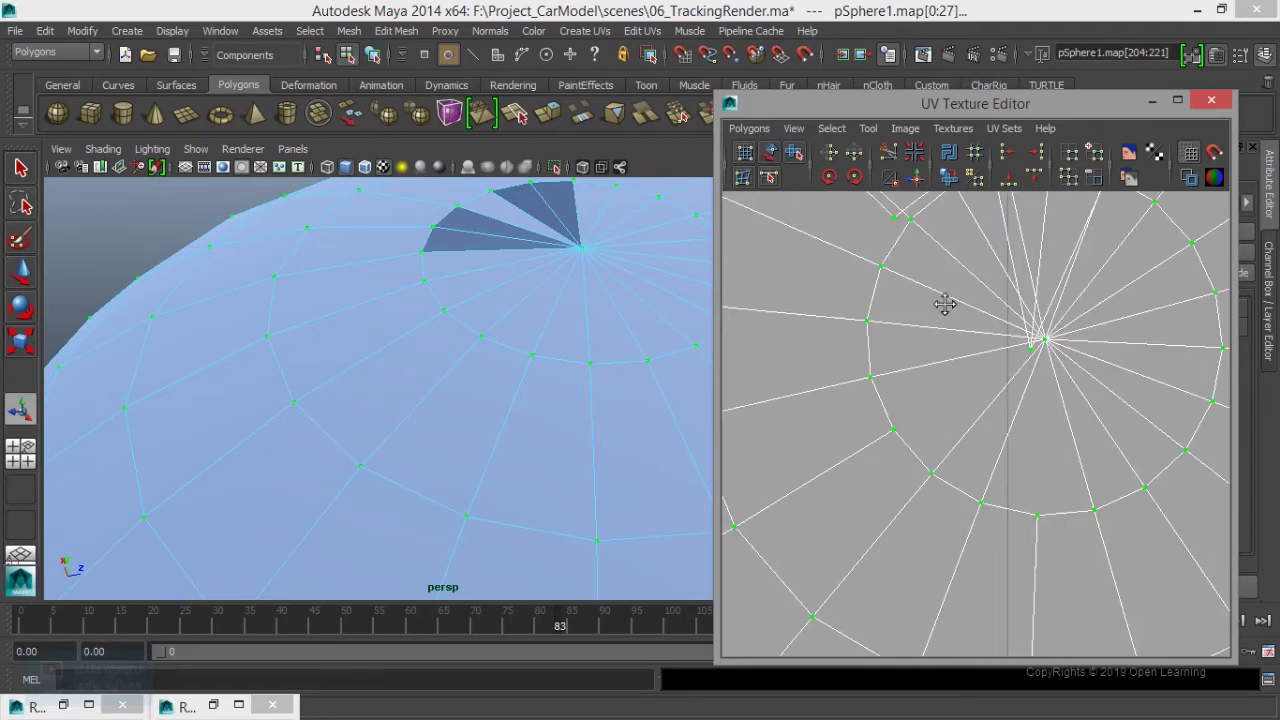
pyautogui.keyDown('alt'); pyautogui.moveTo(945, 305); pyautogui.dragTo(946, 468, button='middle'); pyautogui.keyUp('alt')
# - Sew two split edges near the pole back to their partners
pyautogui.moveTo(957, 307)
pyautogui.mouseDown(button='right')
pyautogui.moveTo(910, 312)
pyautogui.moveTo(884, 388)
pyautogui.mouseUp(button='right')
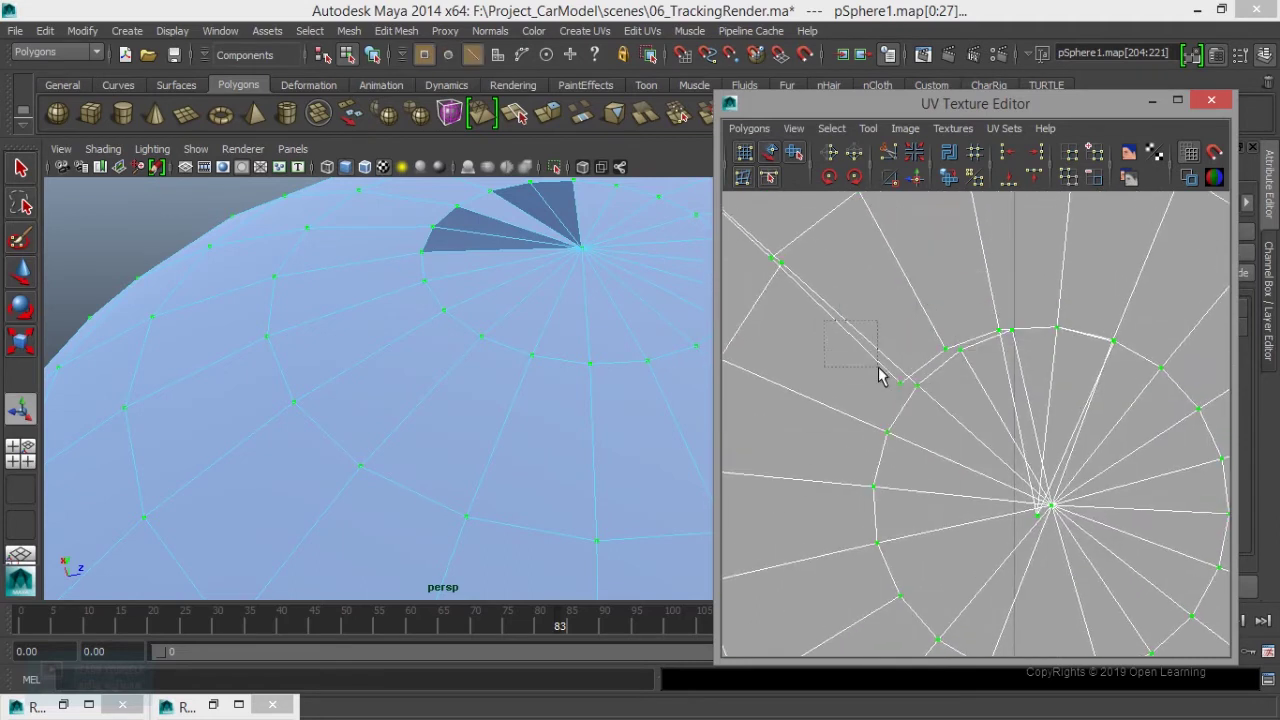
pyautogui.moveTo(824, 321); pyautogui.dragTo(876, 369)
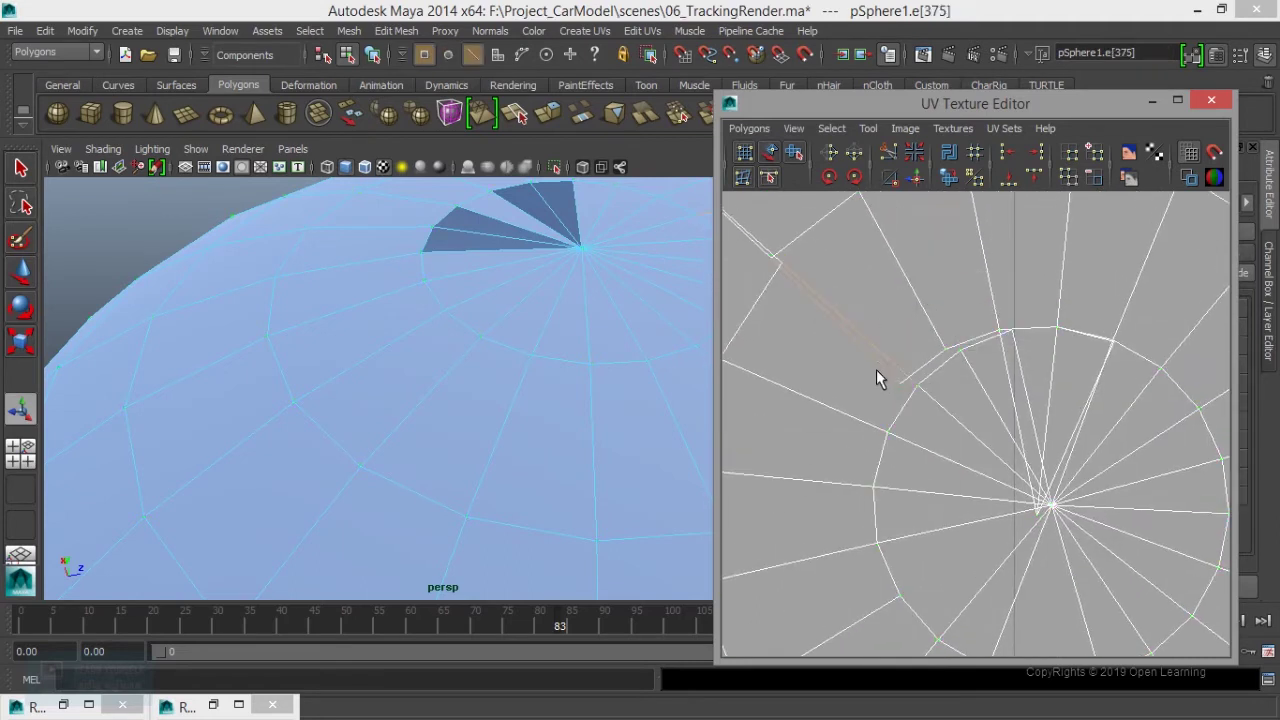
pyautogui.click(908, 183)
pyautogui.click(936, 384)
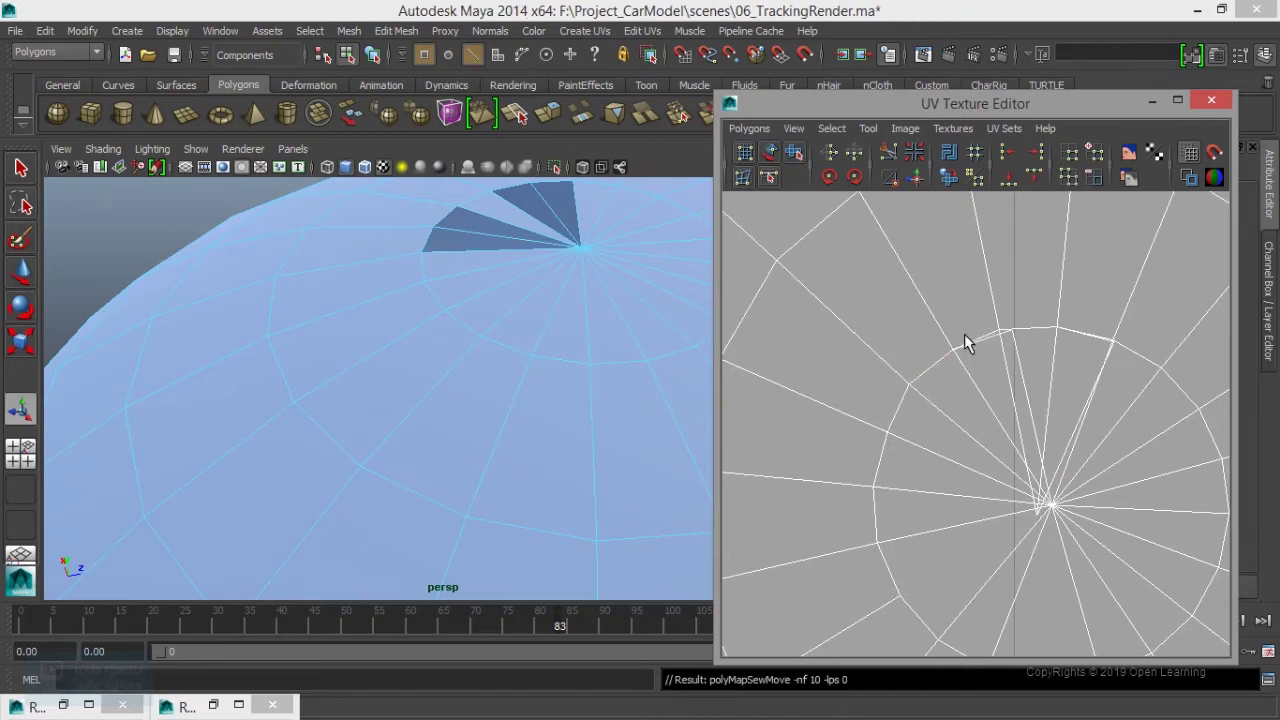
pyautogui.click(1030, 435)
pyautogui.press('g')
# - Sew the split edge below the pole, undoing one misplaced sew and redoing it
pyautogui.keyDown('alt'); pyautogui.moveTo(1057, 505); pyautogui.dragTo(1011, 249, button='middle'); pyautogui.keyUp('alt')
pyautogui.click(1032, 471)
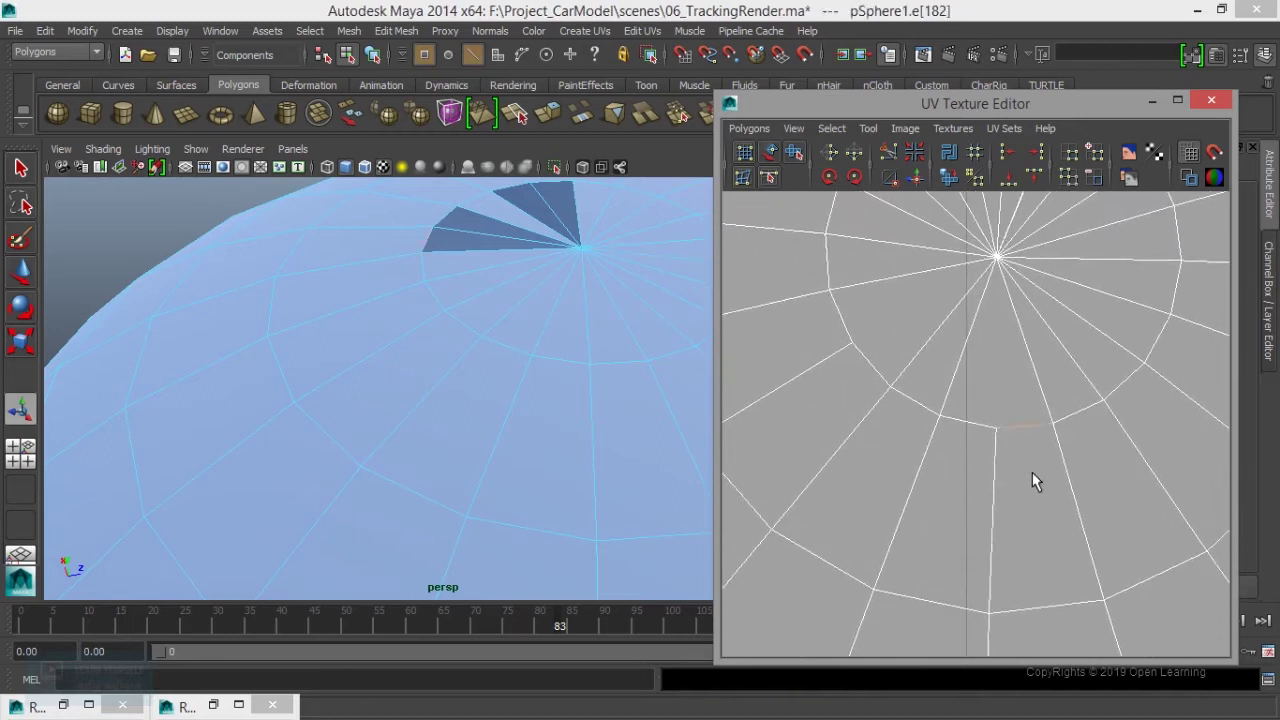
pyautogui.press('g')
pyautogui.hotkey('ctrl', 'z')
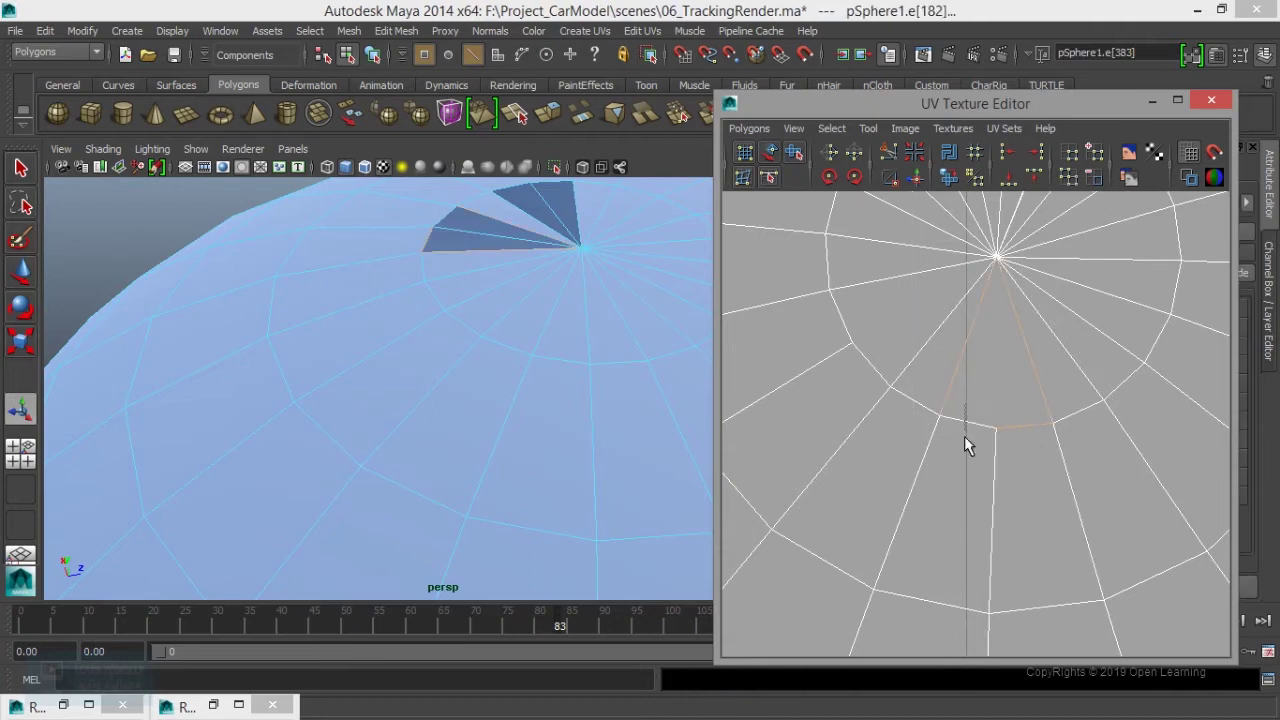
pyautogui.click(915, 178)
pyautogui.scroll(-3, 975, 512)
pyautogui.scroll(-3, 995, 470)
pyautogui.moveTo(998, 455); pyautogui.dragTo(1062, 467, button='right')
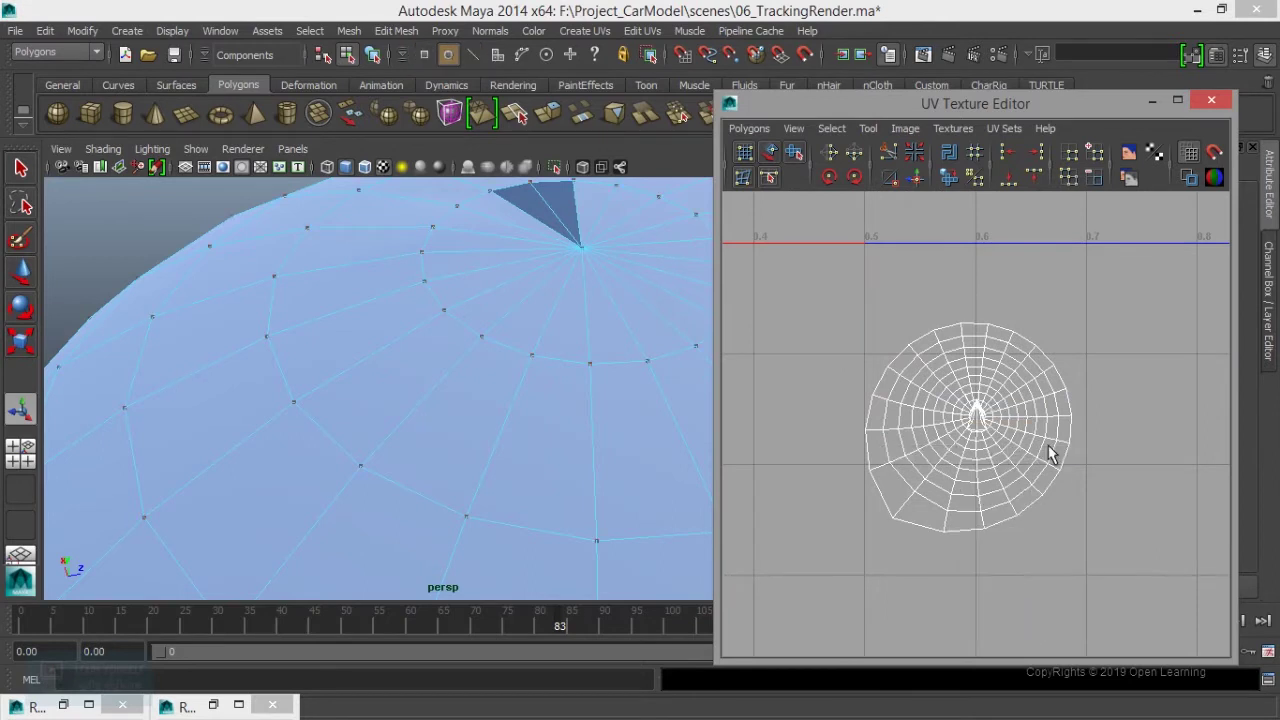
# - Select every UV of the layout and zoom in on the pole
pyautogui.moveTo(857, 290); pyautogui.dragTo(1170, 638)
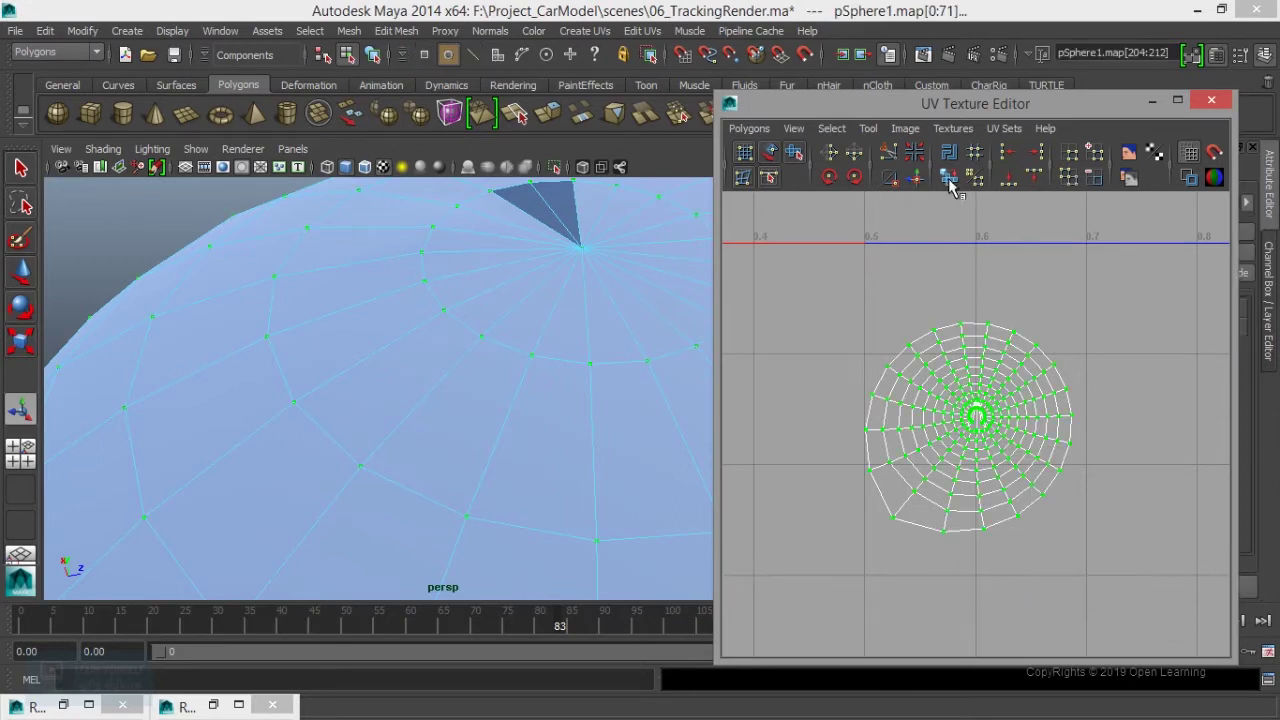
pyautogui.scroll(5, 1042, 488)
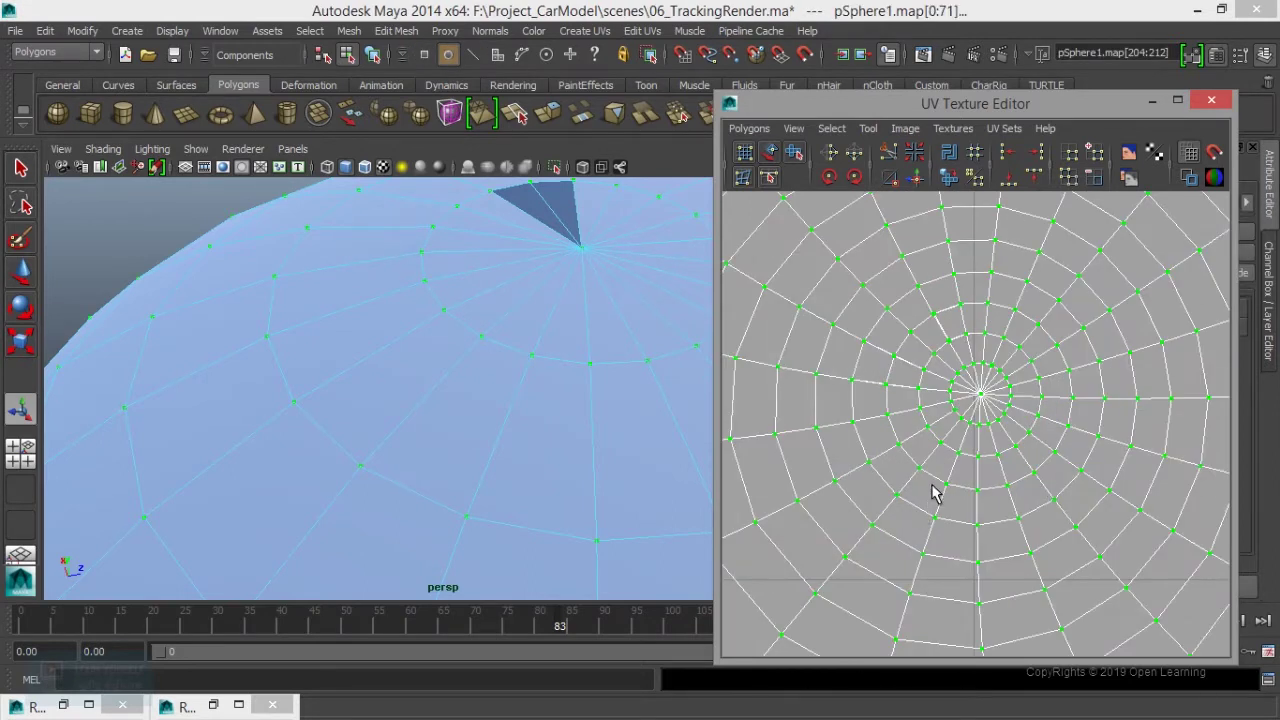
pyautogui.scroll(3, 933, 492)
pyautogui.scroll(1, 933, 489)
pyautogui.keyDown('alt'); pyautogui.moveTo(970, 445); pyautogui.dragTo(946, 546, button='middle'); pyautogui.keyUp('alt')
pyautogui.scroll(2, 950, 472)
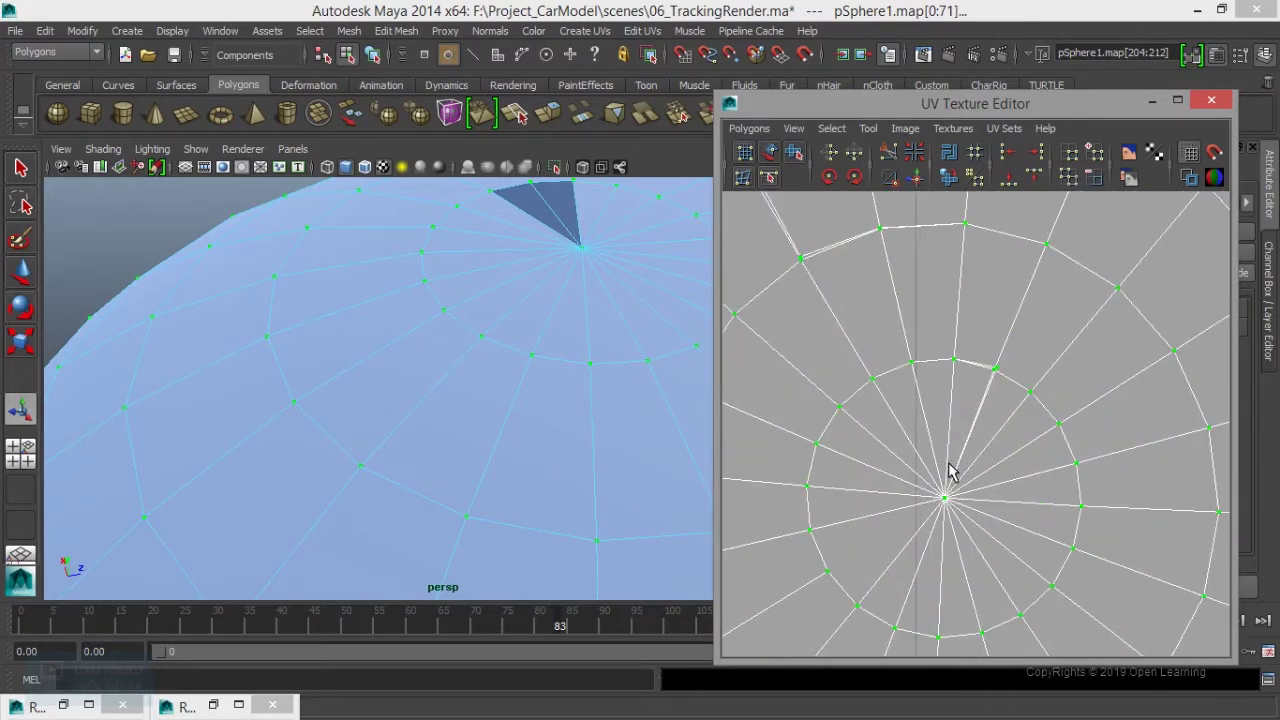
pyautogui.keyDown('alt'); pyautogui.moveTo(950, 472); pyautogui.dragTo(1011, 597, button='middle'); pyautogui.keyUp('alt')
# - Check the edges around the pole, then frame the whole UV grid
pyautogui.moveTo(965, 288); pyautogui.dragTo(965, 250, button='right')
pyautogui.click(815, 300)
pyautogui.click(891, 286)
pyautogui.click(920, 417)
pyautogui.keyDown('alt'); pyautogui.moveTo(920, 417); pyautogui.dragTo(878, 448, button='middle'); pyautogui.keyUp('alt')
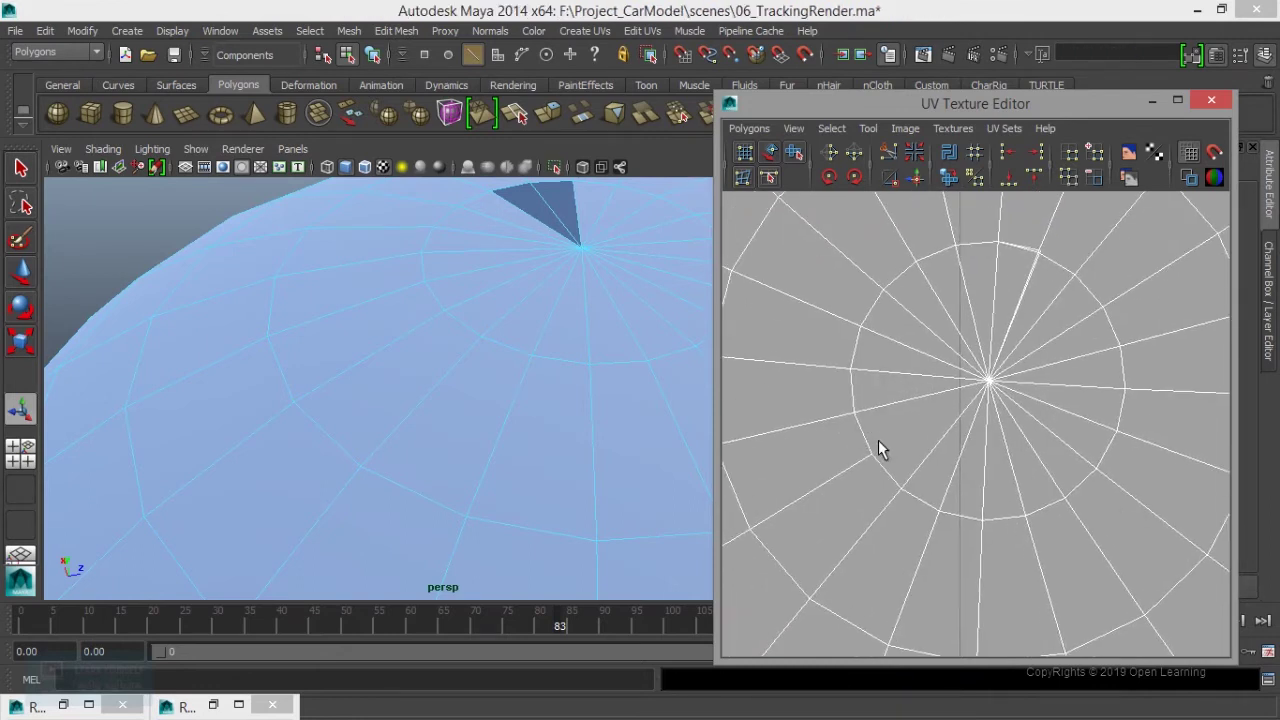
pyautogui.click(878, 442)
pyautogui.press('a')
# - Select all UVs of the dome's shell
pyautogui.moveTo(978, 420); pyautogui.dragTo(1041, 420, button='right')
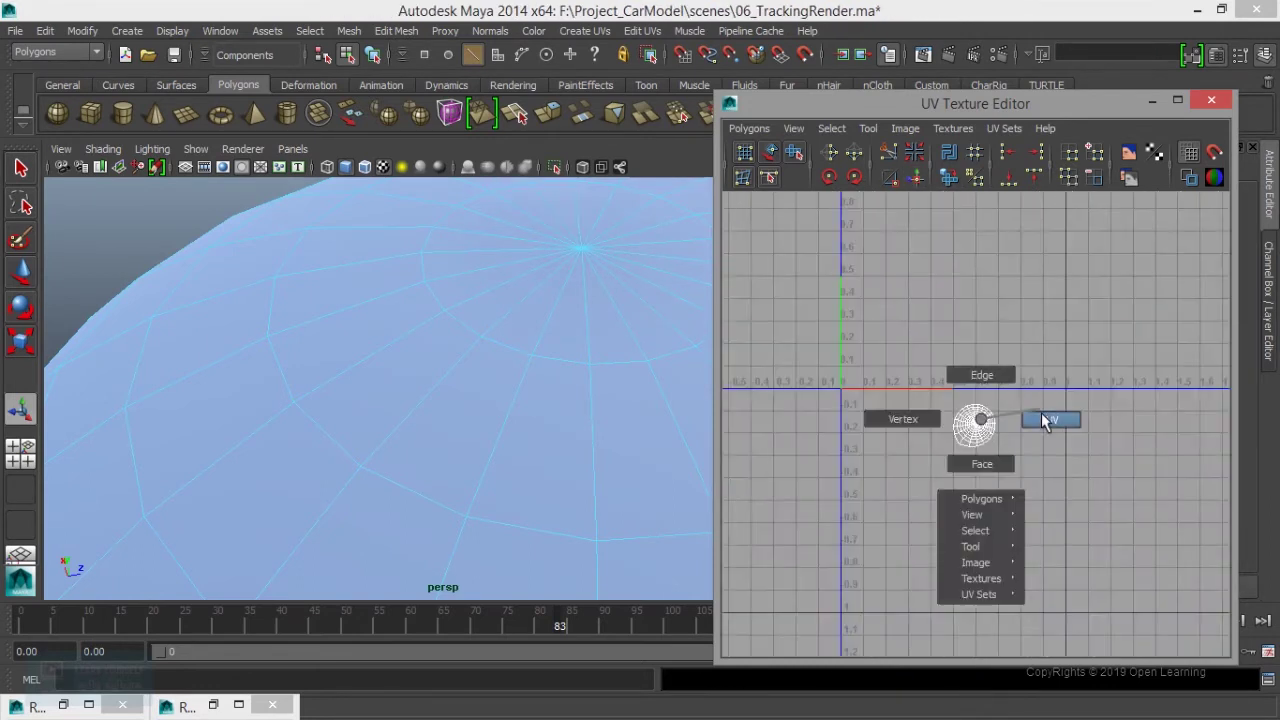
pyautogui.keyDown('alt'); pyautogui.moveTo(988, 289); pyautogui.dragTo(946, 534, button='right'); pyautogui.keyUp('alt')
pyautogui.moveTo(946, 534)
pyautogui.keyDown('alt'); pyautogui.mouseDown(button='middle')
pyautogui.moveTo(994, 471)
pyautogui.moveTo(918, 458)
pyautogui.mouseUp(button='middle'); pyautogui.keyUp('alt')
pyautogui.click(901, 437)
pyautogui.press('w')
pyautogui.scroll(-5, 903, 445)
pyautogui.moveTo(826, 430); pyautogui.dragTo(957, 523)
# - Scale the UV shell down uniformly around its centre with the Scale tool
pyautogui.press('space')
pyautogui.scroll(-3, 1091, 568)
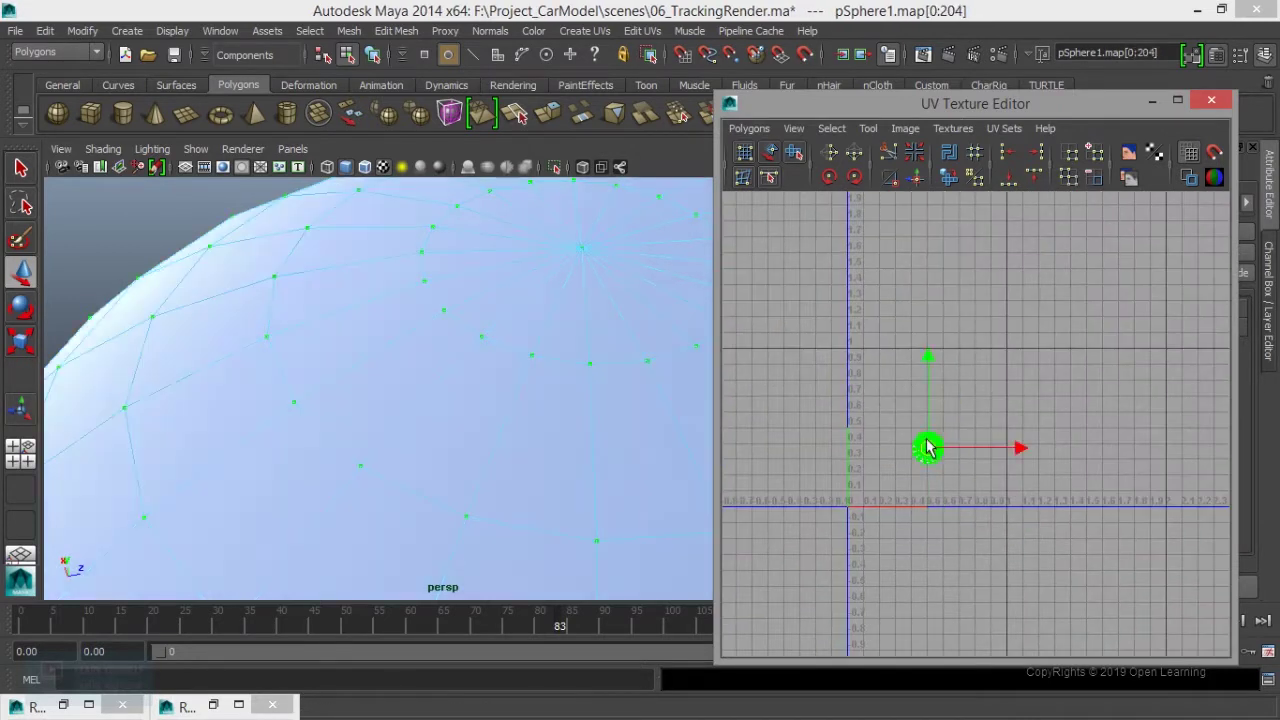
pyautogui.press('r')
pyautogui.moveTo(930, 447); pyautogui.dragTo(920, 443)
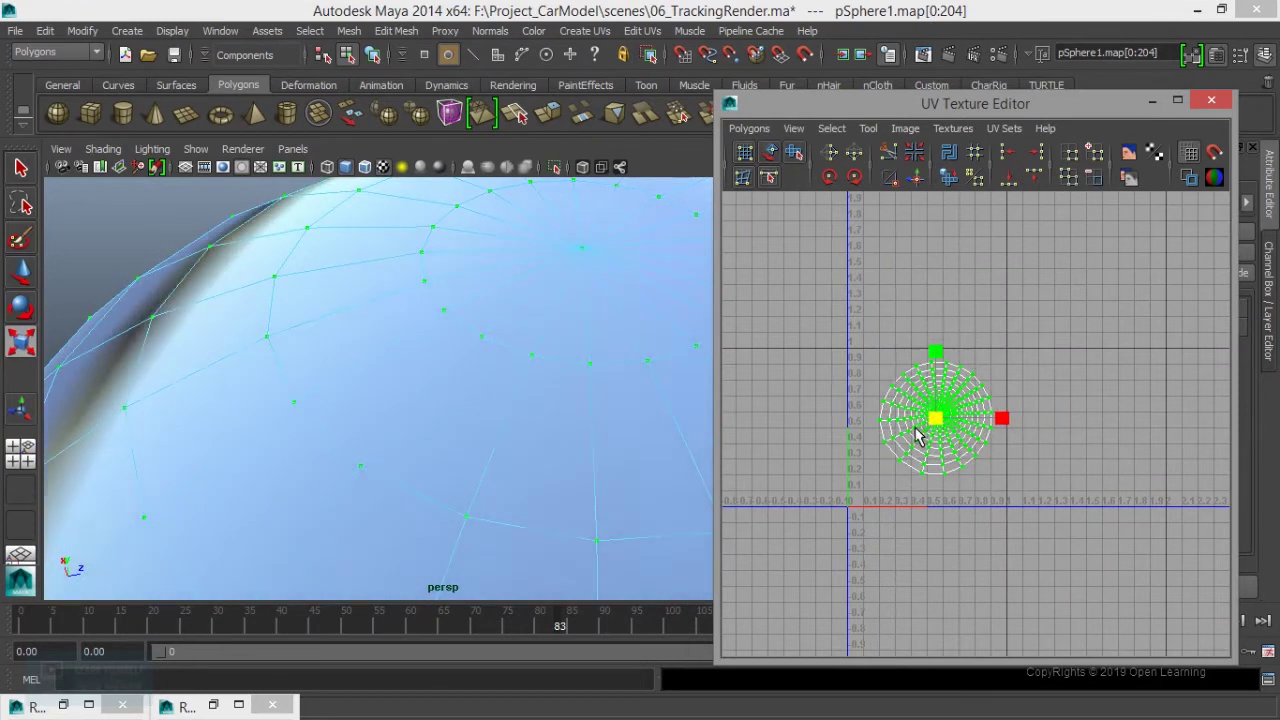
pyautogui.scroll(-5, 528, 448)
pyautogui.keyDown('alt'); pyautogui.moveTo(528, 448); pyautogui.dragTo(549, 446); pyautogui.keyUp('alt')
pyautogui.scroll(3, 549, 446)
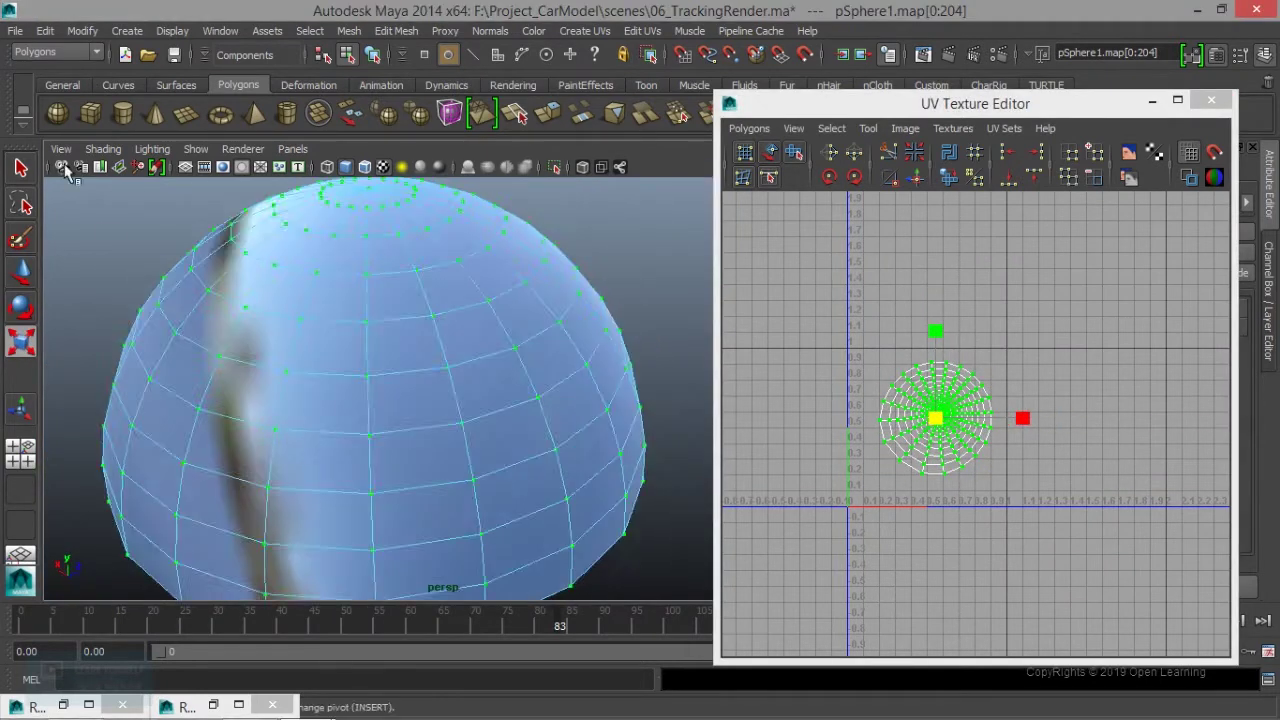
# - Set the perspective camera's Far Clip Plane to 1000000
pyautogui.click(1211, 100)
pyautogui.scroll(-5, 933, 247)
pyautogui.scroll(2, 1027, 519)
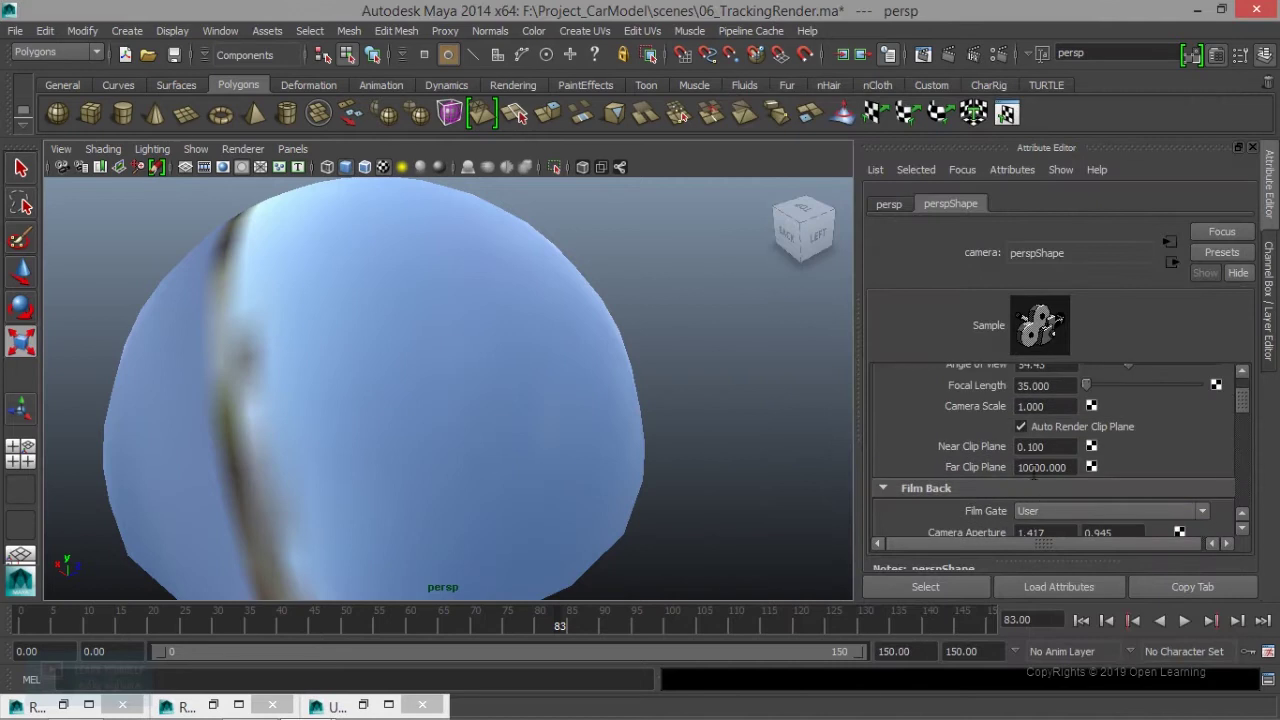
pyautogui.doubleClick(1045, 467)
pyautogui.write('1000000')
pyautogui.press('Return')
pyautogui.keyDown('alt'); pyautogui.moveTo(443, 317); pyautogui.dragTo(533, 417); pyautogui.keyUp('alt')
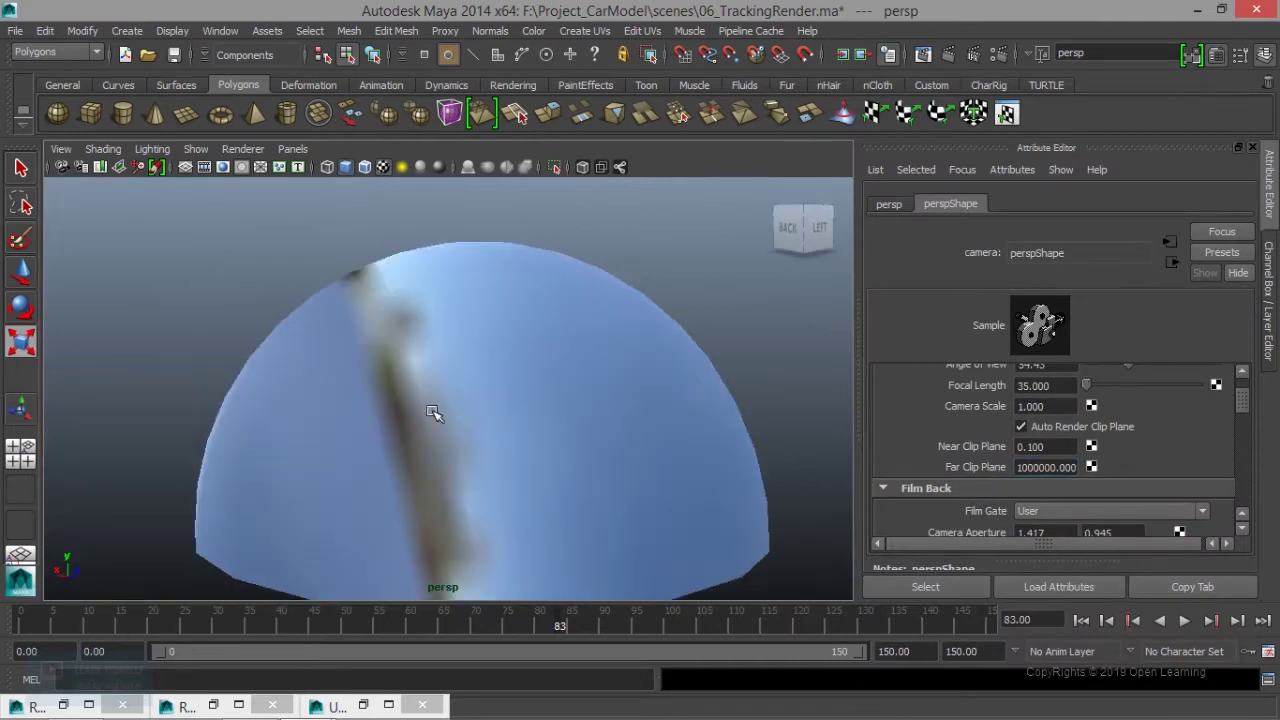
pyautogui.keyDown('alt'); pyautogui.moveTo(452, 400); pyautogui.dragTo(477, 417); pyautogui.keyUp('alt')
# - Select the sky dome object and show the sky image behind its UVs
pyautogui.moveTo(520, 294); pyautogui.dragTo(606, 271, button='right')
pyautogui.keyDown('alt'); pyautogui.moveTo(486, 470); pyautogui.dragTo(332, 685); pyautogui.keyUp('alt')
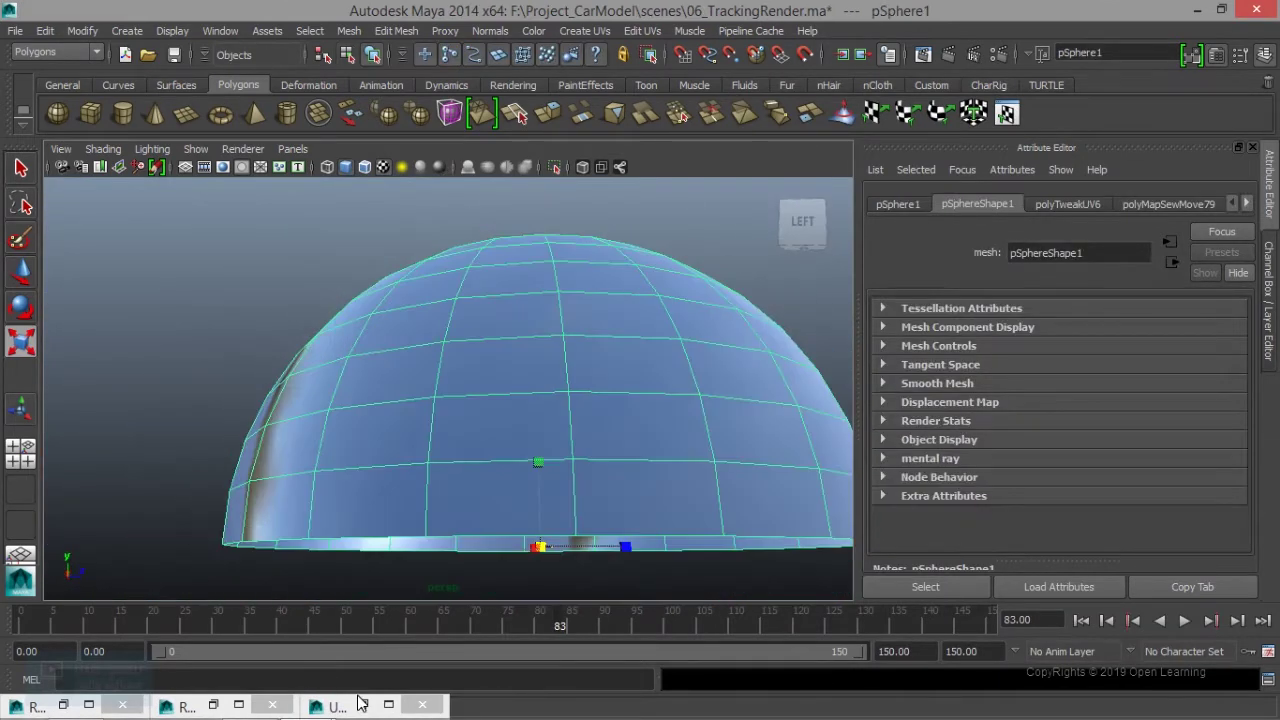
pyautogui.click(330, 706)
pyautogui.click(1128, 152)
pyautogui.scroll(-2, 1009, 426)
pyautogui.scroll(-1, 1009, 426)
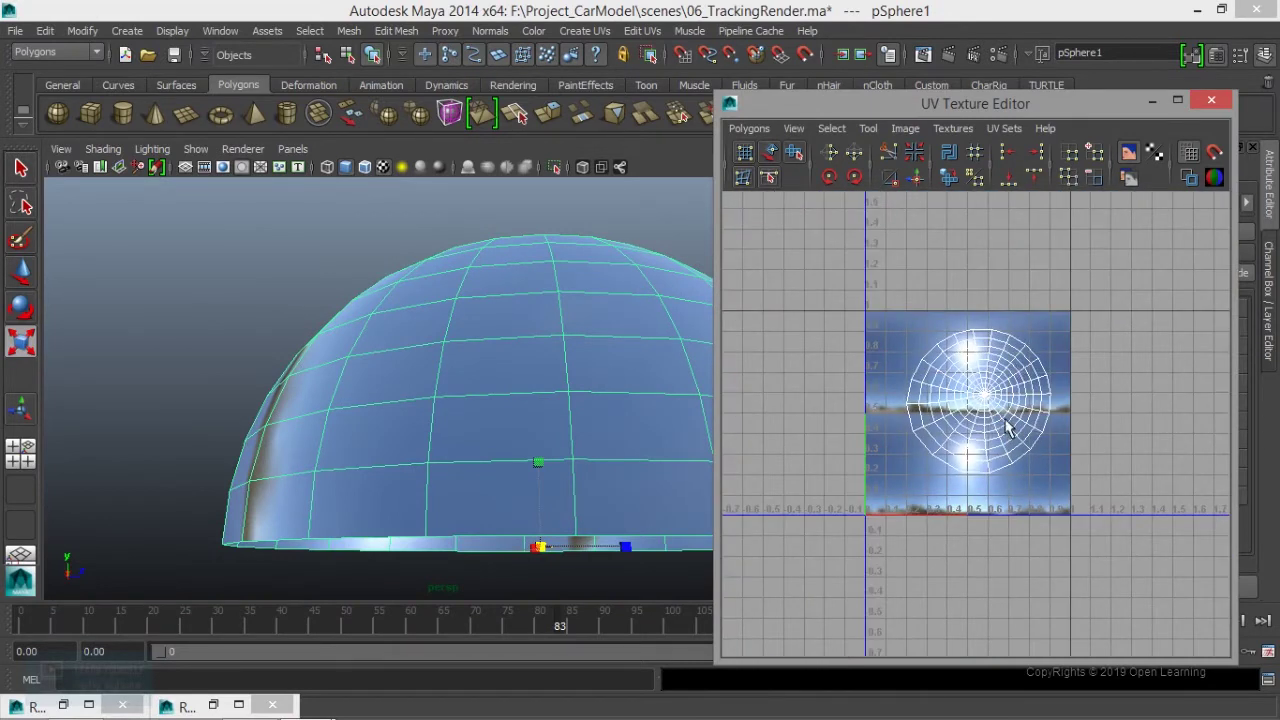
# - Hide the sky image and cut the dome's UVs along two radial seam edges
pyautogui.scroll(3, 1066, 430)
pyautogui.moveTo(997, 406); pyautogui.dragTo(997, 350, button='right')
pyautogui.click(960, 410)
pyautogui.keyDown('alt'); pyautogui.moveTo(960, 410); pyautogui.dragTo(1030, 410, button='middle'); pyautogui.keyUp('alt')
pyautogui.click(1128, 152)
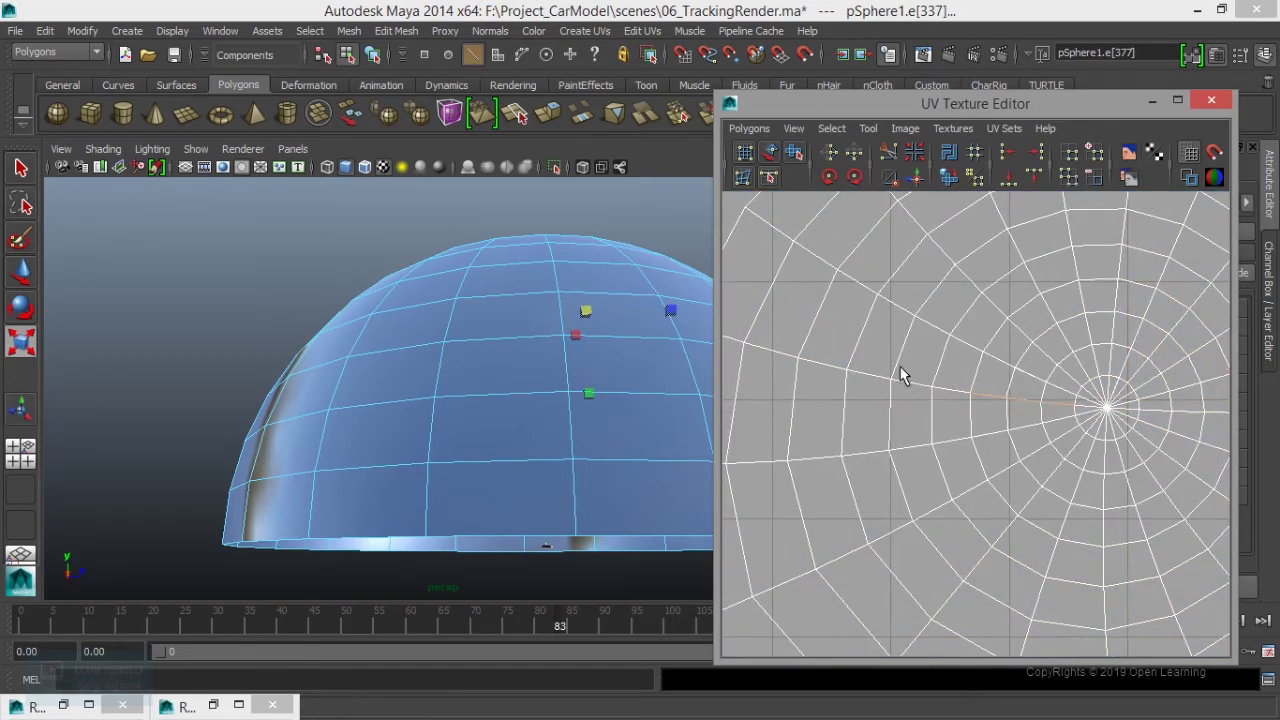
pyautogui.keyDown('alt'); pyautogui.moveTo(902, 375); pyautogui.dragTo(973, 418, button='middle'); pyautogui.keyUp('alt')
pyautogui.keyDown('shift'); pyautogui.click(946, 425); pyautogui.keyUp('shift')
pyautogui.click(749, 128)
pyautogui.click(795, 523)
# - Unfold all the dome's UVs after the seam cut
pyautogui.scroll(-3, 1003, 466)
pyautogui.moveTo(966, 330); pyautogui.dragTo(985, 343, button='right')
pyautogui.moveTo(1060, 460); pyautogui.dragTo(869, 277)
pyautogui.press('g')
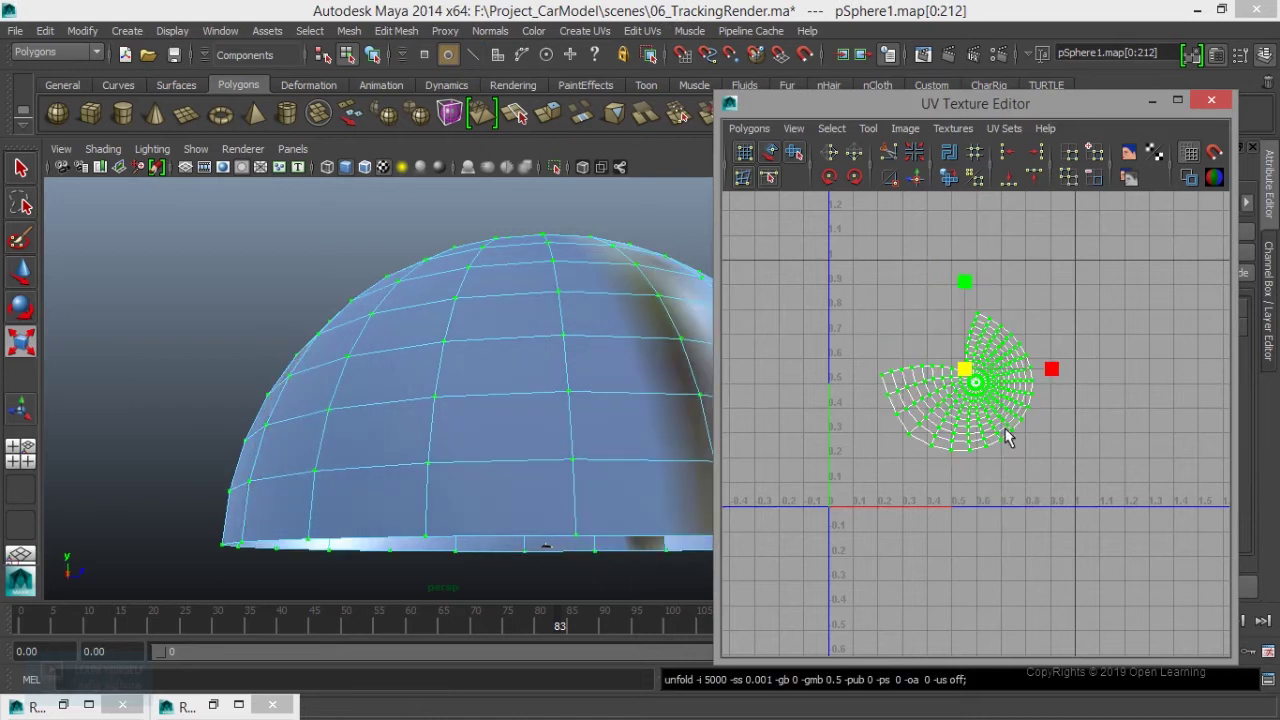
pyautogui.scroll(2, 1005, 420)
pyautogui.scroll(3, 988, 440)
pyautogui.scroll(3, 983, 400)
# - Split the UVs at the pole edge
pyautogui.moveTo(985, 422); pyautogui.dragTo(1003, 473)
pyautogui.click(749, 128)
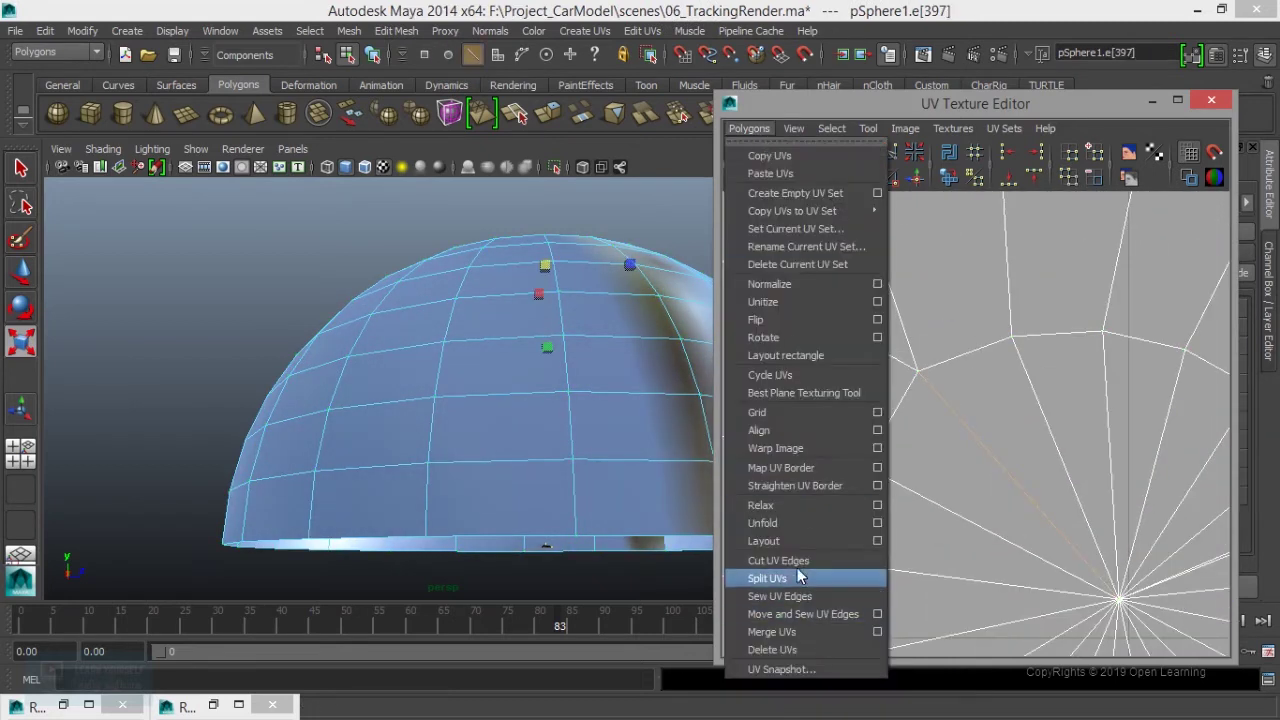
pyautogui.click(760, 592)
pyautogui.scroll(-3, 1024, 515)
pyautogui.scroll(-5, 1088, 346)
pyautogui.scroll(3, 1006, 491)
pyautogui.scroll(2, 1006, 491)
pyautogui.scroll(2, 1005, 483)
pyautogui.keyDown('alt'); pyautogui.moveTo(1003, 481); pyautogui.dragTo(929, 386, button='middle'); pyautogui.keyUp('alt')
# - Move and sew the shells together along a seam edge
pyautogui.moveTo(1017, 391); pyautogui.dragTo(1014, 343, button='right')
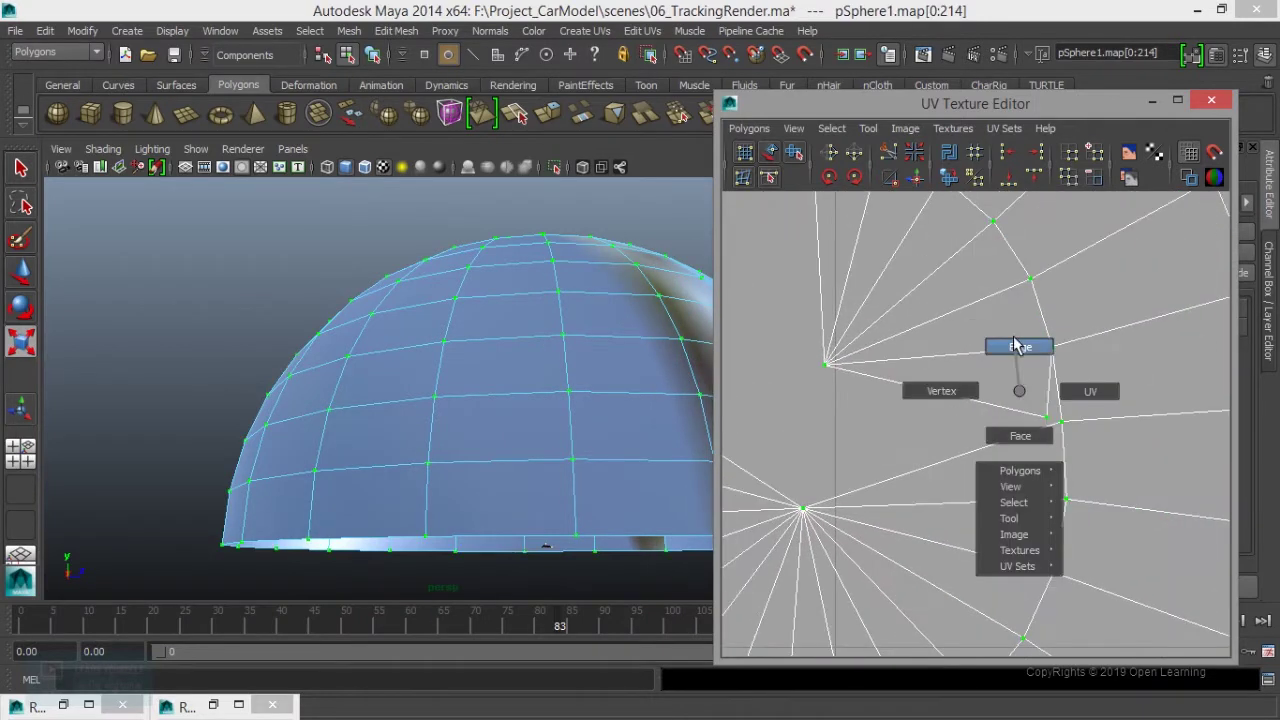
pyautogui.click(986, 280)
pyautogui.keyDown('shift'); pyautogui.moveTo(986, 280); pyautogui.dragTo(968, 440, button='right'); pyautogui.keyUp('shift')
pyautogui.scroll(-3, 970, 430)
pyautogui.scroll(-2, 972, 460)
pyautogui.scroll(2, 950, 405)
pyautogui.scroll(2, 948, 408)
# - Unfold the UVs around the pole into an open fan
pyautogui.moveTo(948, 408); pyautogui.dragTo(1014, 521)
pyautogui.click(749, 128)
pyautogui.click(778, 339)
pyautogui.scroll(-2, 1028, 453)
pyautogui.moveTo(1028, 453)
pyautogui.mouseDown(button='right')
pyautogui.moveTo(1088, 458)
pyautogui.moveTo(1128, 354)
pyautogui.mouseUp(button='right')
pyautogui.scroll(-2, 975, 430)
pyautogui.scroll(3, 980, 480)
pyautogui.scroll(2, 929, 428)
pyautogui.scroll(2, 929, 428)
pyautogui.scroll(2, 960, 274)
# - Convert the selection to the whole shell, then return to edge selection
pyautogui.moveTo(943, 320); pyautogui.dragTo(955, 280, button='right')
pyautogui.keyDown('ctrl'); pyautogui.moveTo(1057, 363); pyautogui.dragTo(1000, 400, button='right'); pyautogui.keyUp('ctrl')
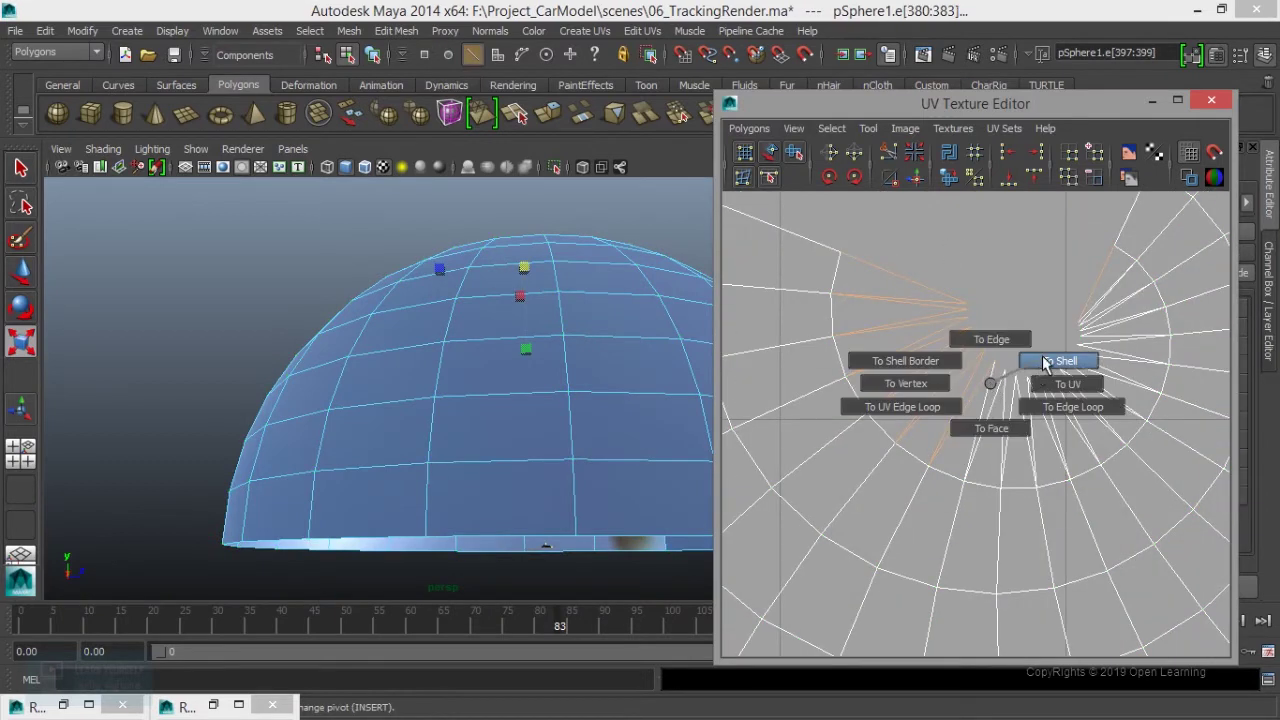
pyautogui.scroll(2, 860, 420)
pyautogui.rightClick(903, 323)
pyautogui.moveTo(862, 256); pyautogui.dragTo(868, 258, button='right')
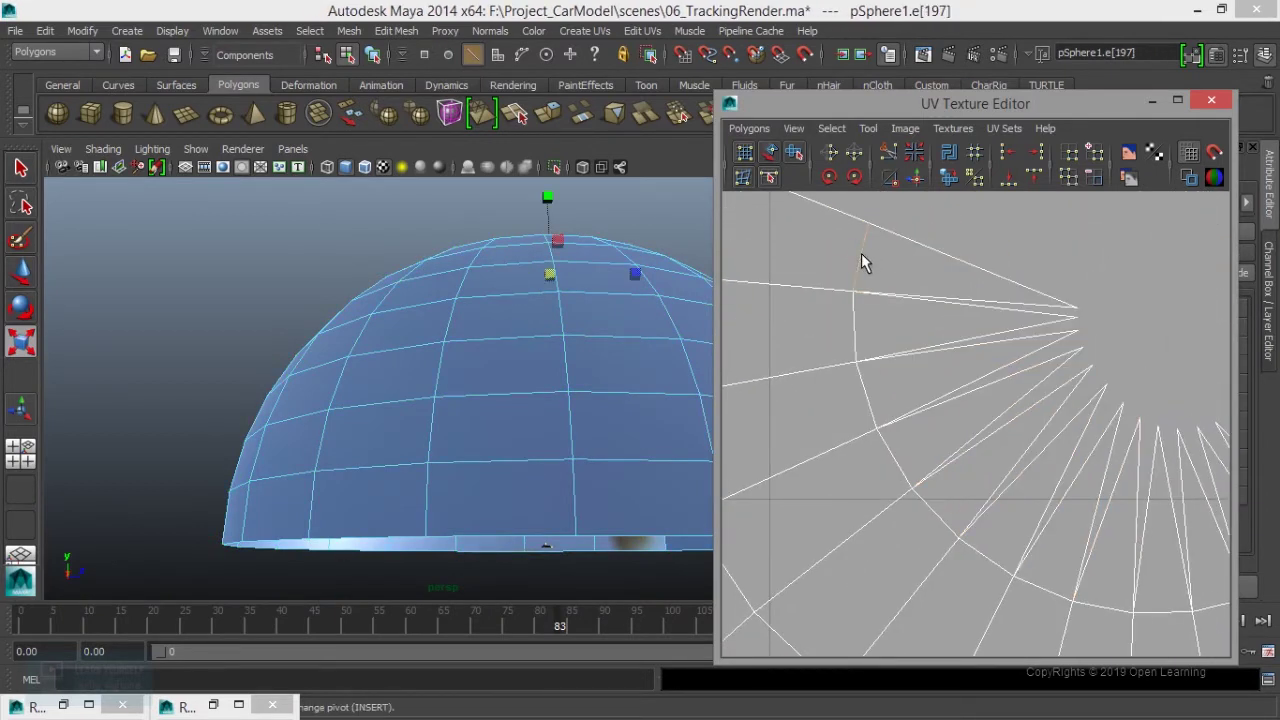
pyautogui.scroll(2, 886, 450)
pyautogui.scroll(2, 850, 390)
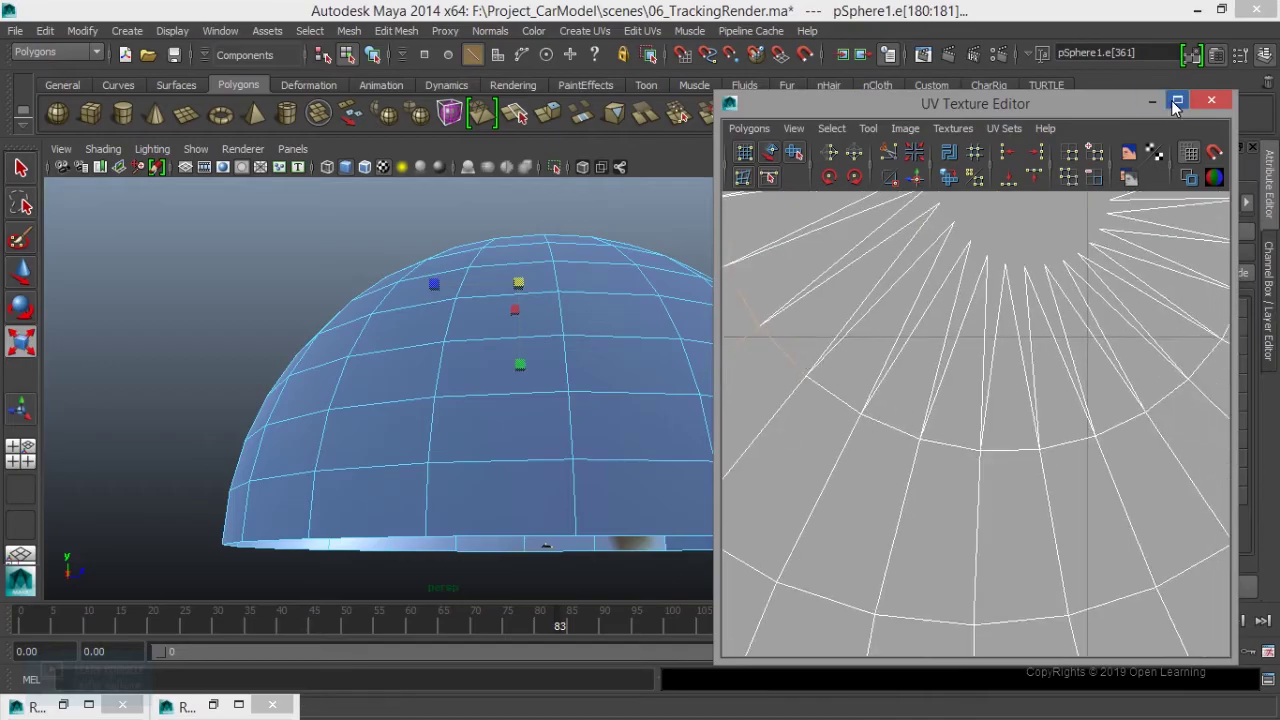
# - Maximize the UV editor, convert the selection to the main shell and move it down
pyautogui.click(1176, 101)
pyautogui.keyDown('alt'); pyautogui.moveTo(913, 368); pyautogui.dragTo(894, 435, button='middle'); pyautogui.keyUp('alt')
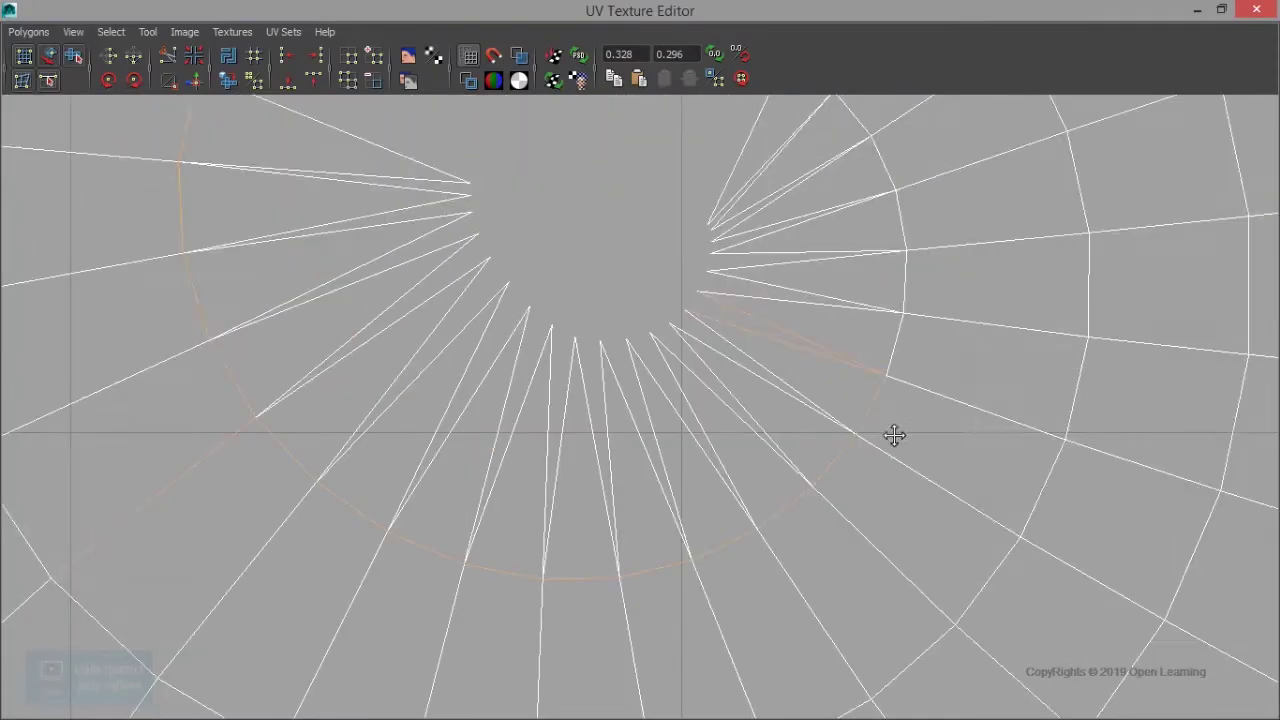
pyautogui.keyDown('alt'); pyautogui.moveTo(905, 282); pyautogui.dragTo(883, 362, button='middle'); pyautogui.keyUp('alt')
pyautogui.moveTo(822, 228)
pyautogui.keyDown('alt'); pyautogui.mouseDown(button='right')
pyautogui.moveTo(857, 517)
pyautogui.moveTo(825, 410)
pyautogui.mouseUp(button='right'); pyautogui.keyUp('alt')
pyautogui.click(28, 31)
pyautogui.click(73, 479)
pyautogui.press('a')
pyautogui.moveTo(789, 466); pyautogui.dragTo(857, 471, button='right')
pyautogui.keyDown('ctrl'); pyautogui.moveTo(847, 393); pyautogui.dragTo(905, 380, button='right'); pyautogui.keyUp('ctrl')
pyautogui.press('w')
pyautogui.moveTo(480, 420); pyautogui.dragTo(534, 620)
# - Select the small pole shell and move it to the upper right
pyautogui.scroll(-2, 573, 578)
pyautogui.scroll(1, 760, 400)
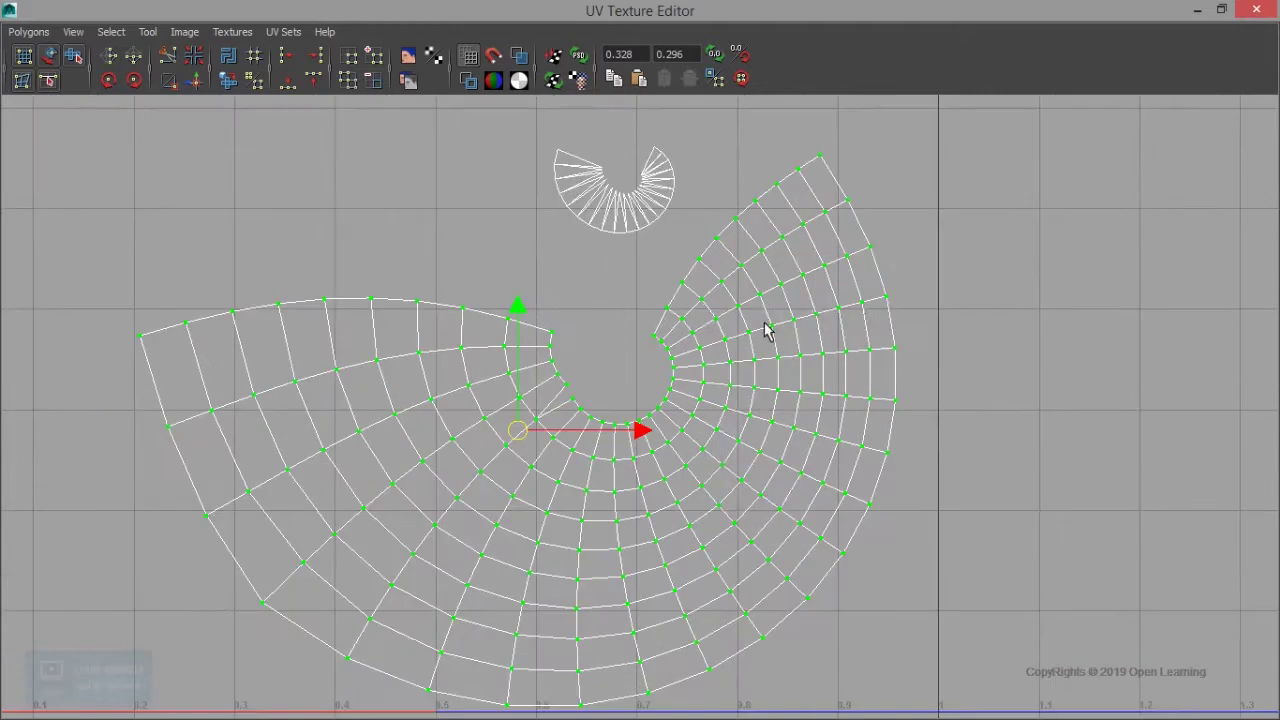
pyautogui.click(665, 335)
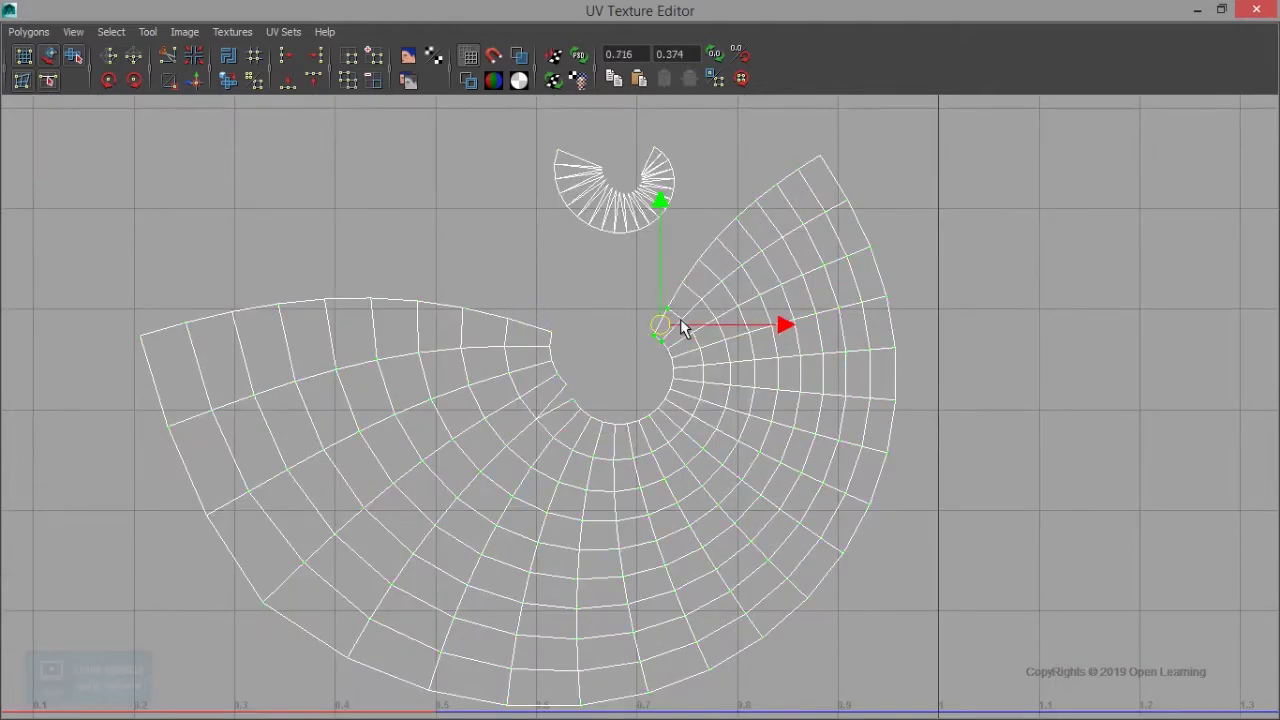
pyautogui.scroll(-2, 667, 343)
pyautogui.scroll(-2, 766, 391)
pyautogui.moveTo(634, 331); pyautogui.dragTo(571, 286, button='right')
pyautogui.moveTo(639, 381); pyautogui.dragTo(897, 187)
pyautogui.scroll(4, 624, 192)
# - Rotate the main UV shell about 45 degrees into place around the pole
pyautogui.click(134, 80)
pyautogui.moveTo(849, 323); pyautogui.dragTo(890, 330)
pyautogui.scroll(2, 812, 345)
pyautogui.press('e')
pyautogui.moveTo(966, 189); pyautogui.dragTo(980, 363)
pyautogui.press('w')
pyautogui.scroll(-3, 849, 369)
pyautogui.scroll(2, 649, 357)
# - Select the main shell's top-edge and remaining UVs and brush them into a smoother fan
pyautogui.moveTo(484, 340); pyautogui.dragTo(782, 397)
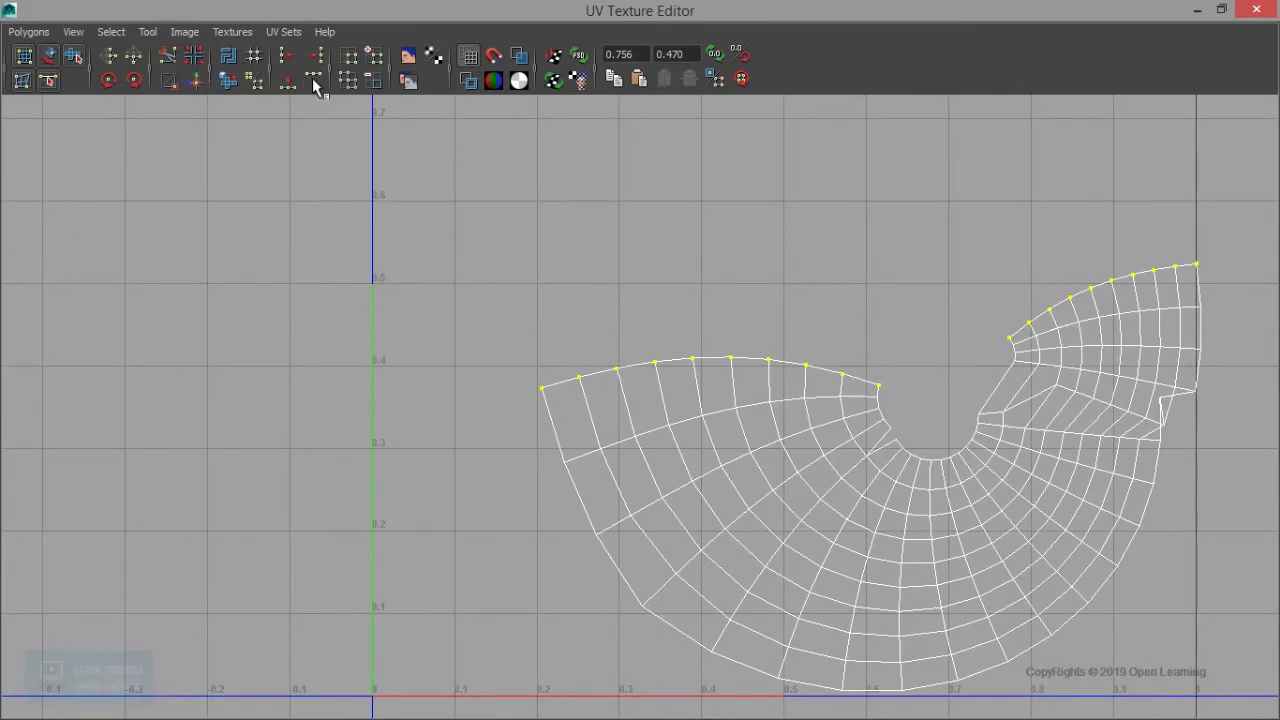
pyautogui.scroll(-2, 637, 409)
pyautogui.scroll(2, 640, 420)
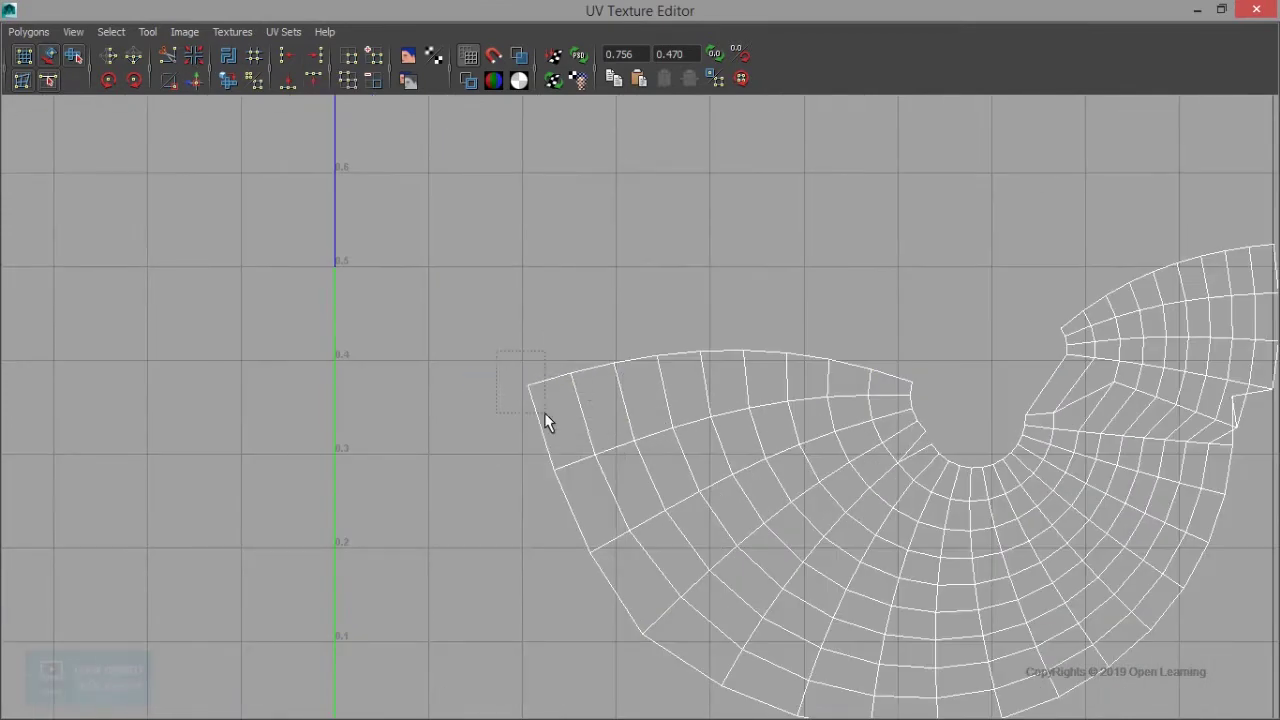
pyautogui.scroll(-2, 822, 418)
pyautogui.scroll(-2, 700, 414)
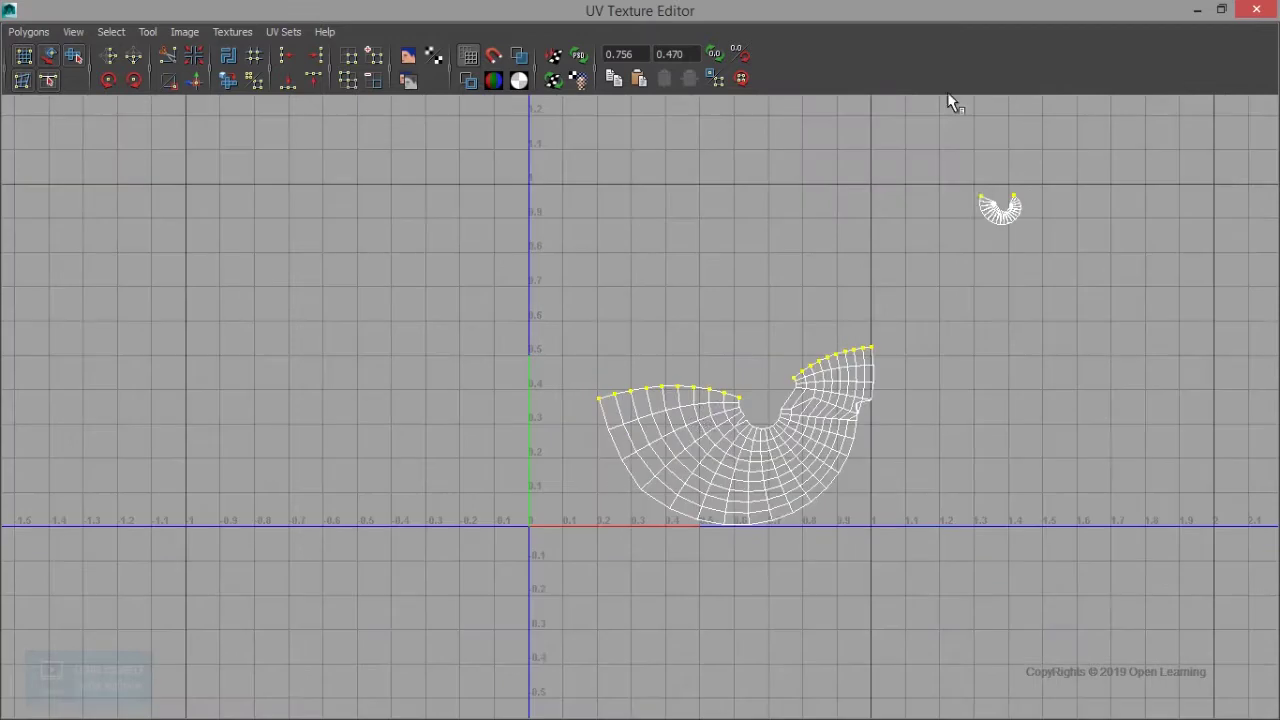
pyautogui.scroll(1, 649, 420)
pyautogui.moveTo(829, 443); pyautogui.dragTo(909, 446, button='right')
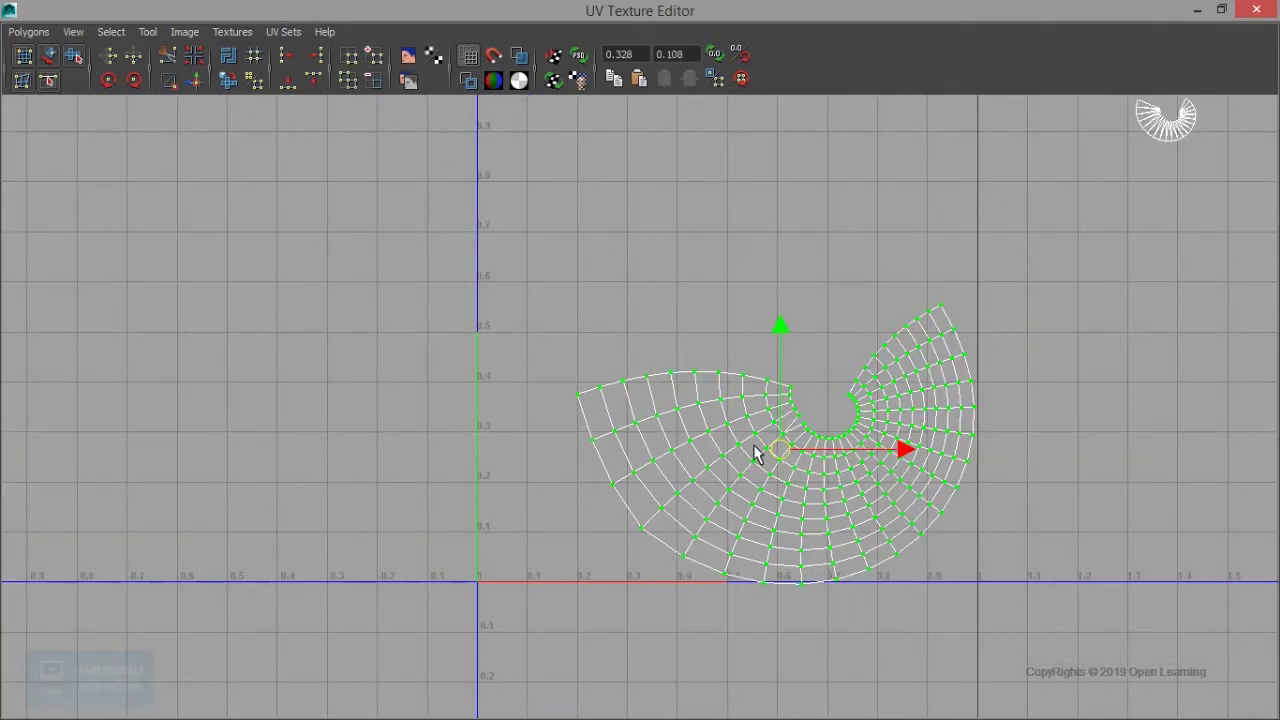
pyautogui.scroll(3, 705, 365)
pyautogui.moveTo(762, 305); pyautogui.dragTo(792, 262, button='right')
pyautogui.scroll(-2, 634, 457)
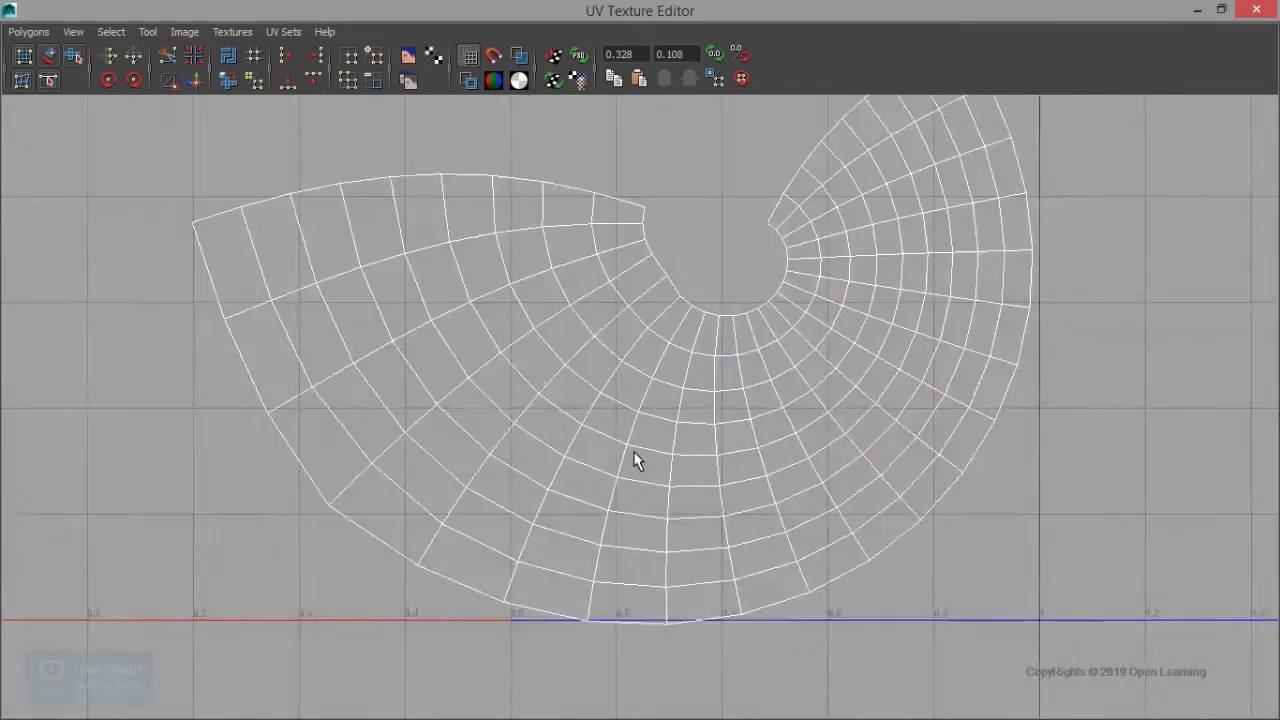
# - Line the left-strip UVs up on the u=0 axis as a straight vertical column
pyautogui.press('r')
pyautogui.moveTo(472, 390); pyautogui.dragTo(363, 392)
pyautogui.press('w')
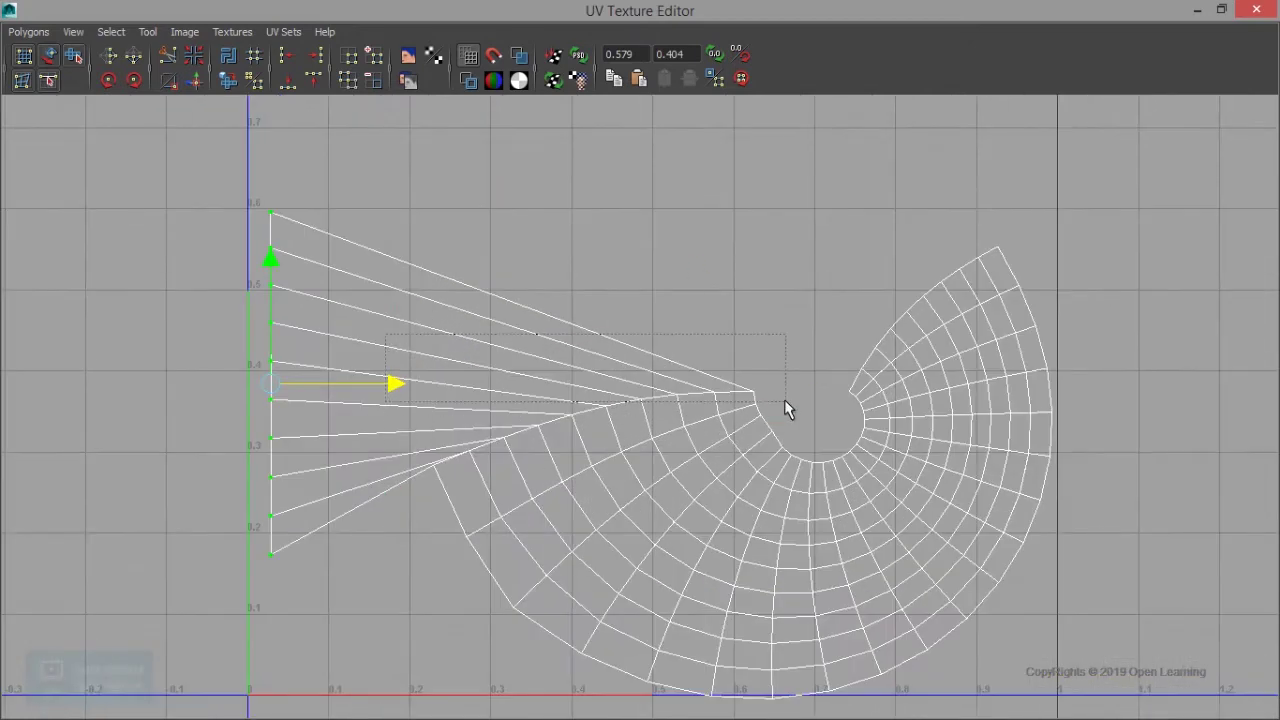
pyautogui.moveTo(386, 335); pyautogui.dragTo(784, 404)
pyautogui.moveTo(486, 520); pyautogui.dragTo(574, 297)
pyautogui.moveTo(536, 372); pyautogui.dragTo(470, 330)
pyautogui.press('r')
pyautogui.moveTo(517, 448); pyautogui.dragTo(400, 448)
pyautogui.press('w')
pyautogui.moveTo(503, 392); pyautogui.dragTo(448, 392)
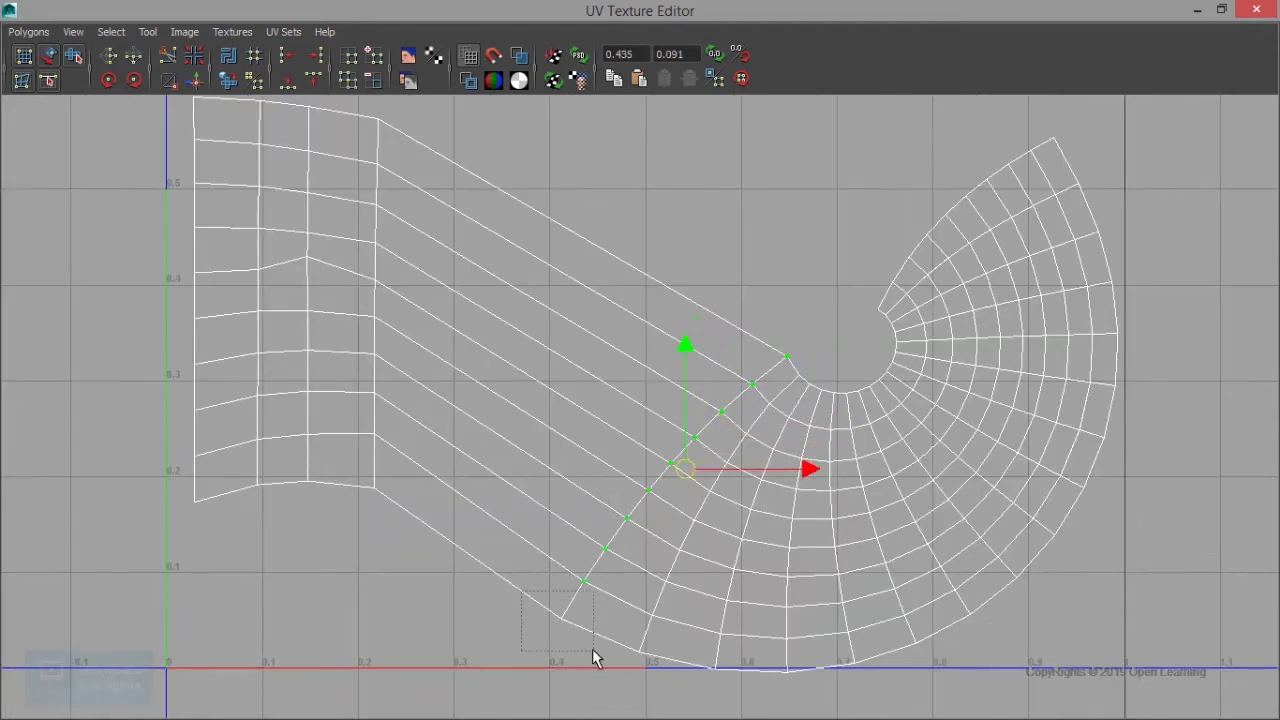
# - Turn the diagonal UV column into a vertical edge and move it further left
pyautogui.moveTo(504, 477)
pyautogui.mouseDown()
pyautogui.moveTo(531, 363)
pyautogui.moveTo(543, 209)
pyautogui.moveTo(514, 229)
pyautogui.mouseUp()
pyautogui.press('e')
pyautogui.press('w')
pyautogui.press('r')
pyautogui.press('w')
pyautogui.moveTo(519, 318); pyautogui.dragTo(457, 318)
# - Select the fan's UVs and widen them horizontally
pyautogui.moveTo(815, 360)
pyautogui.mouseDown()
pyautogui.moveTo(703, 500)
pyautogui.moveTo(684, 618)
pyautogui.mouseUp()
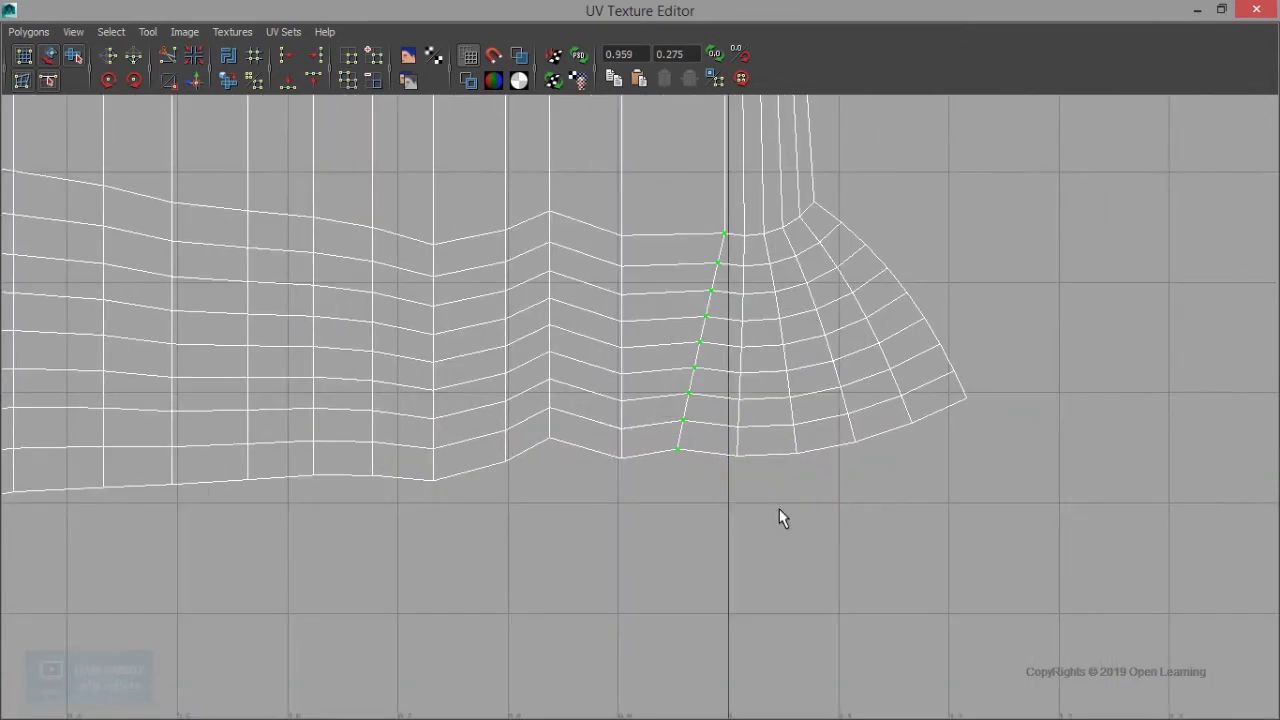
pyautogui.scroll(-3, 720, 380)
pyautogui.moveTo(625, 190); pyautogui.dragTo(786, 583)
pyautogui.press('r')
pyautogui.moveTo(835, 356)
pyautogui.mouseDown()
pyautogui.moveTo(927, 358)
pyautogui.moveTo(894, 351)
pyautogui.mouseUp()
pyautogui.press('w')
pyautogui.scroll(2, 641, 176)
# - Select the whole vertical UV column, align it straight and shift it left
pyautogui.moveTo(631, 143); pyautogui.dragTo(686, 692)
pyautogui.moveTo(780, 389); pyautogui.dragTo(757, 391)
pyautogui.moveTo(651, 157); pyautogui.dragTo(697, 490)
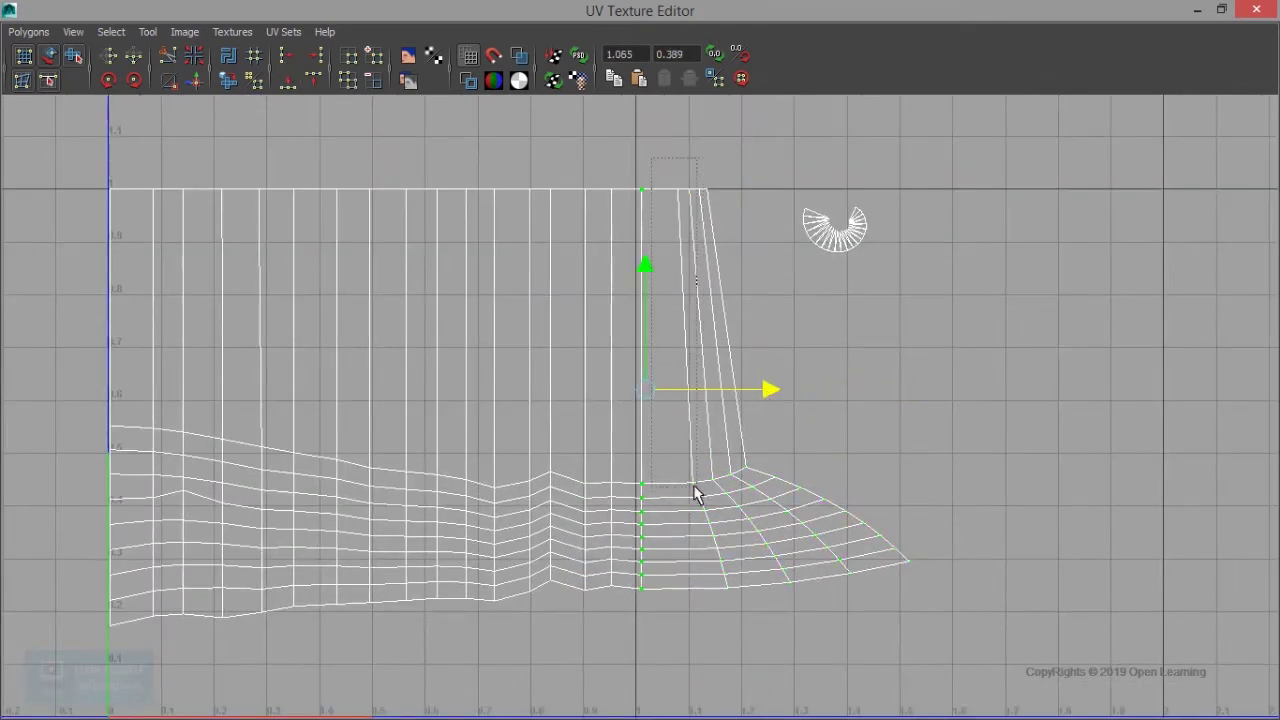
pyautogui.keyDown('shift'); pyautogui.doubleClick(706, 516); pyautogui.keyUp('shift')
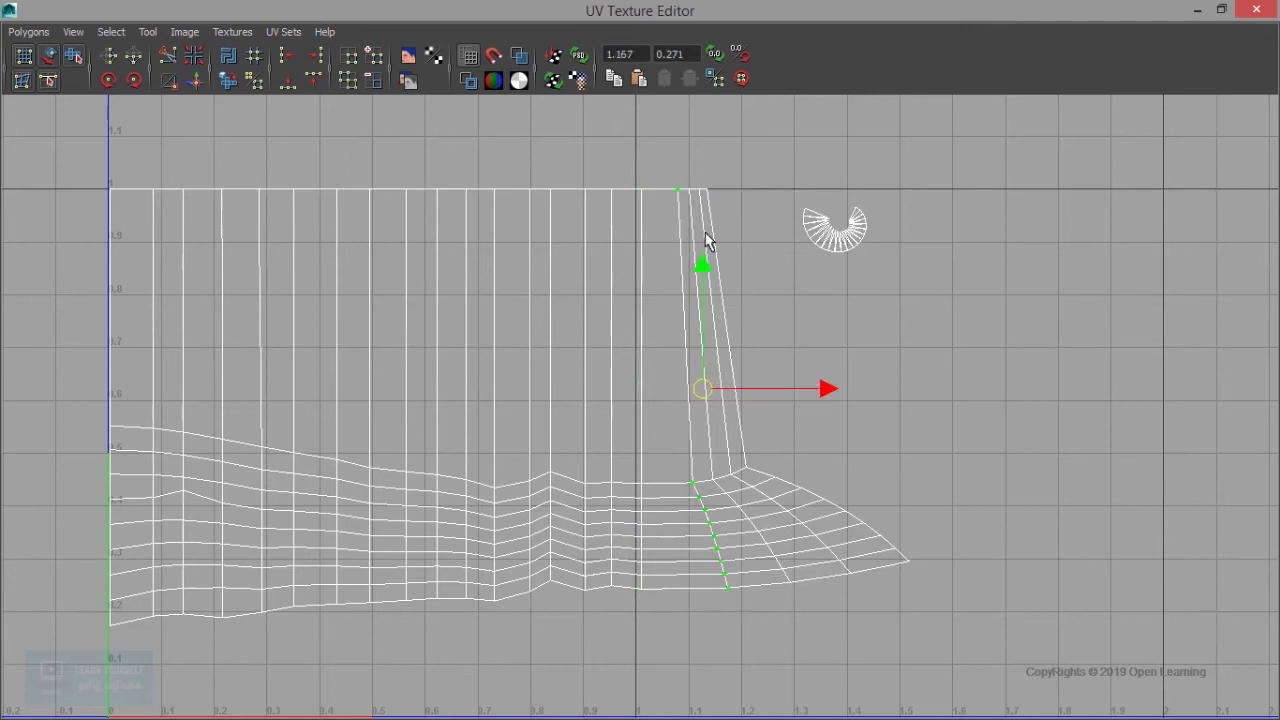
pyautogui.click(340, 80)
pyautogui.moveTo(708, 200); pyautogui.dragTo(686, 200, button='middle')
# - Select the top and diagonal edge UVs, align them vertically and nudge them left
pyautogui.moveTo(695, 320); pyautogui.dragTo(692, 314)
pyautogui.keyDown('shift'); pyautogui.click(712, 484); pyautogui.keyUp('shift')
pyautogui.keyDown('shift'); pyautogui.moveTo(714, 491); pyautogui.dragTo(792, 583); pyautogui.keyUp('shift')
pyautogui.click(348, 80)
pyautogui.moveTo(866, 388); pyautogui.dragTo(848, 390)
# - Align the remaining diagonal UVs vertically and shift that column left
pyautogui.scroll(2, 709, 205)
pyautogui.scroll(2, 700, 251)
pyautogui.click(690, 188)
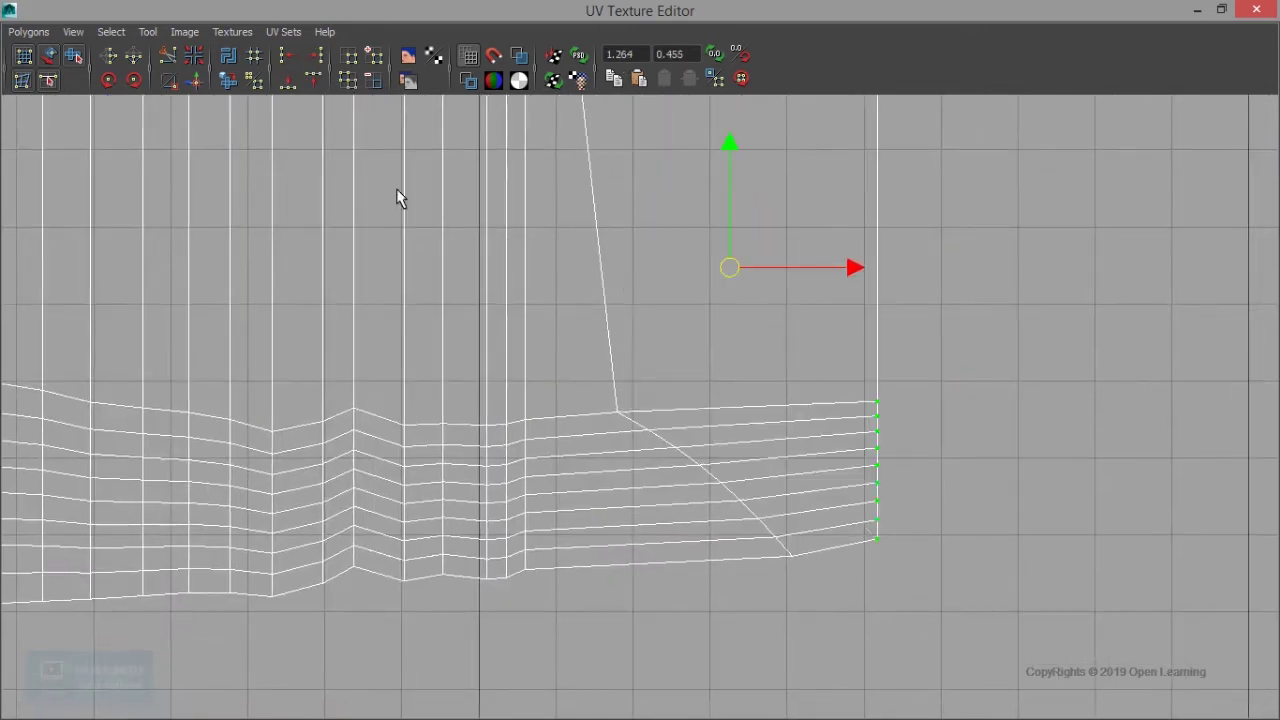
pyautogui.click(315, 62)
pyautogui.scroll(-3, 639, 232)
pyautogui.scroll(3, 771, 580)
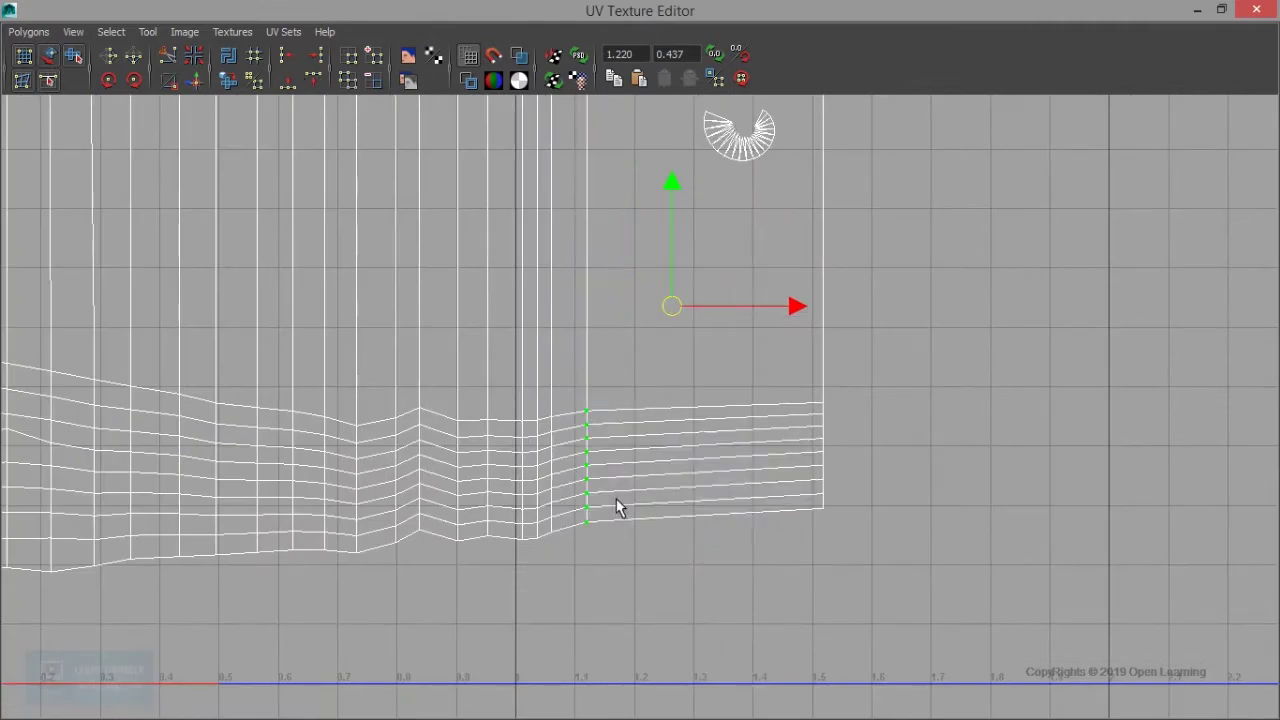
pyautogui.scroll(-3, 616, 507)
pyautogui.moveTo(857, 352); pyautogui.dragTo(748, 355)
# - Squeeze the whole UV shell narrower in U, move it left and lower the pivot
pyautogui.moveTo(631, 594); pyautogui.dragTo(631, 596)
pyautogui.press('r')
pyautogui.press('w')
pyautogui.moveTo(566, 370); pyautogui.dragTo(529, 380)
pyautogui.scroll(2, 529, 380)
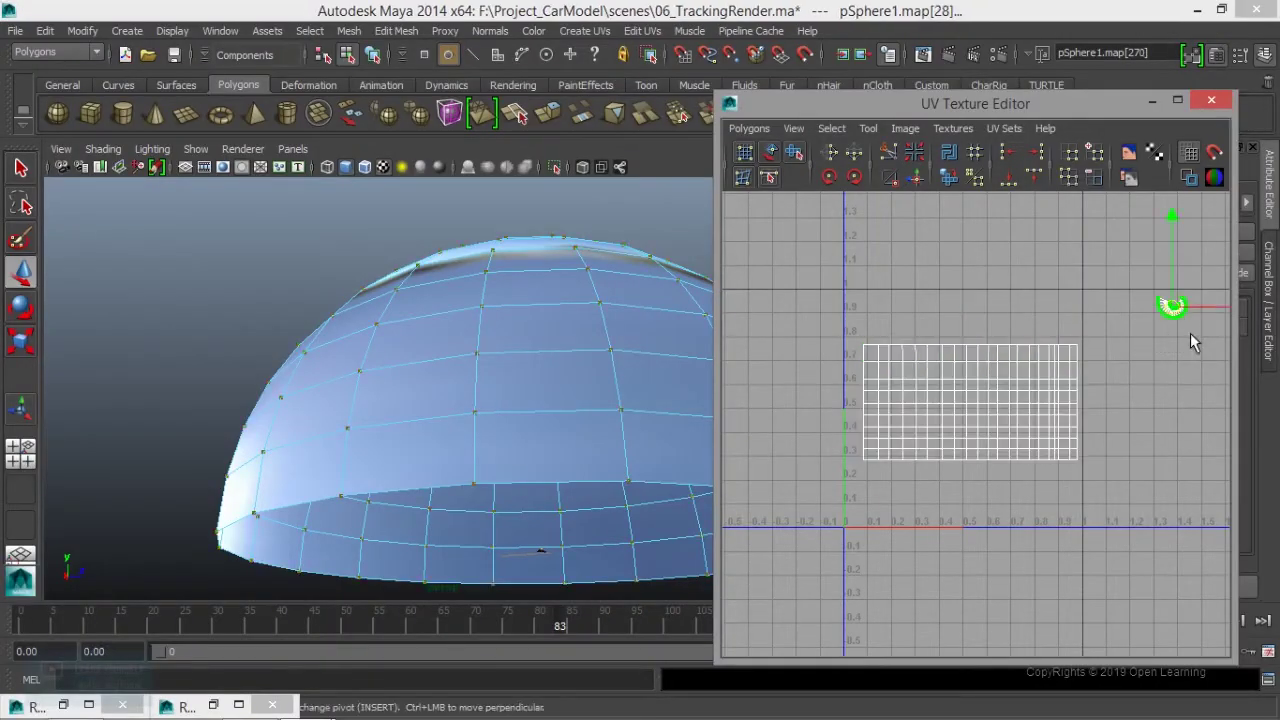
pyautogui.moveTo(1190, 340)
pyautogui.mouseDown()
pyautogui.moveTo(1029, 509)
pyautogui.moveTo(1035, 500)
pyautogui.mouseUp()
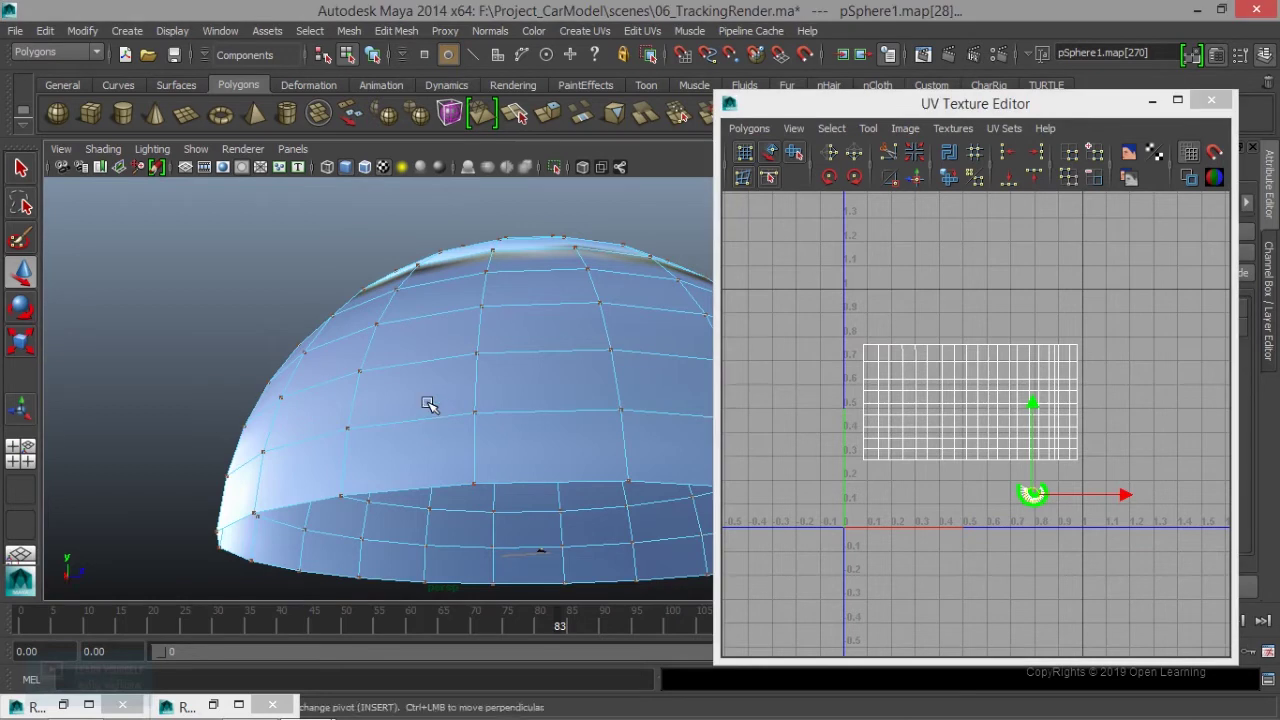
# - Return to Object Mode, minimize the UV editor and review the dome's history nodes
pyautogui.keyDown('alt'); pyautogui.moveTo(428, 400); pyautogui.dragTo(475, 419); pyautogui.keyUp('alt')
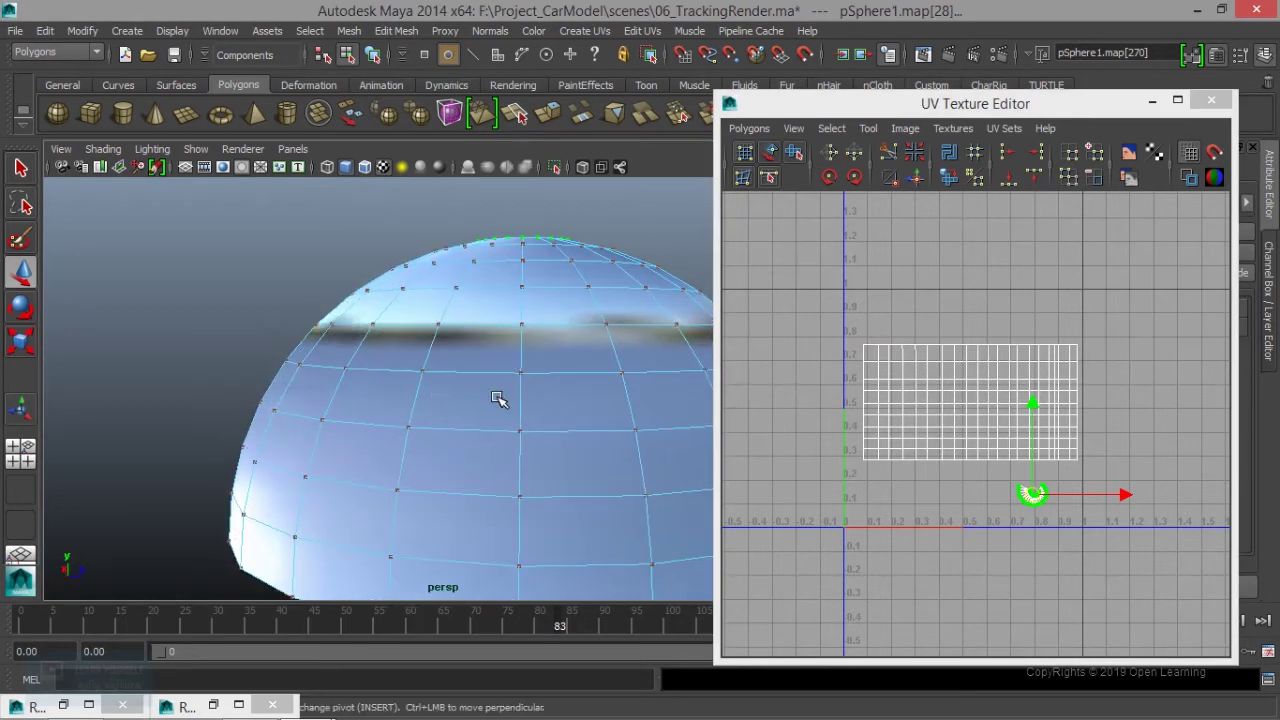
pyautogui.moveTo(498, 399); pyautogui.dragTo(583, 269, button='right')
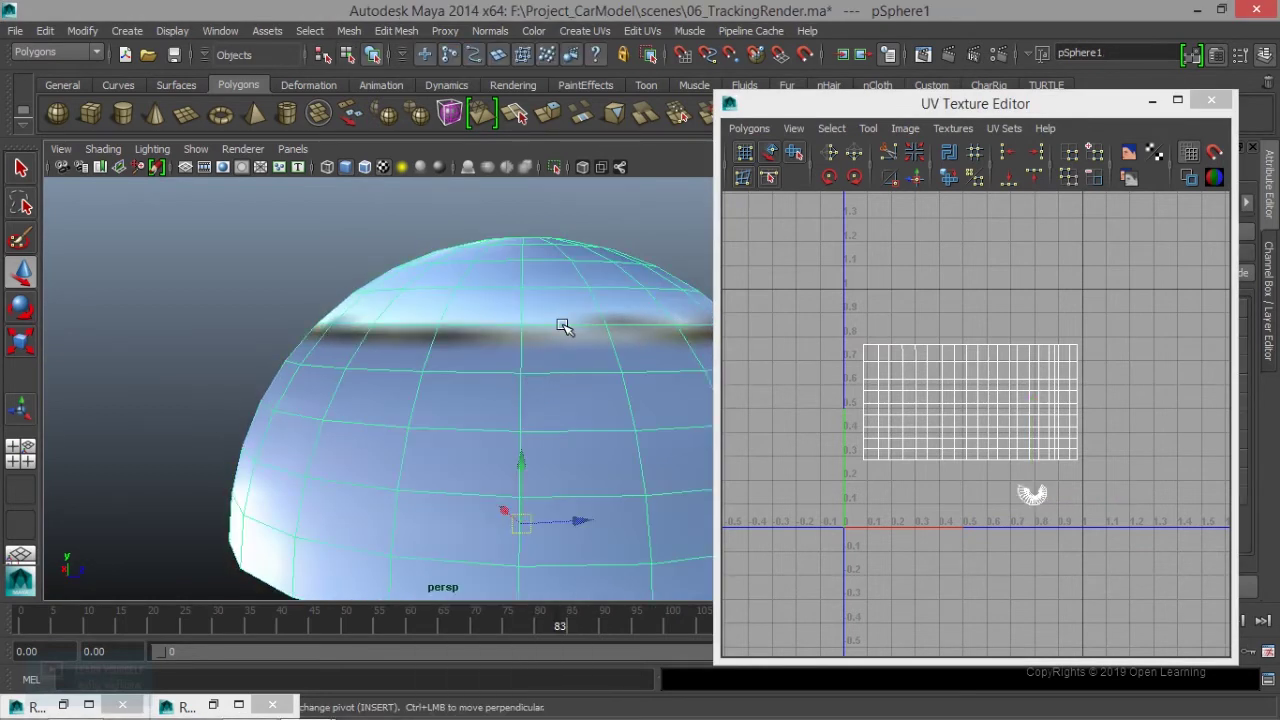
pyautogui.click(1152, 101)
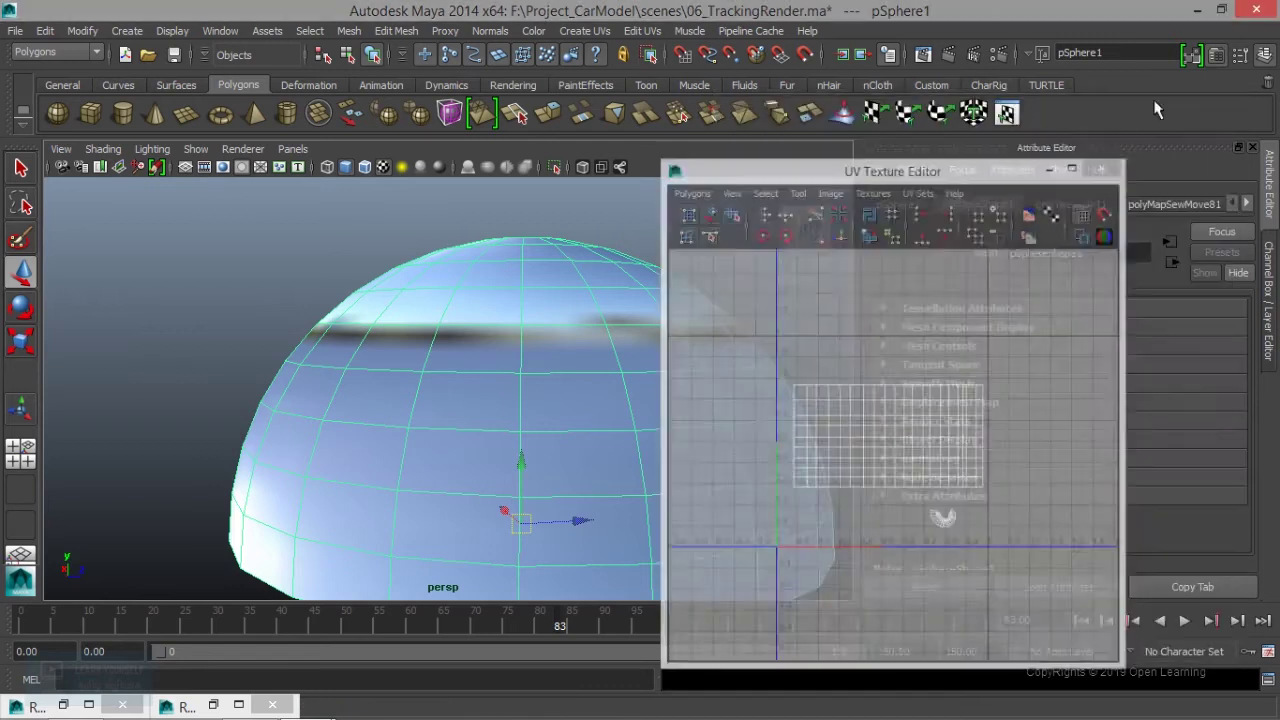
pyautogui.click(1209, 204)
pyautogui.click(1251, 205)
pyautogui.click(1251, 205)
pyautogui.click(1251, 205)
pyautogui.click(1251, 205)
pyautogui.click(1251, 205)
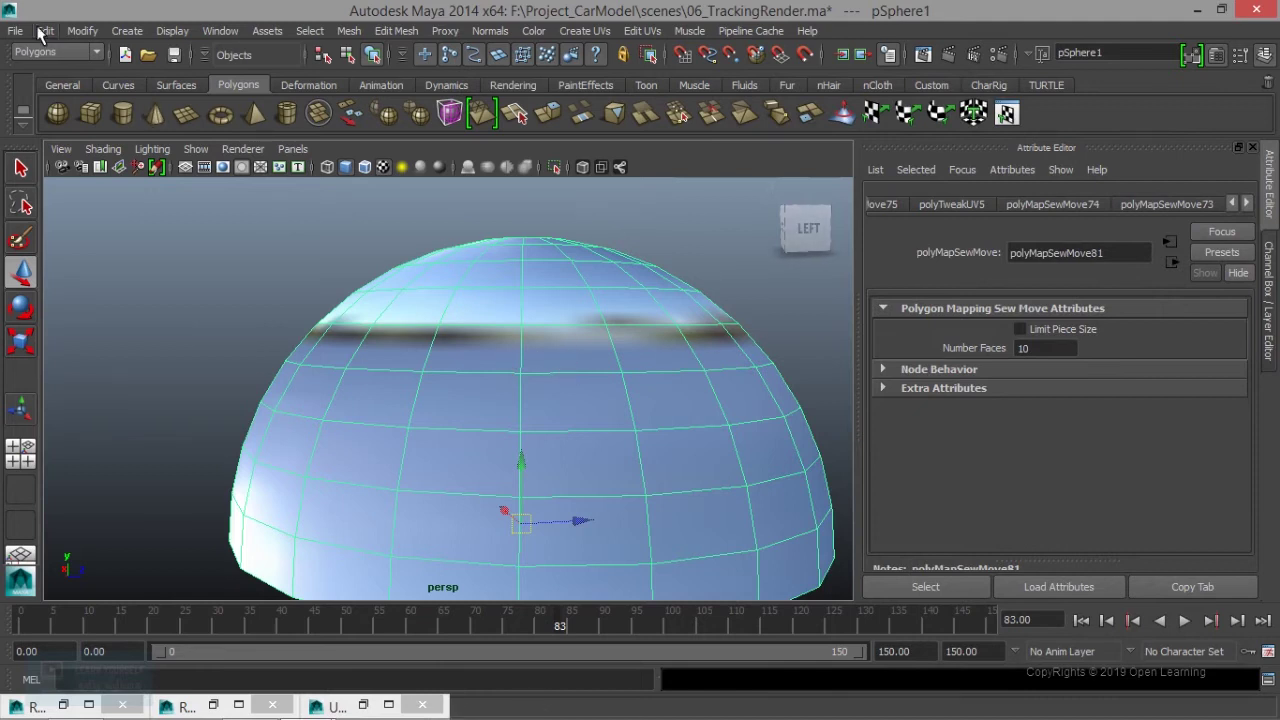
# - Delete the dome's history via Edit > Delete by Type > History and restore the UV editor
pyautogui.click(42, 31)
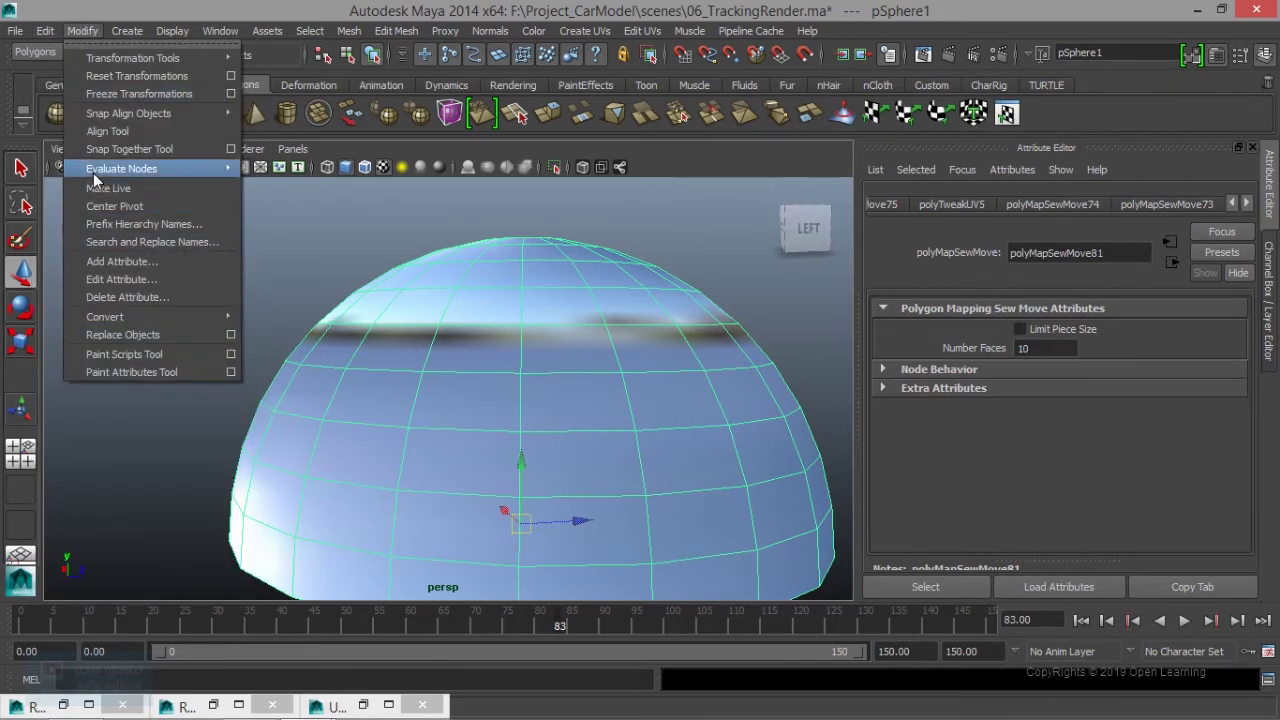
pyautogui.moveTo(95, 224)
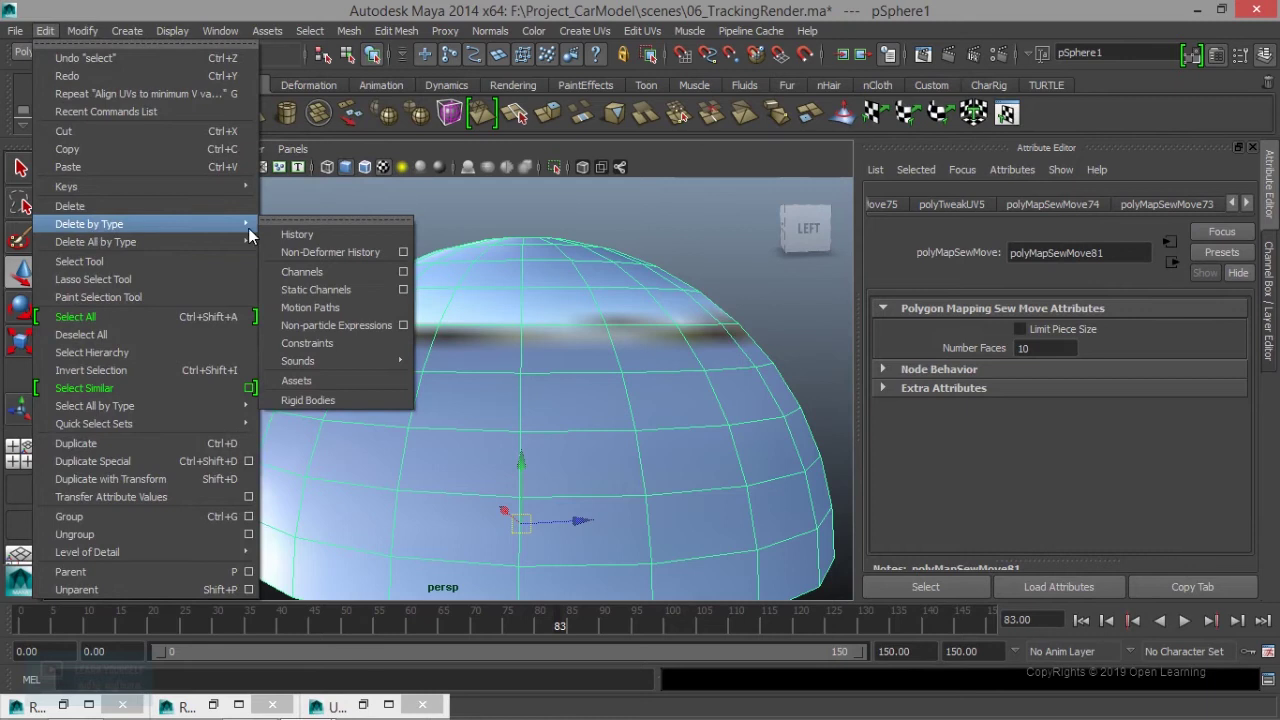
pyautogui.click(324, 238)
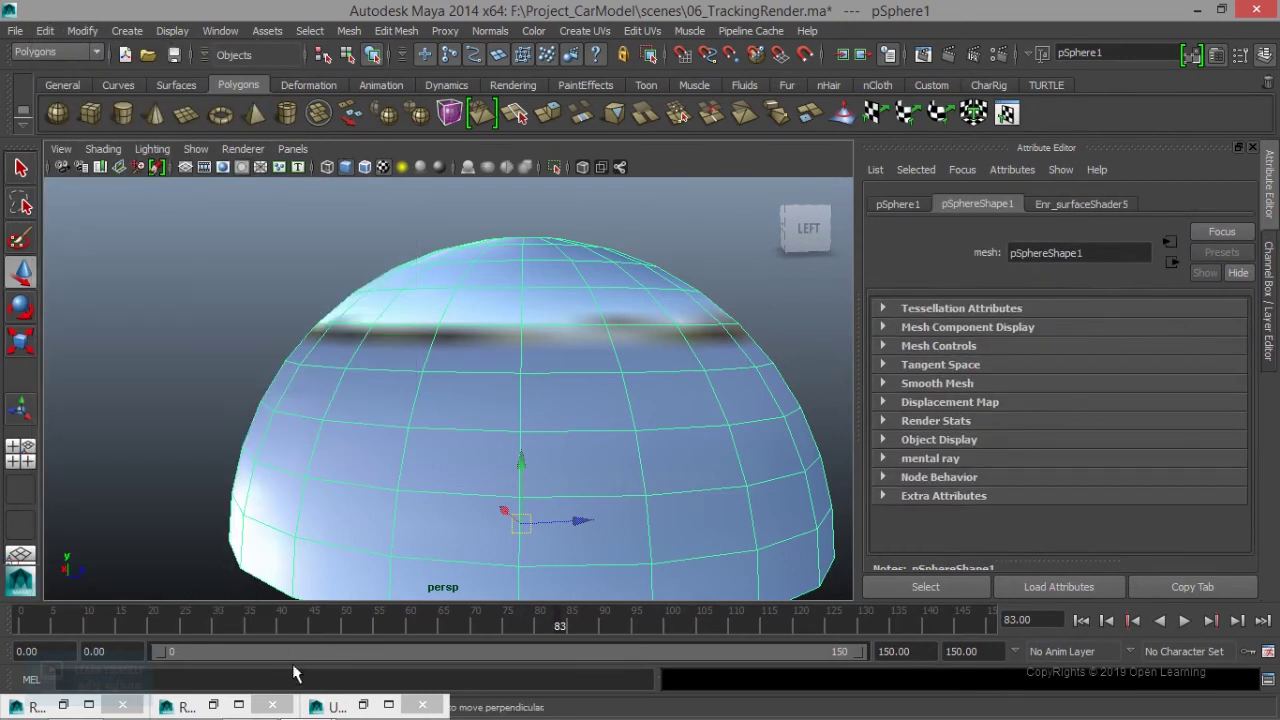
pyautogui.click(363, 705)
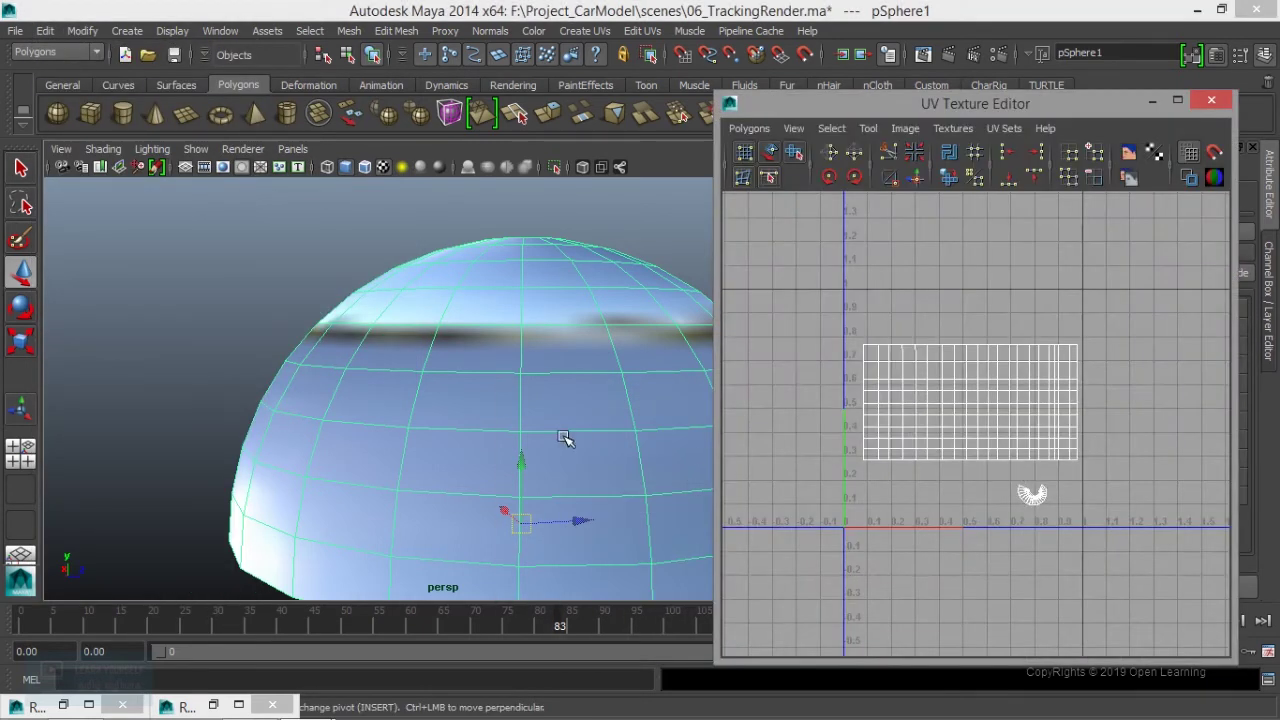
# - Show Enr_surfaceShader5's file11 texture (CGAxis_HDRI_Maps_02_09.jpg), save the scene, and orbit the dome
pyautogui.click(1152, 100)
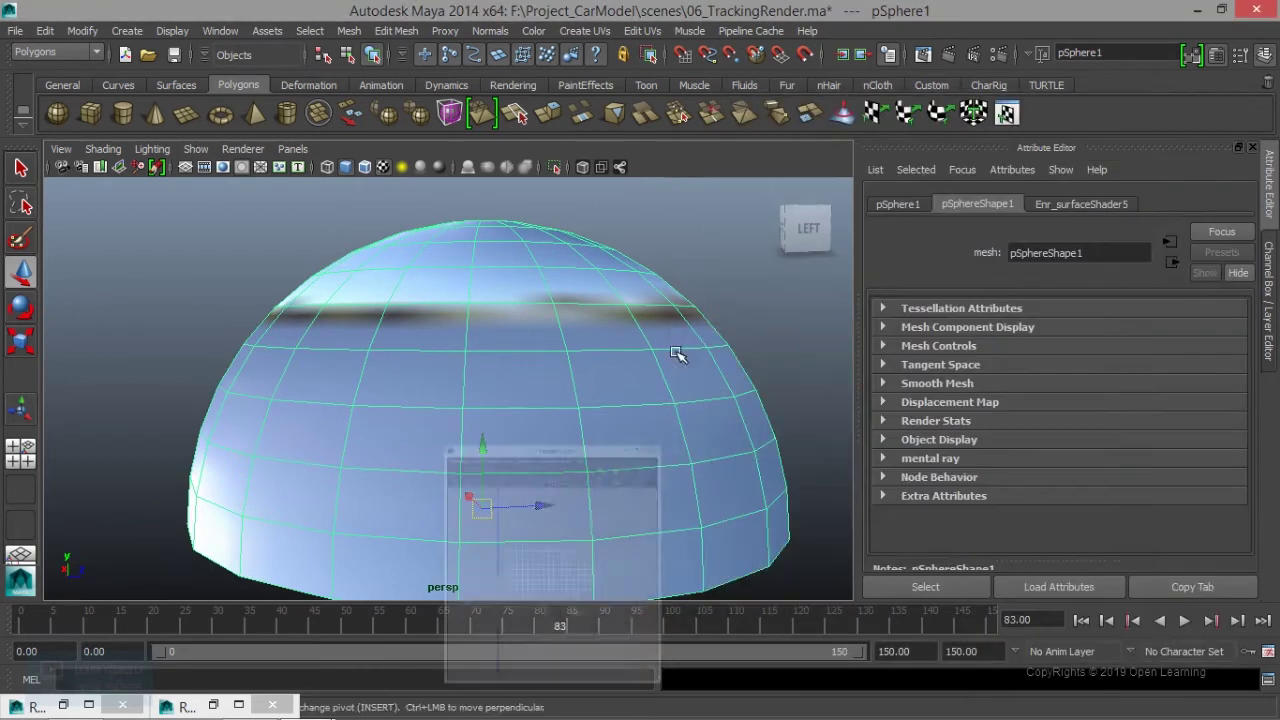
pyautogui.click(1081, 204)
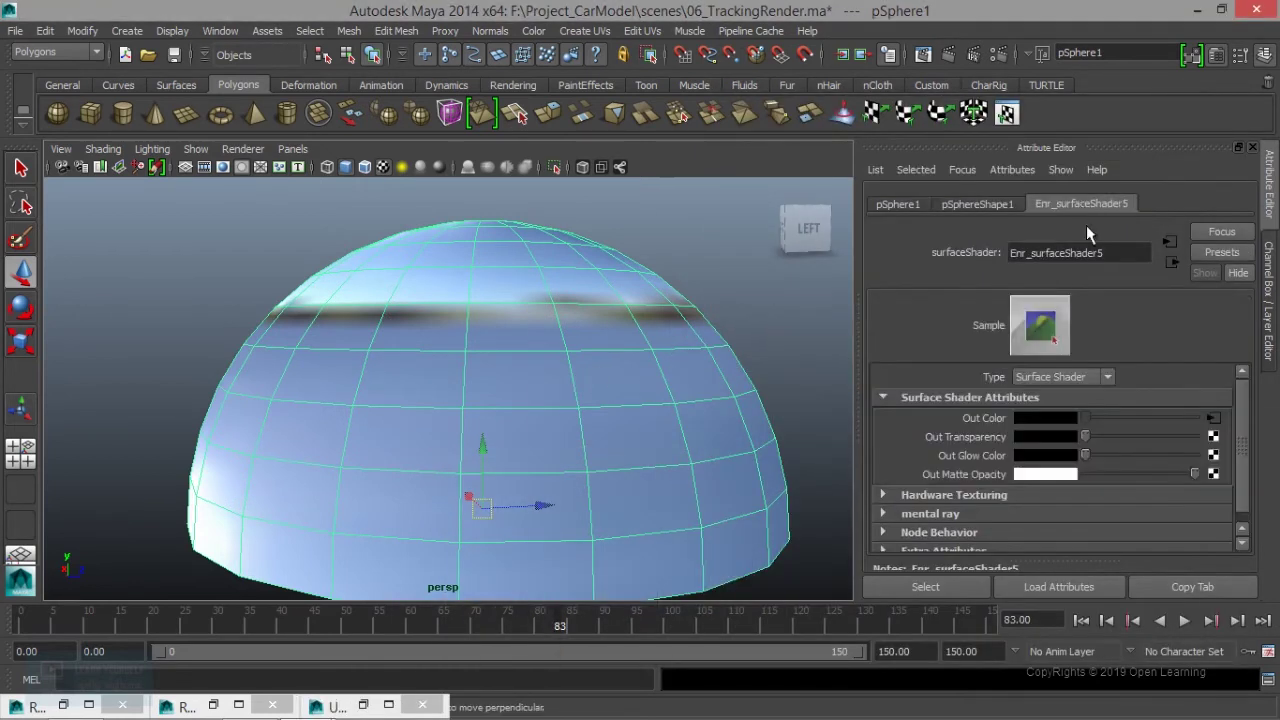
pyautogui.click(1213, 420)
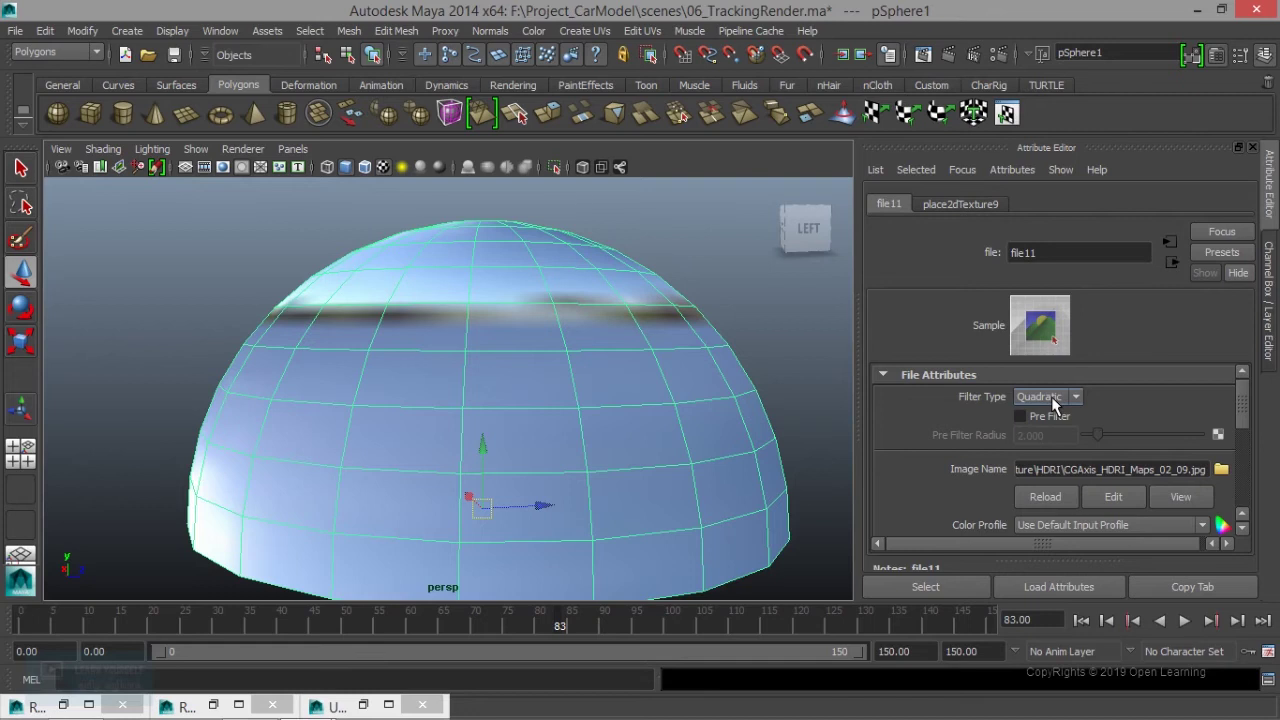
pyautogui.moveTo(500, 463)
pyautogui.keyDown('alt'); pyautogui.mouseDown()
pyautogui.moveTo(477, 400)
pyautogui.moveTo(545, 453)
pyautogui.mouseUp(); pyautogui.keyUp('alt')
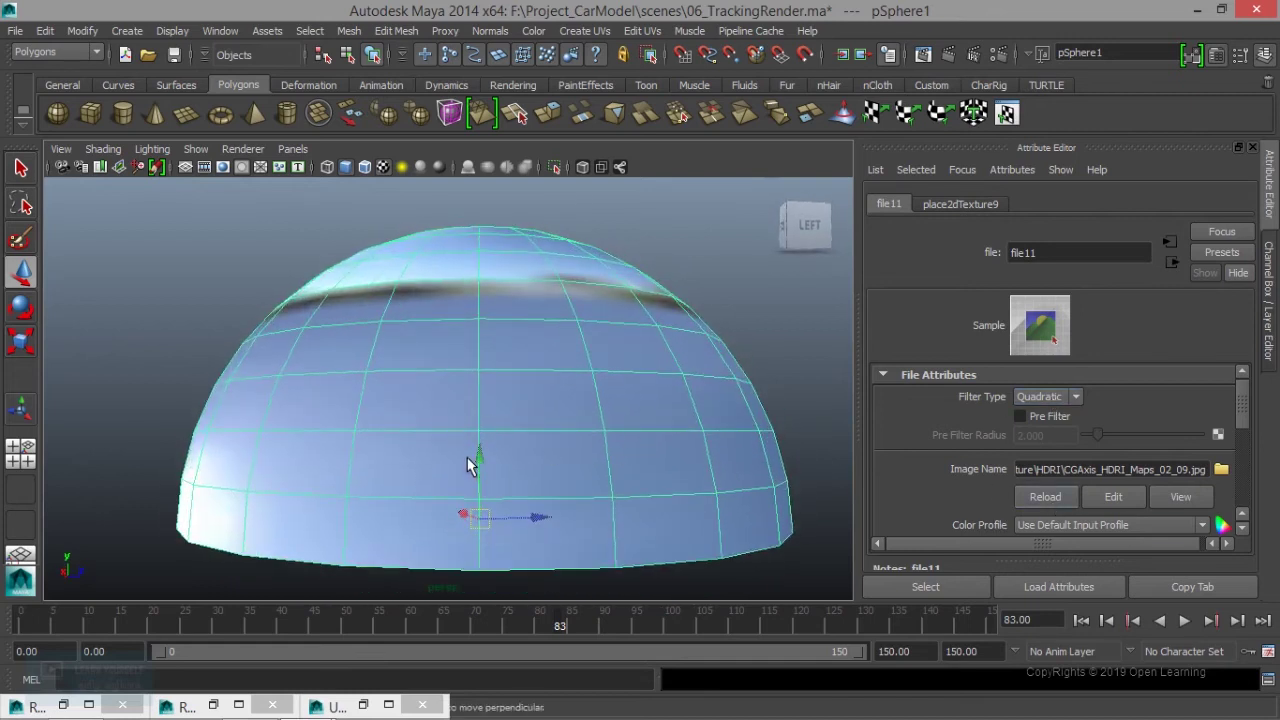
pyautogui.hotkey('ctrl', 's')
pyautogui.keyDown('alt'); pyautogui.moveTo(471, 456); pyautogui.dragTo(614, 347); pyautogui.keyUp('alt')
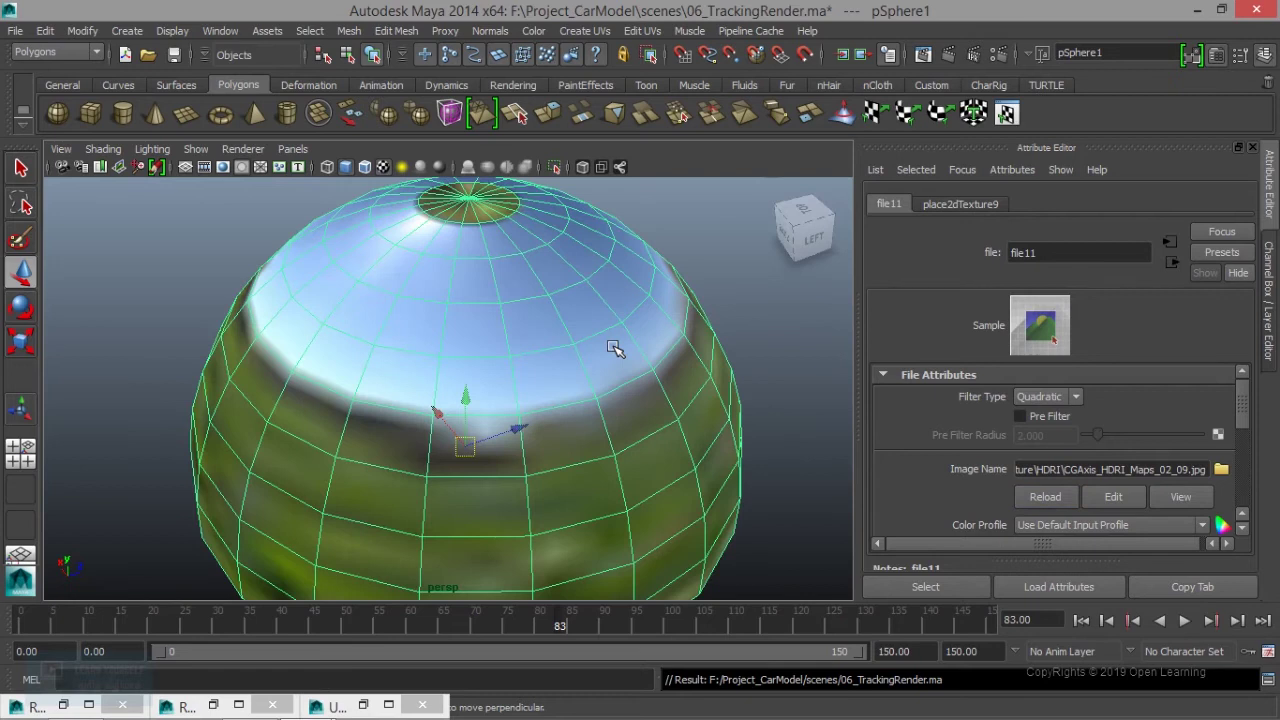
pyautogui.moveTo(519, 482)
pyautogui.keyDown('alt'); pyautogui.mouseDown()
pyautogui.moveTo(534, 423)
pyautogui.moveTo(563, 411)
pyautogui.moveTo(413, 466)
pyautogui.moveTo(437, 491)
pyautogui.moveTo(440, 356)
pyautogui.mouseUp(); pyautogui.keyUp('alt')
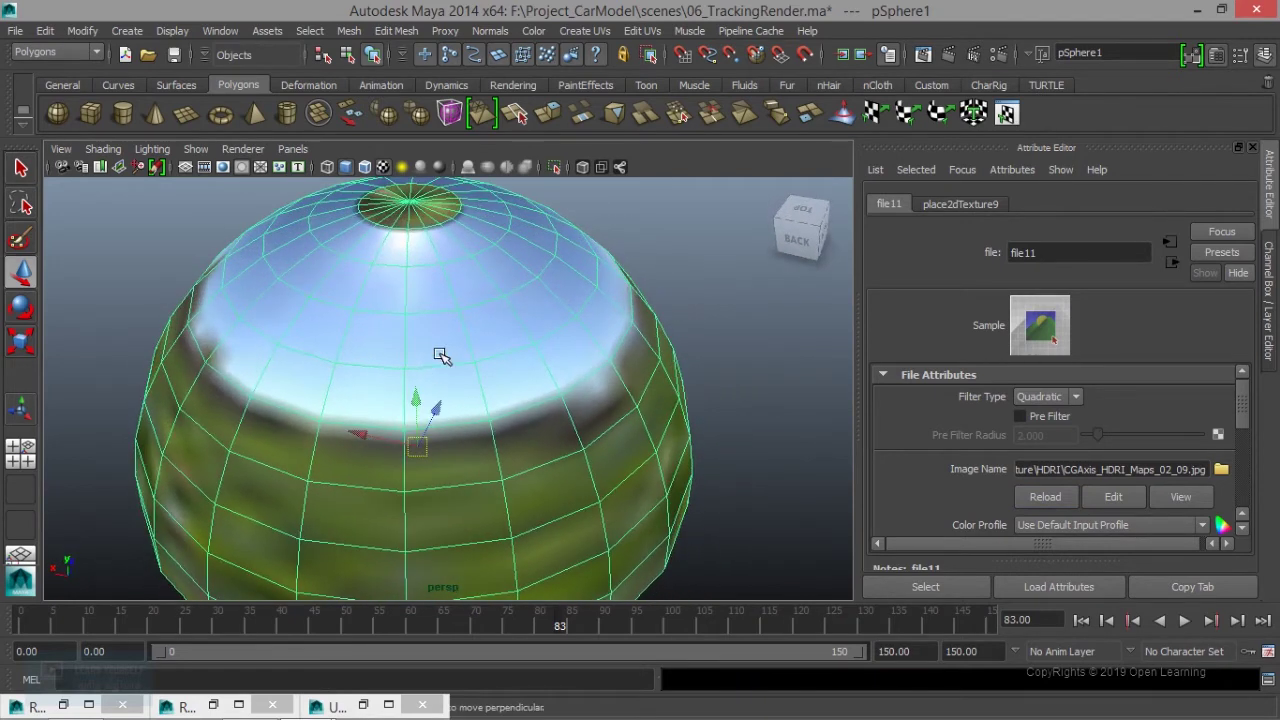
# - Restore the UV editor, select the dome's entire UV shell and raise it in V in small nudges
pyautogui.doubleClick(367, 700)
pyautogui.moveTo(810, 313); pyautogui.dragTo(832, 331)
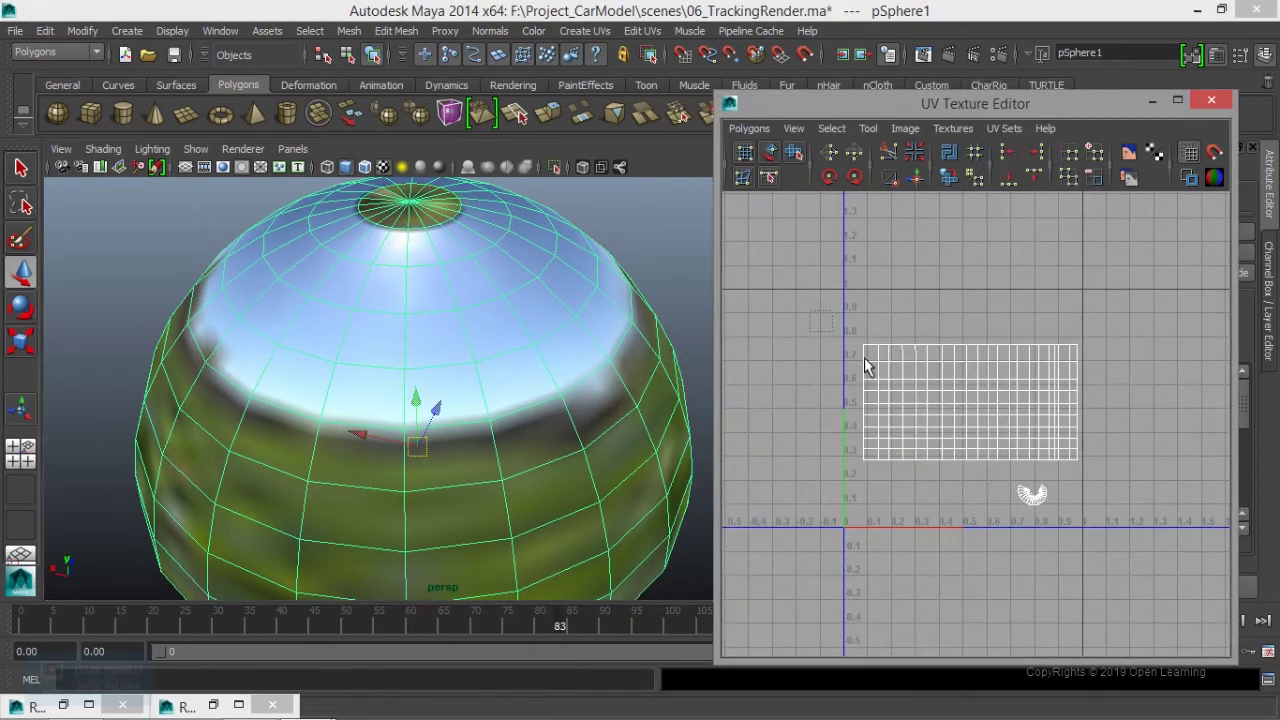
pyautogui.moveTo(1010, 400); pyautogui.dragTo(1062, 390, button='right')
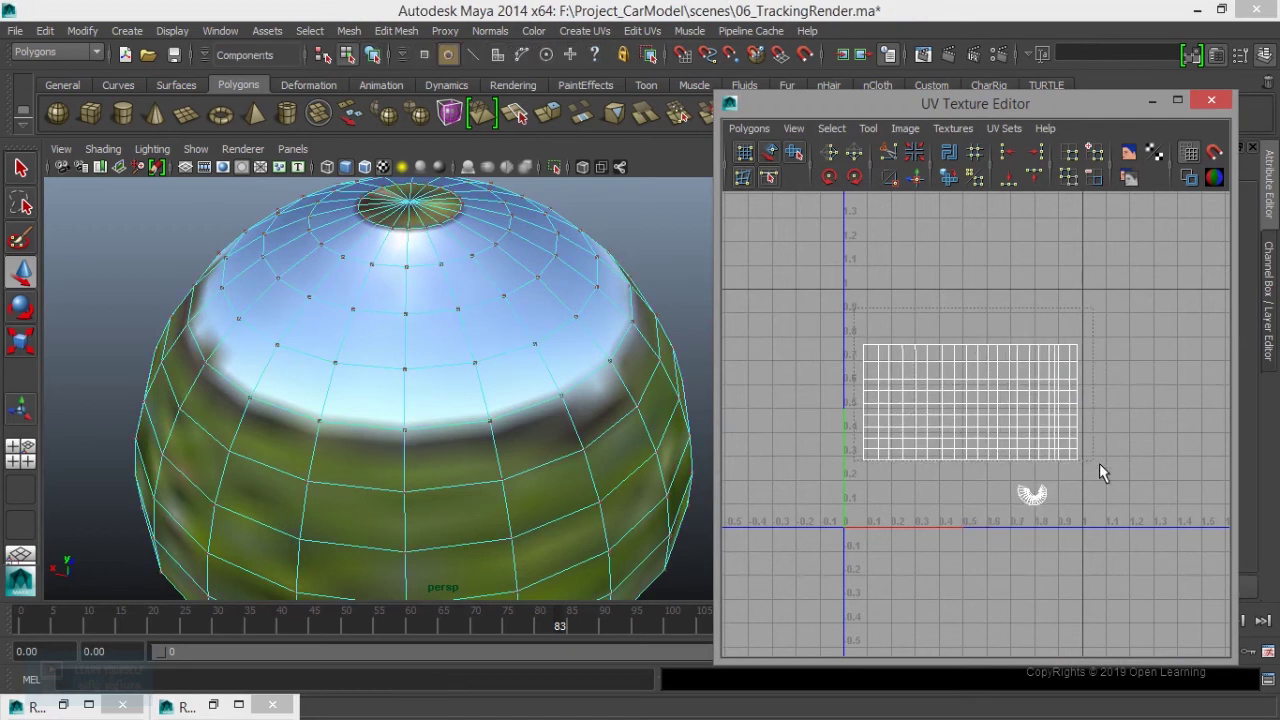
pyautogui.moveTo(1099, 463); pyautogui.dragTo(1072, 450)
pyautogui.moveTo(971, 312); pyautogui.dragTo(967, 300)
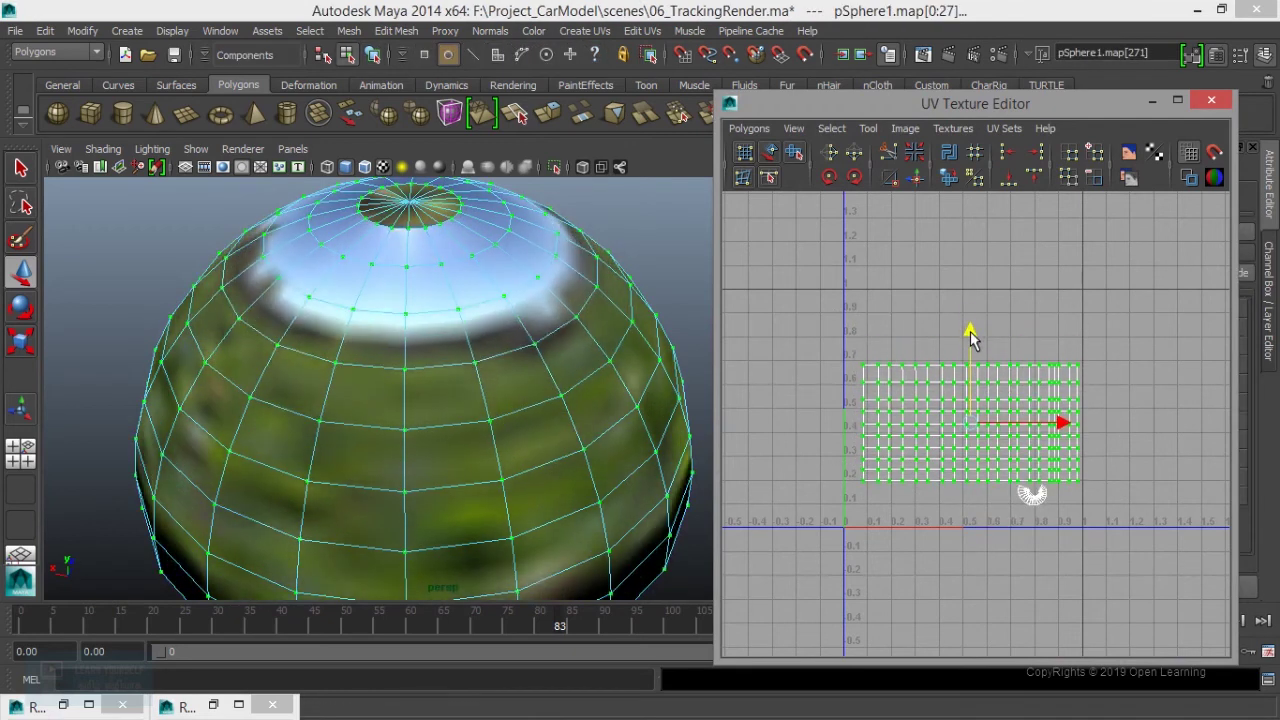
pyautogui.moveTo(967, 300); pyautogui.dragTo(968, 289)
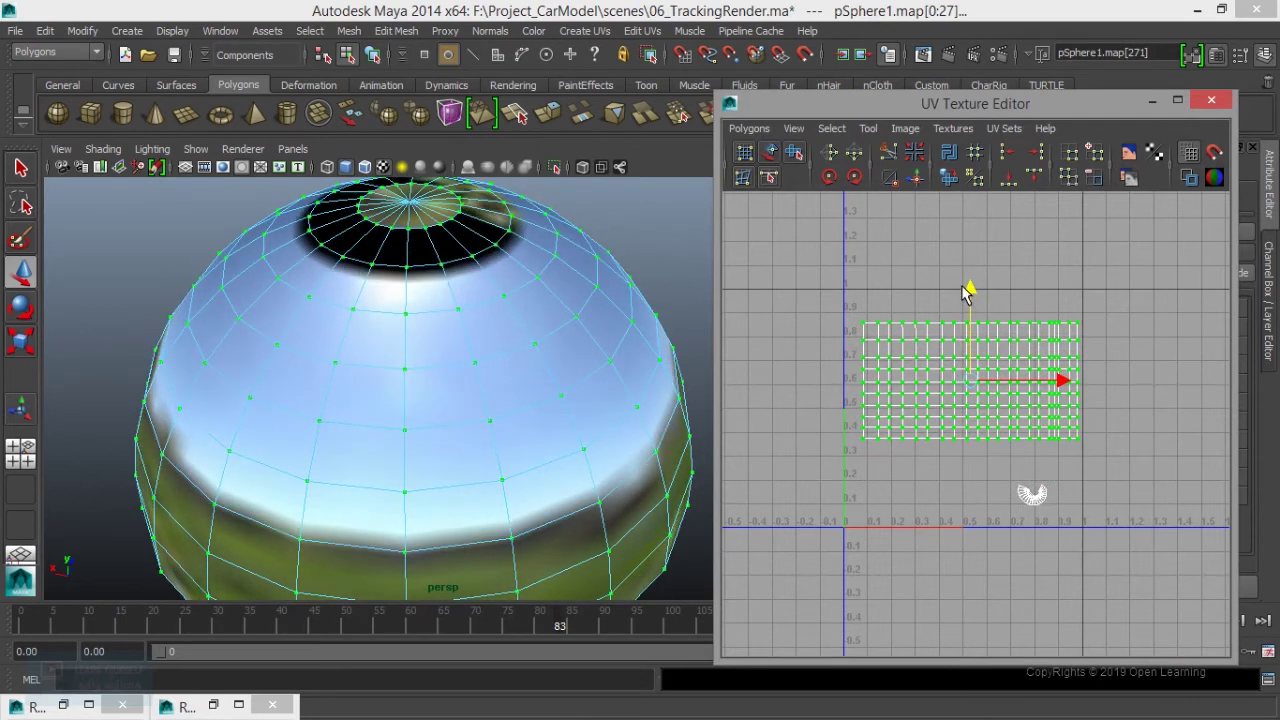
pyautogui.keyDown('alt'); pyautogui.moveTo(443, 451); pyautogui.dragTo(451, 383); pyautogui.keyUp('alt')
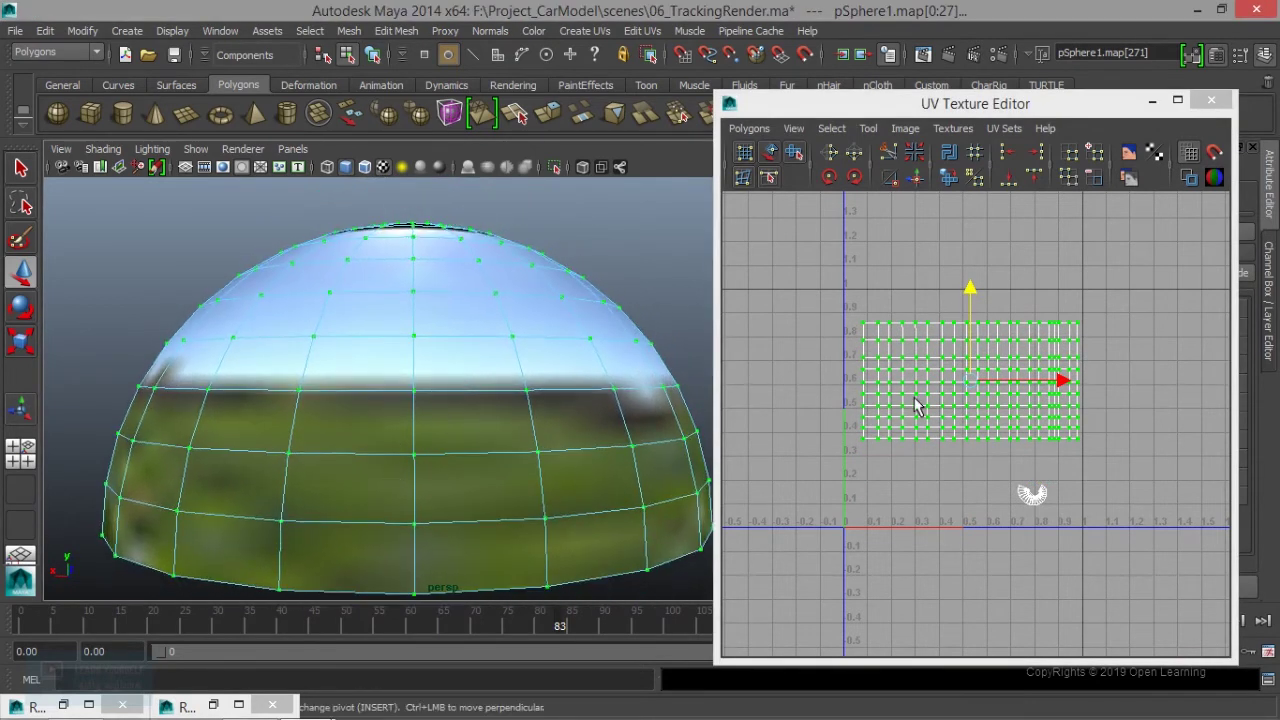
pyautogui.moveTo(971, 292); pyautogui.dragTo(968, 280)
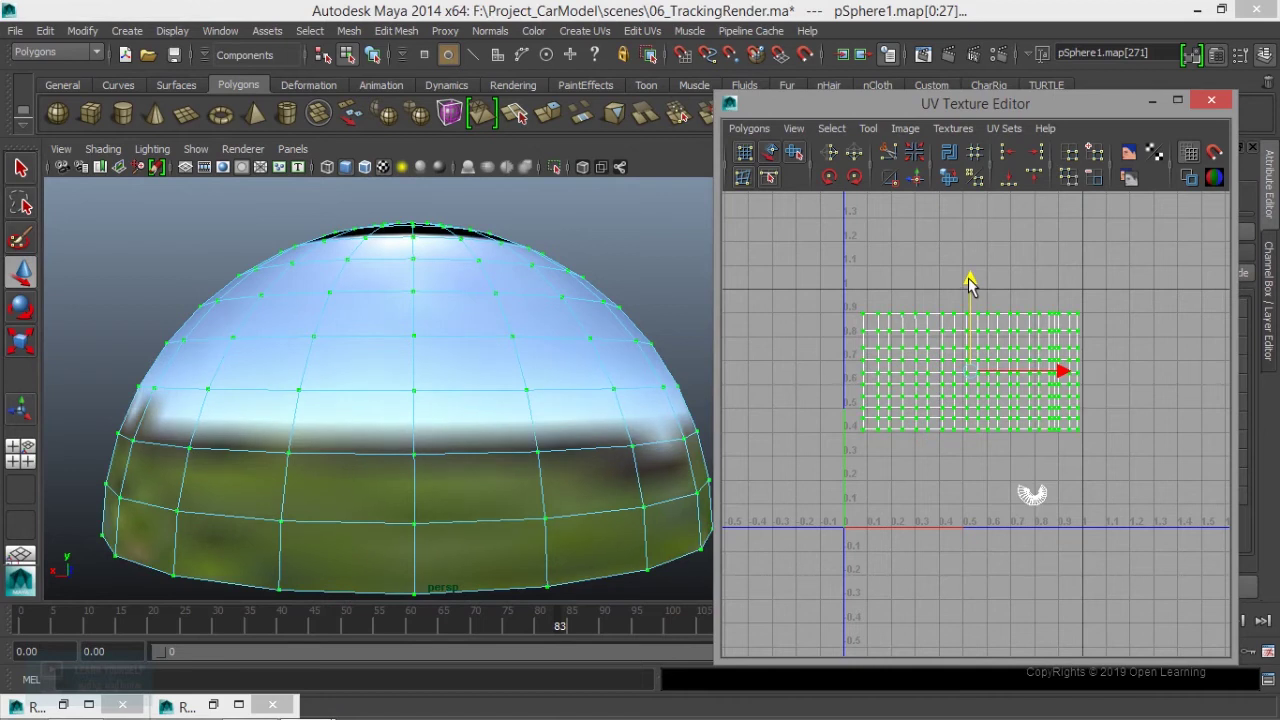
pyautogui.moveTo(970, 284); pyautogui.dragTo(970, 279)
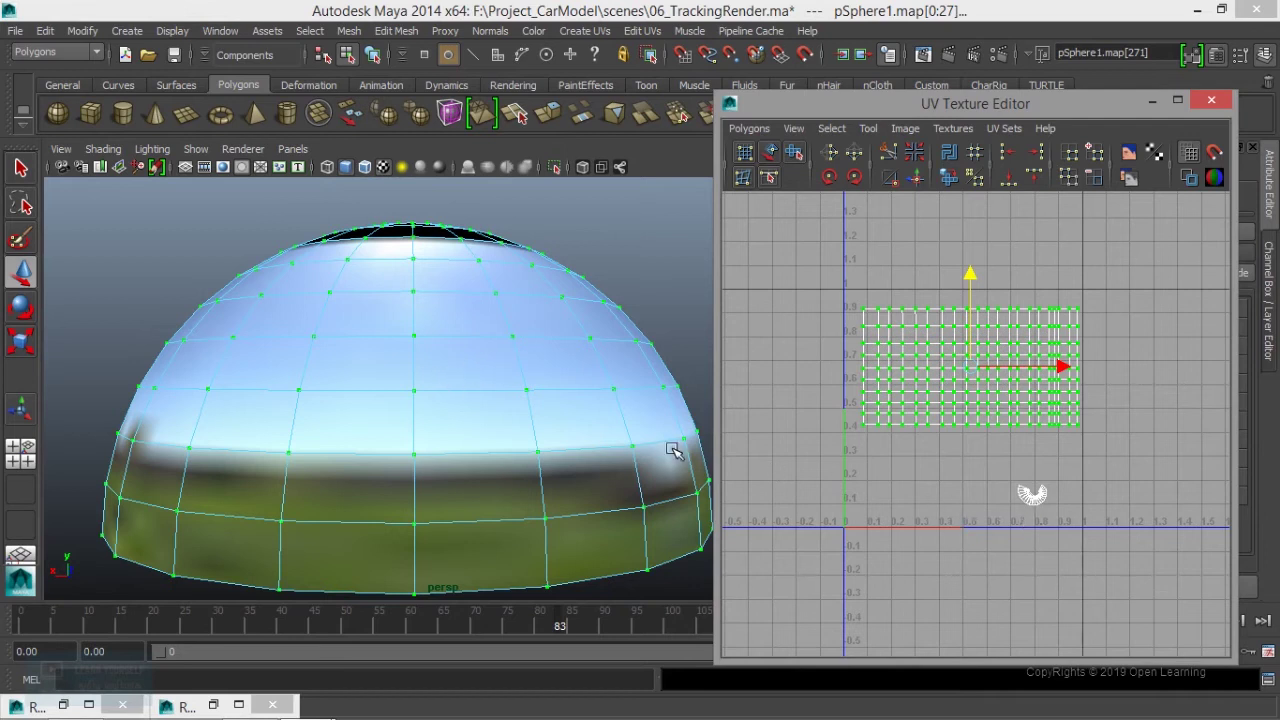
pyautogui.keyDown('alt'); pyautogui.moveTo(497, 403); pyautogui.dragTo(487, 412); pyautogui.keyUp('alt')
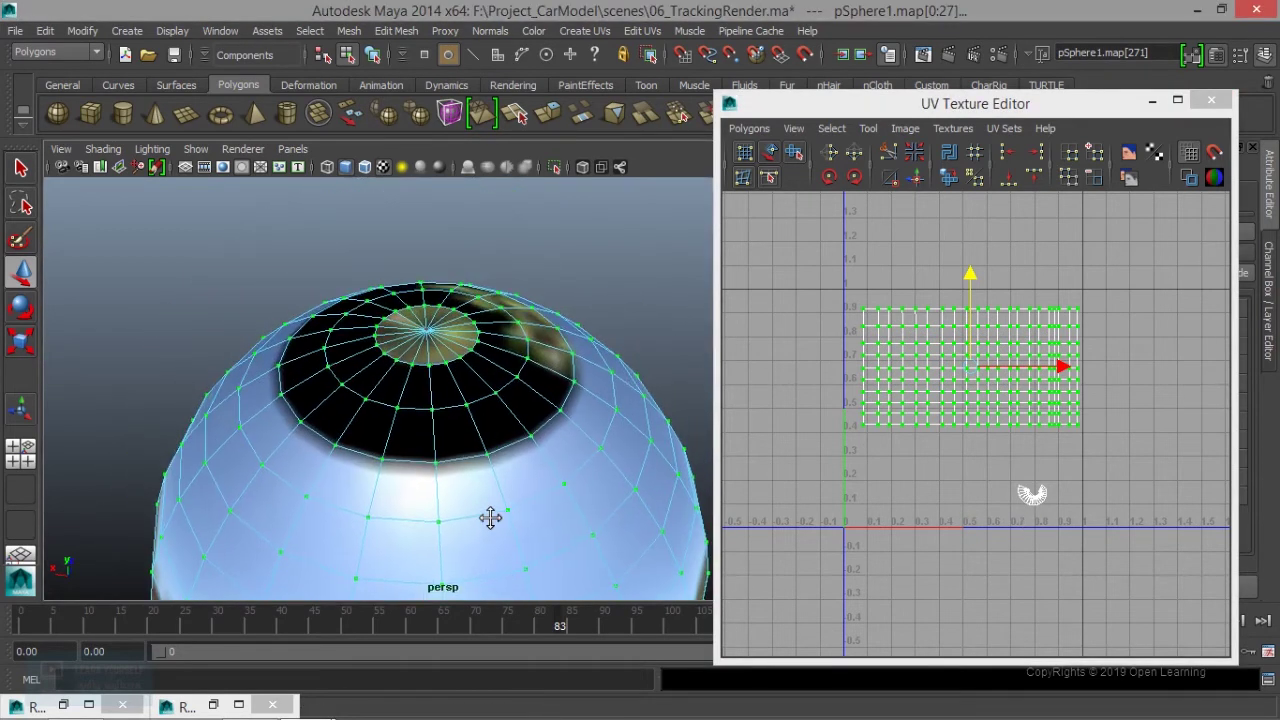
# - Select the pole UVs, scale the fan smaller and move it toward the texture area
pyautogui.moveTo(1030, 490); pyautogui.dragTo(1076, 545)
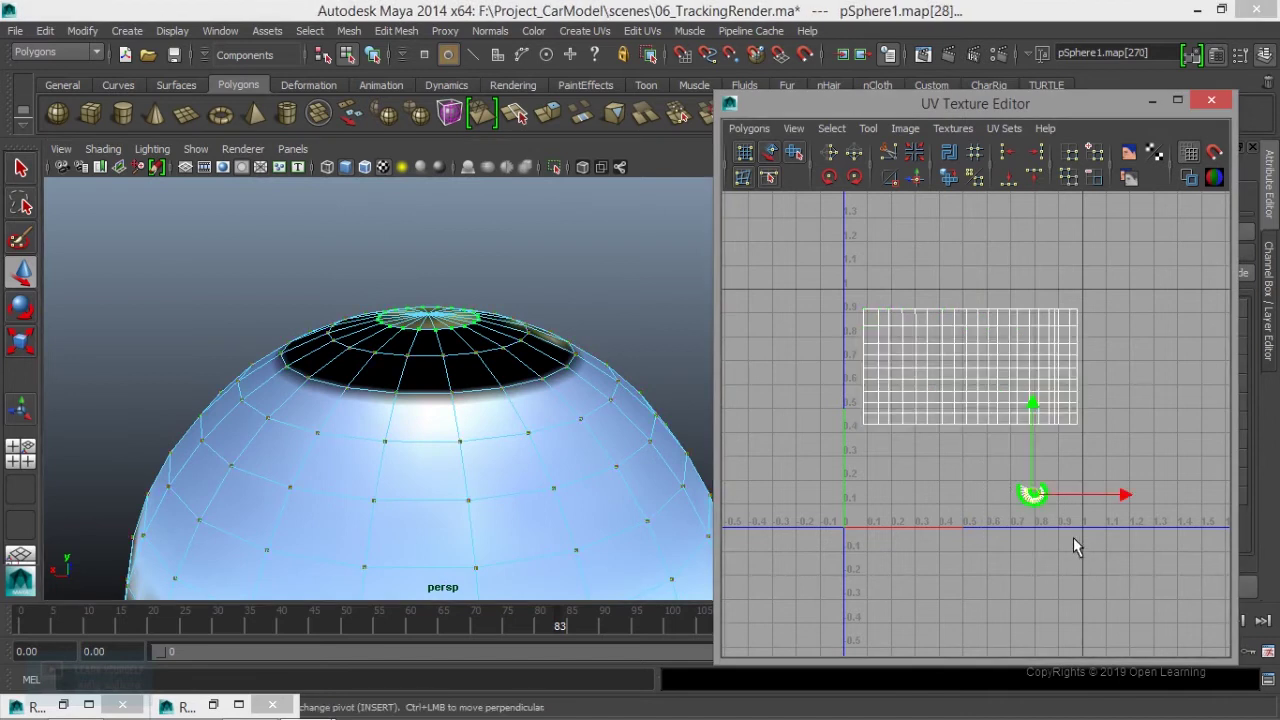
pyautogui.press('r')
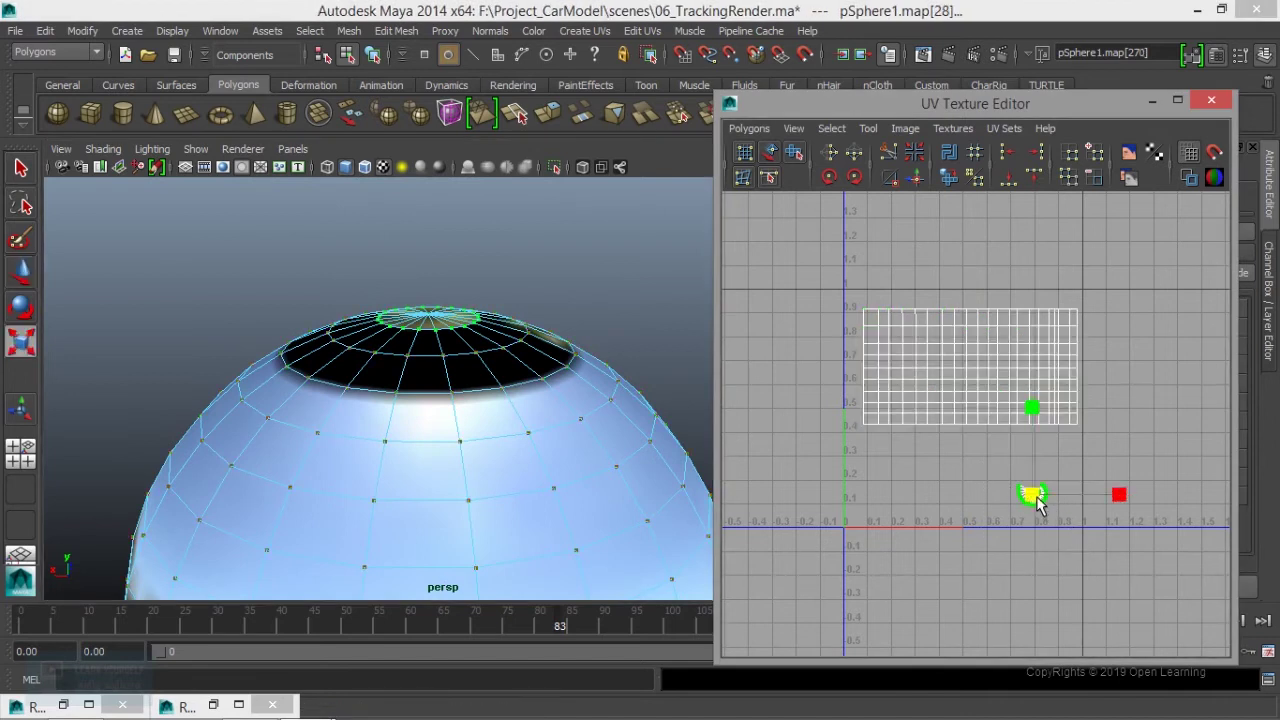
pyautogui.moveTo(1037, 505); pyautogui.dragTo(1042, 373)
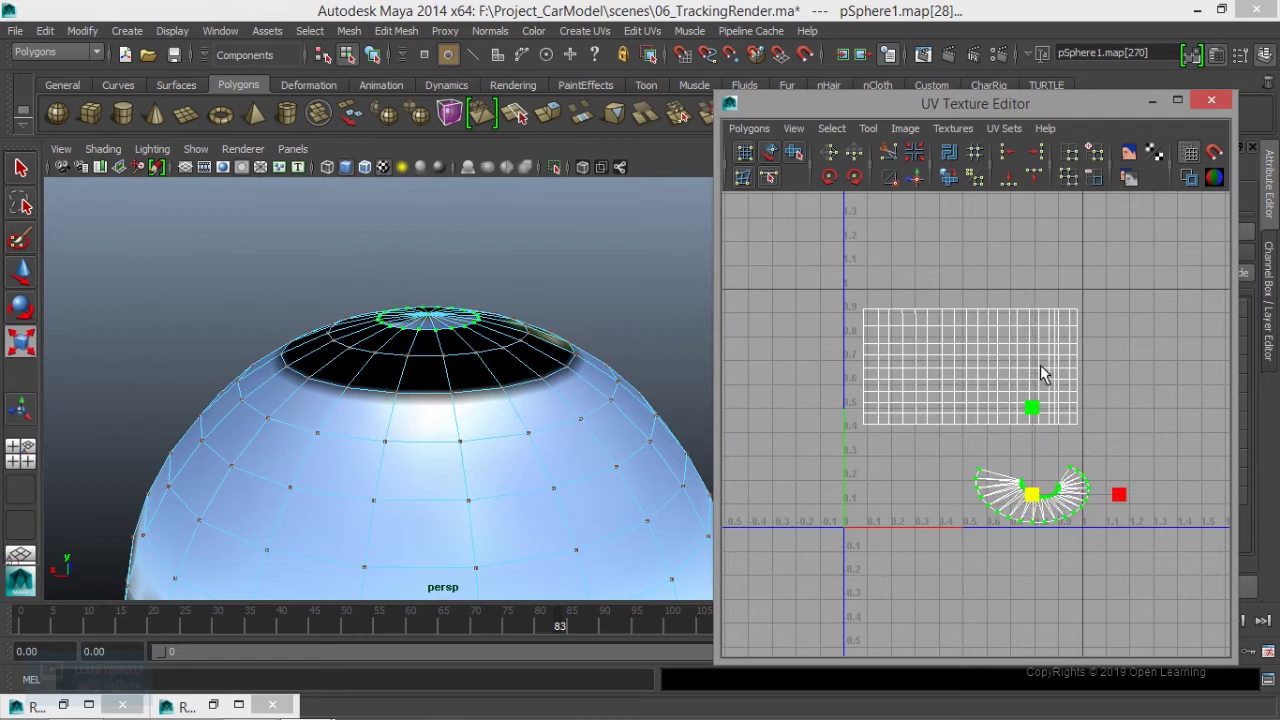
pyautogui.moveTo(1035, 415); pyautogui.dragTo(1030, 325)
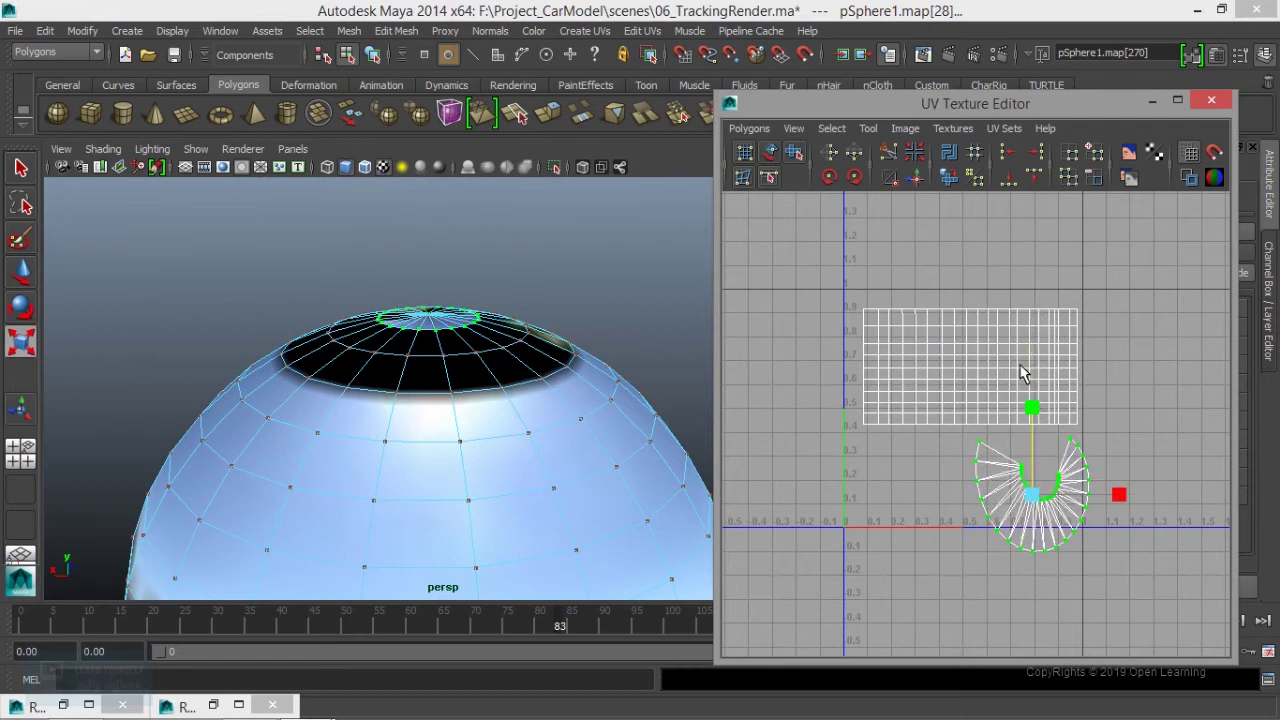
pyautogui.press('w')
pyautogui.moveTo(1018, 405); pyautogui.dragTo(981, 358)
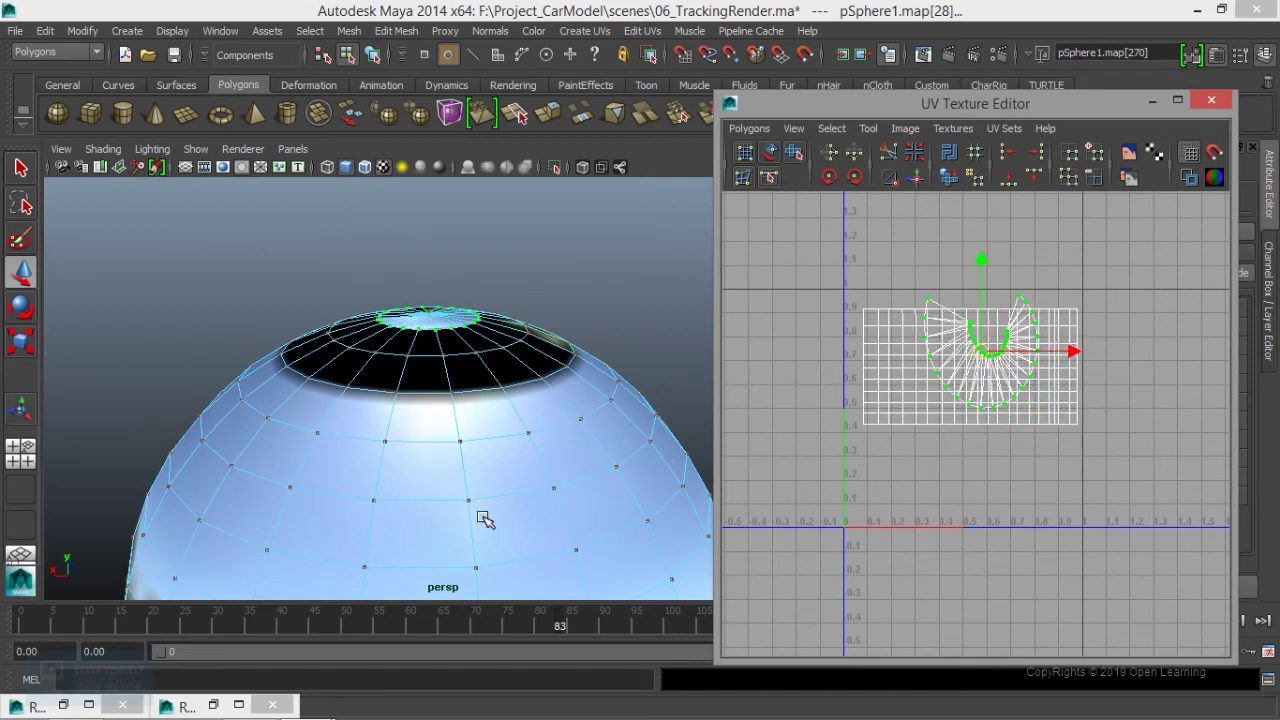
# - Inspect the dome's top opening, then undo the pole fan's move with Ctrl+Z
pyautogui.moveTo(237, 529)
pyautogui.keyDown('alt'); pyautogui.mouseDown()
pyautogui.moveTo(251, 537)
pyautogui.moveTo(250, 418)
pyautogui.mouseUp(); pyautogui.keyUp('alt')
pyautogui.keyDown('alt'); pyautogui.moveTo(250, 418); pyautogui.dragTo(474, 540, button='right'); pyautogui.keyUp('alt')
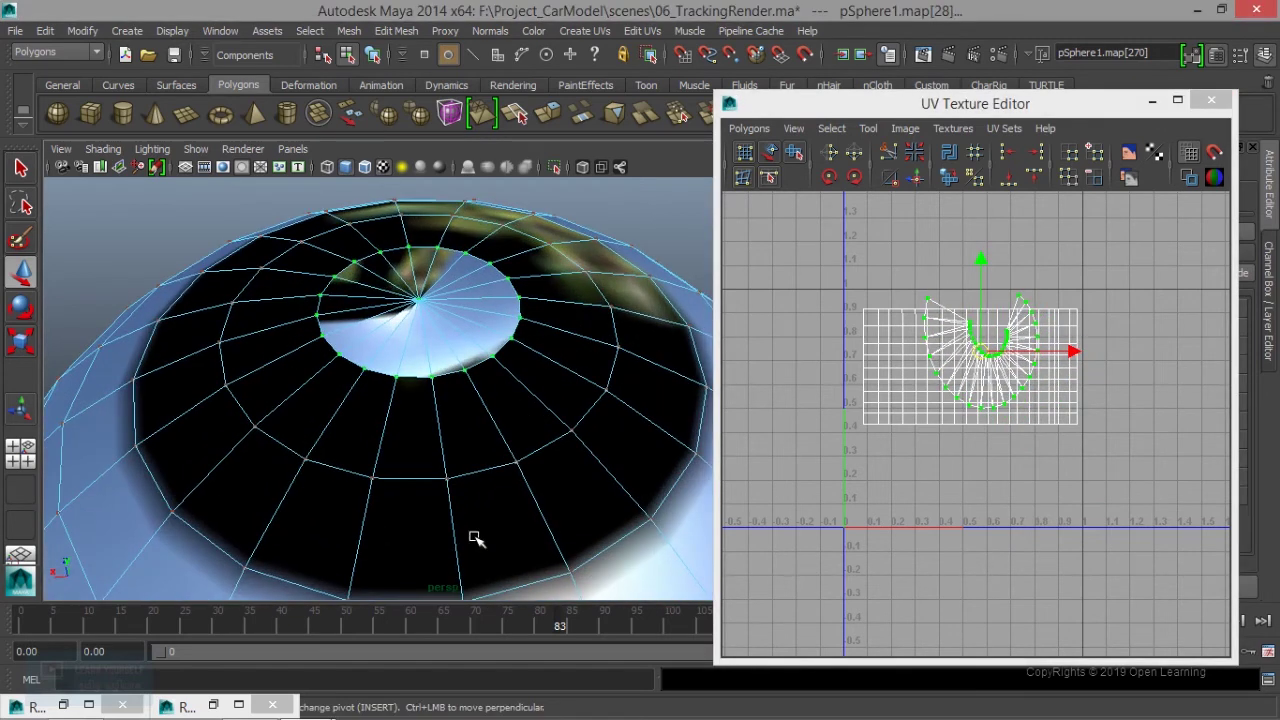
pyautogui.keyDown('alt'); pyautogui.moveTo(474, 540); pyautogui.dragTo(466, 471); pyautogui.keyUp('alt')
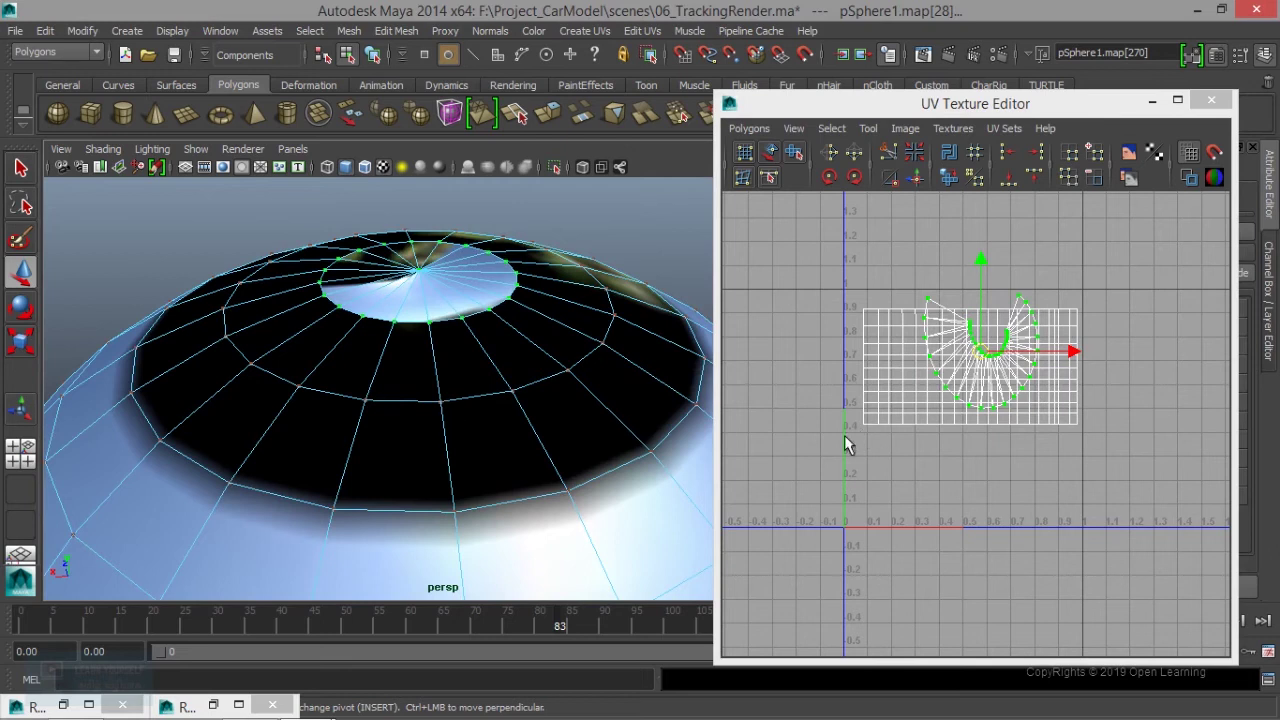
pyautogui.moveTo(1106, 458); pyautogui.dragTo(1106, 458)
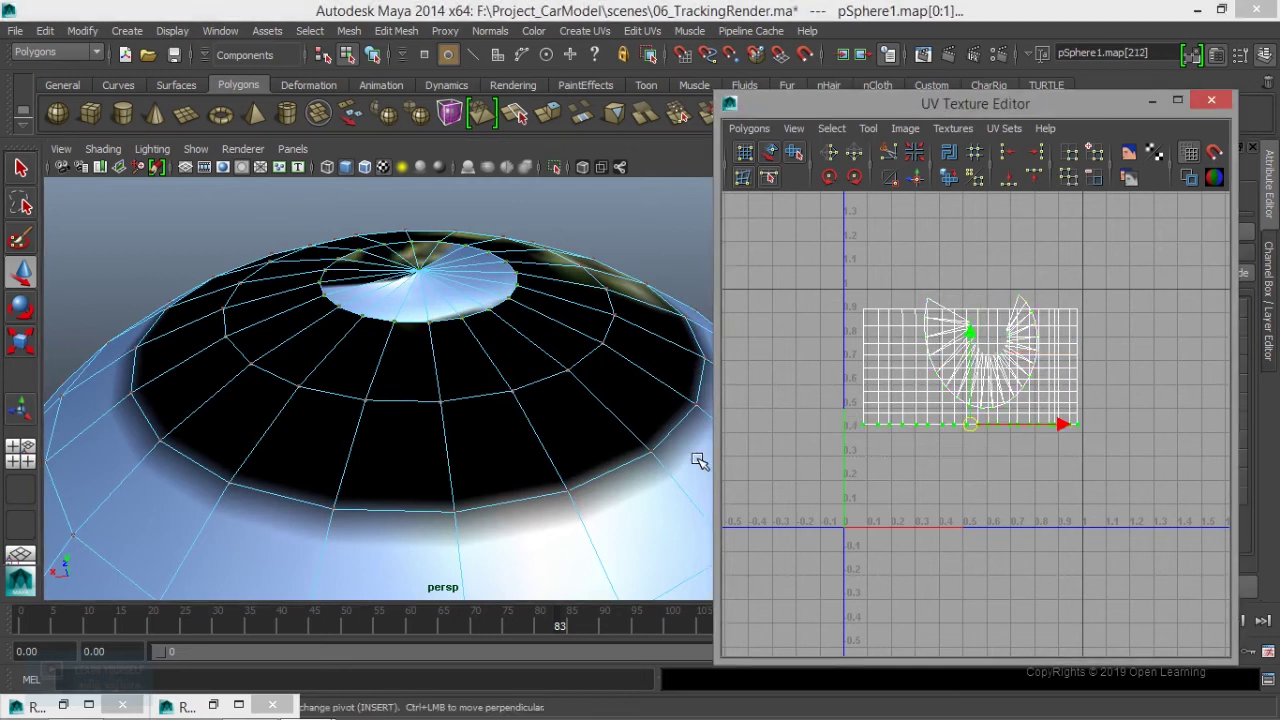
pyautogui.click(334, 509)
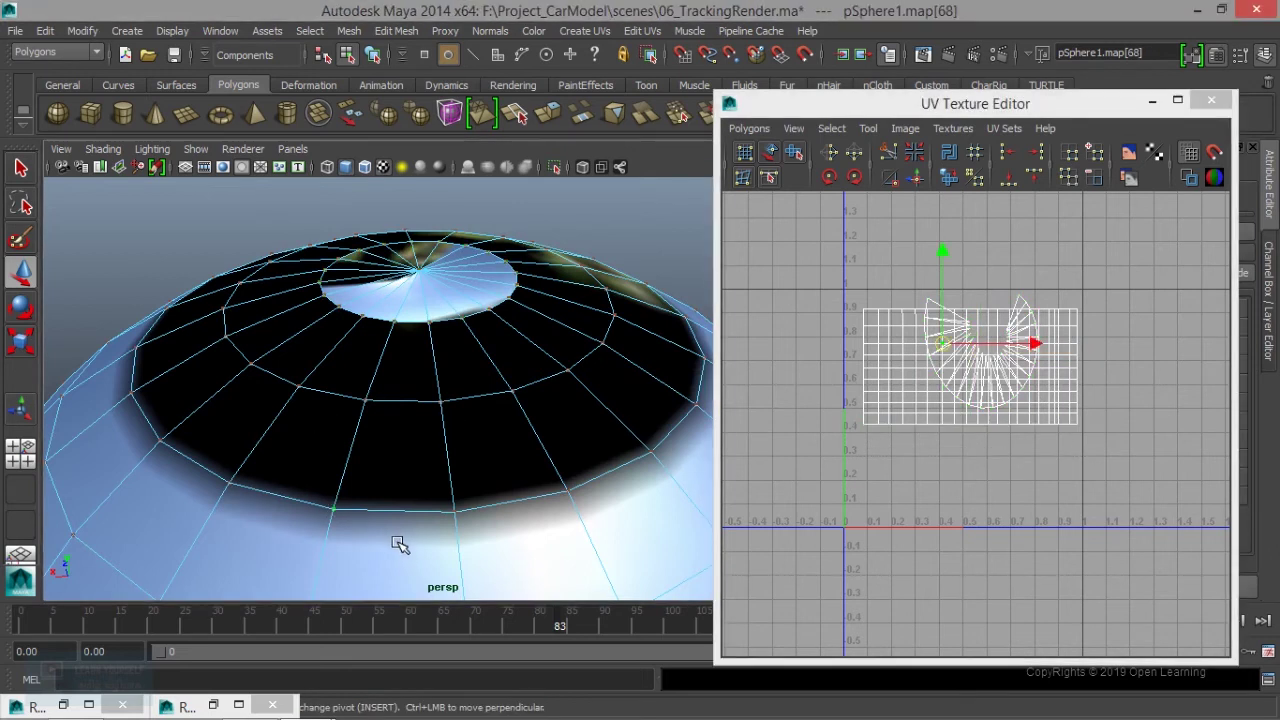
pyautogui.scroll(2, 936, 437)
pyautogui.scroll(1, 936, 437)
pyautogui.scroll(1, 936, 437)
pyautogui.scroll(1, 936, 437)
pyautogui.hotkey('ctrl', '>')
pyautogui.press('Right')
pyautogui.scroll(-4, 935, 446)
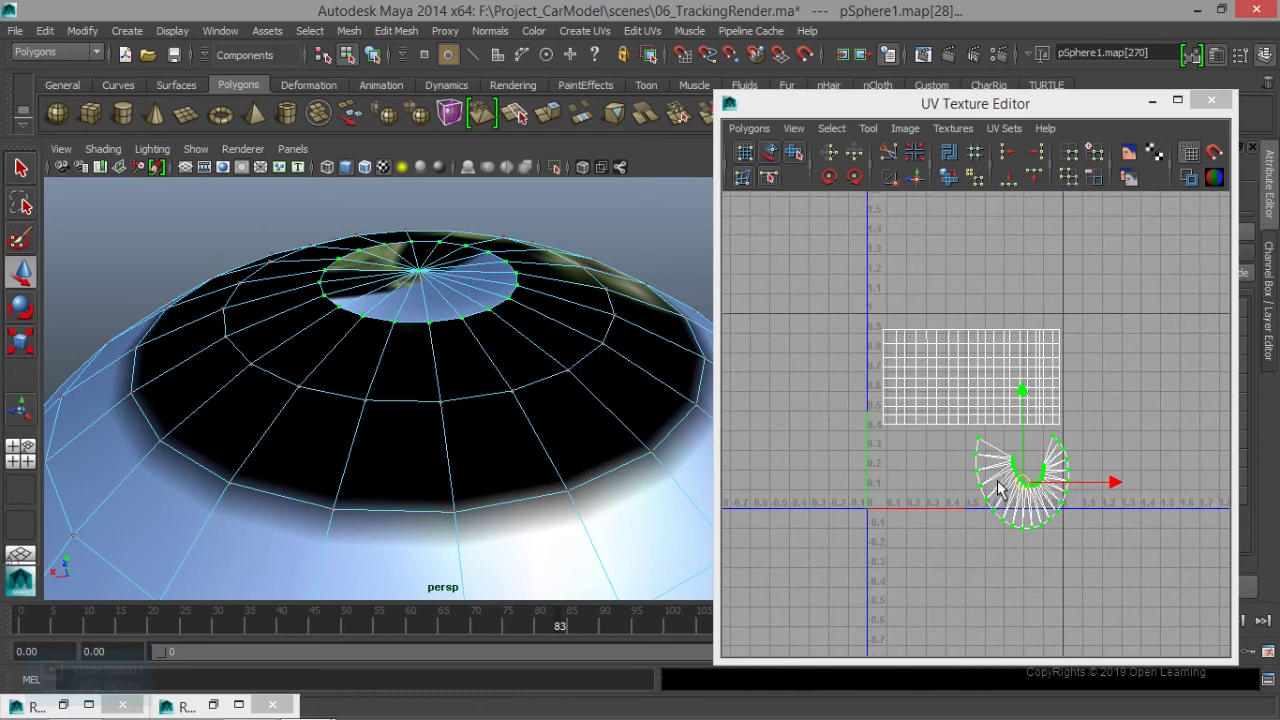
# - Unfold the pole UV fan and bring the whole texture grid into view
pyautogui.keyDown('alt'); pyautogui.moveTo(1050, 503); pyautogui.dragTo(993, 460, button='middle'); pyautogui.keyUp('alt')
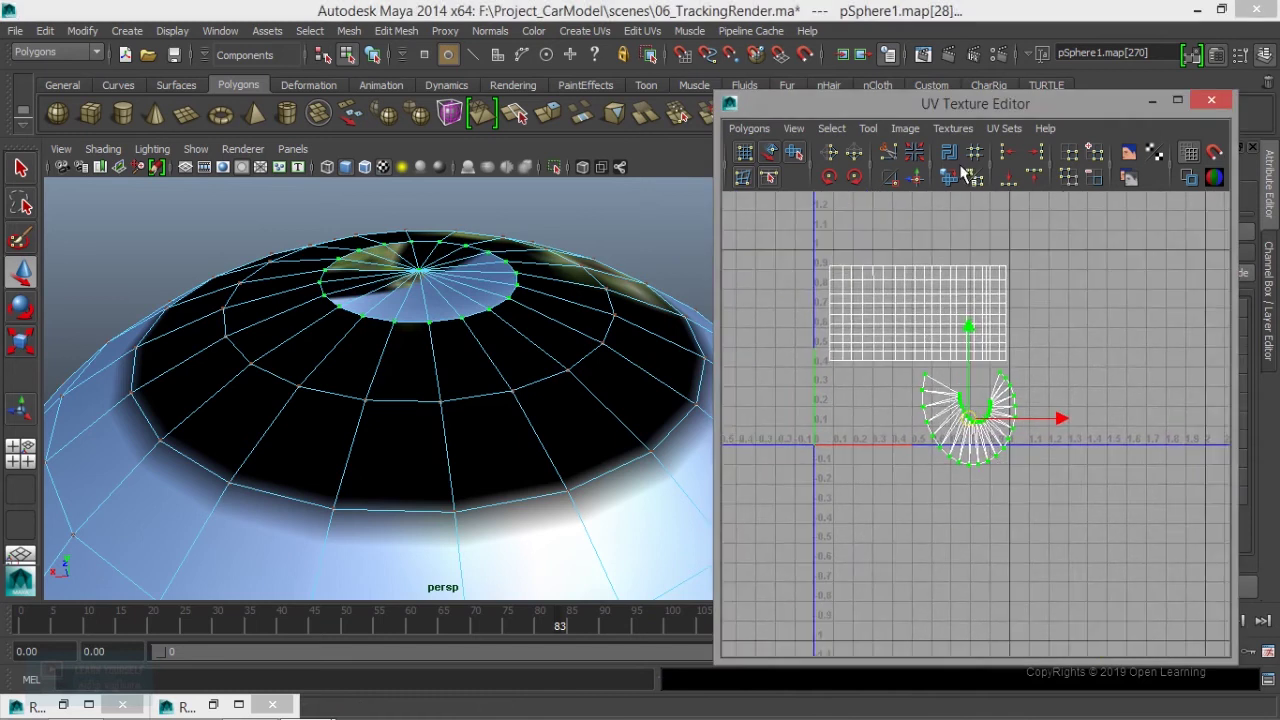
pyautogui.click(948, 178)
pyautogui.scroll(3, 993, 460)
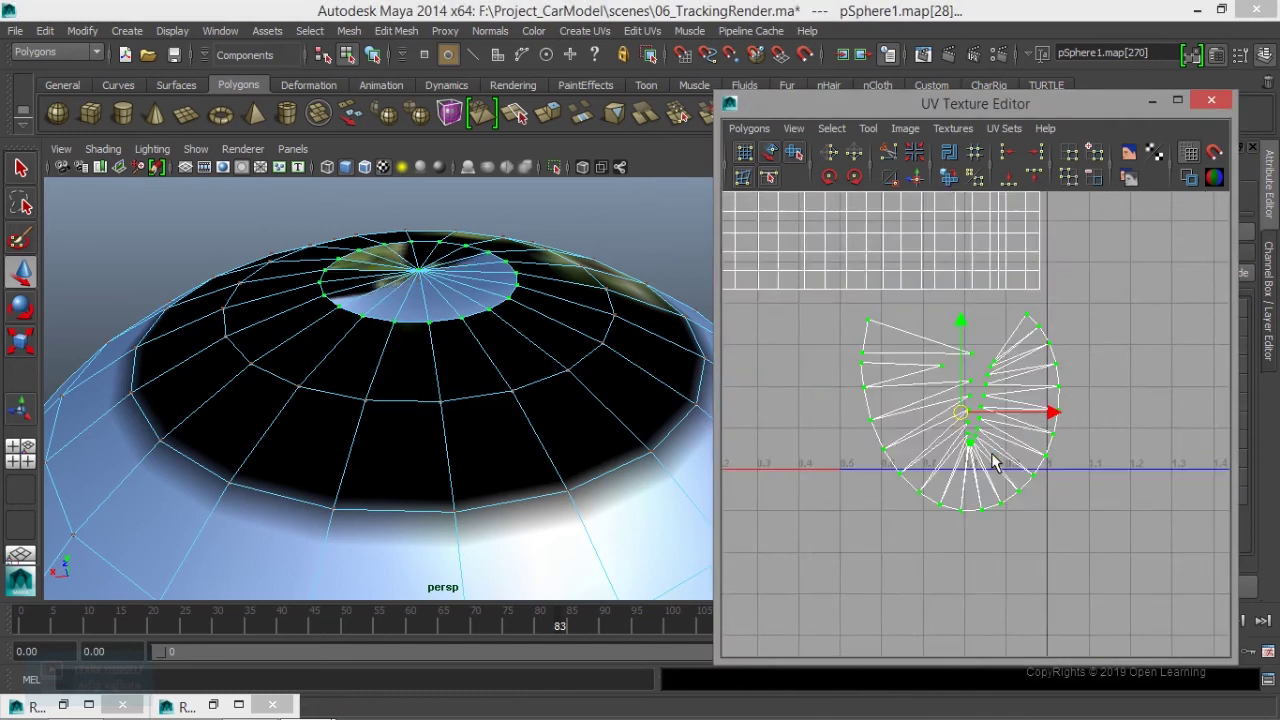
pyautogui.keyDown('alt'); pyautogui.moveTo(949, 333); pyautogui.dragTo(1069, 528, button='middle'); pyautogui.keyUp('alt')
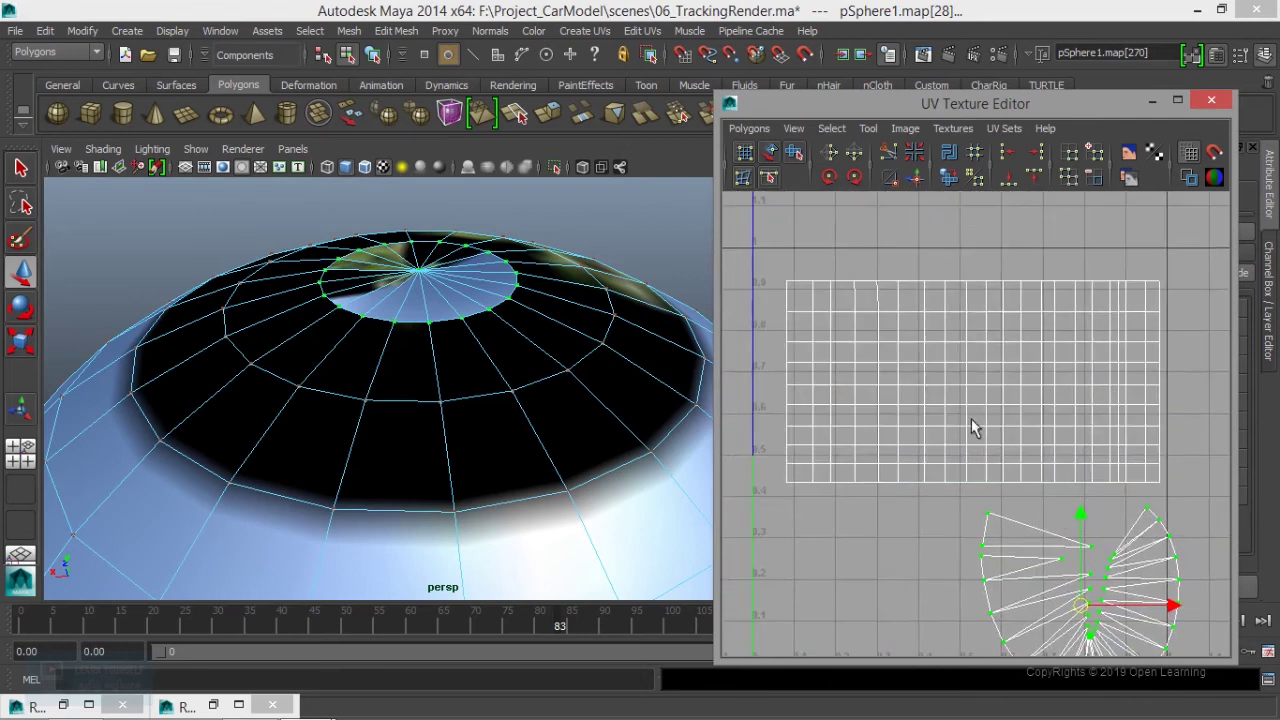
# - Select a middle row of dome UVs and slide it upward
pyautogui.moveTo(763, 270); pyautogui.dragTo(880, 295)
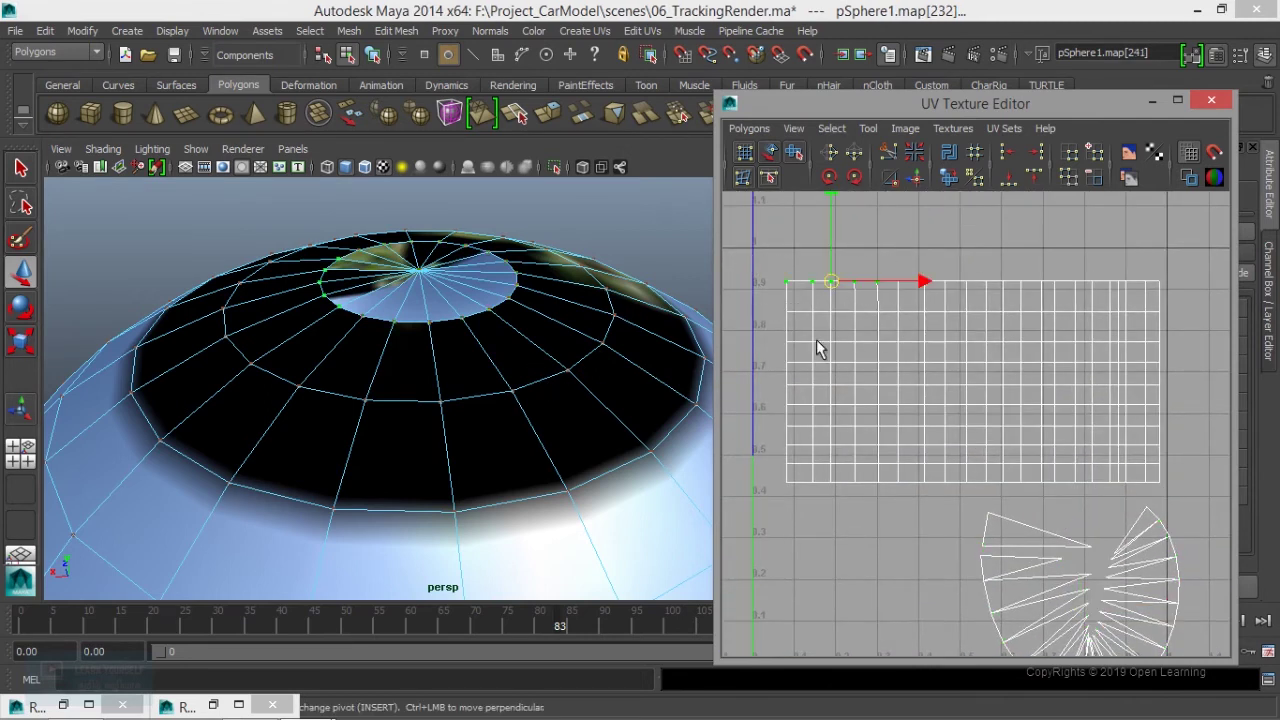
pyautogui.click(333, 508)
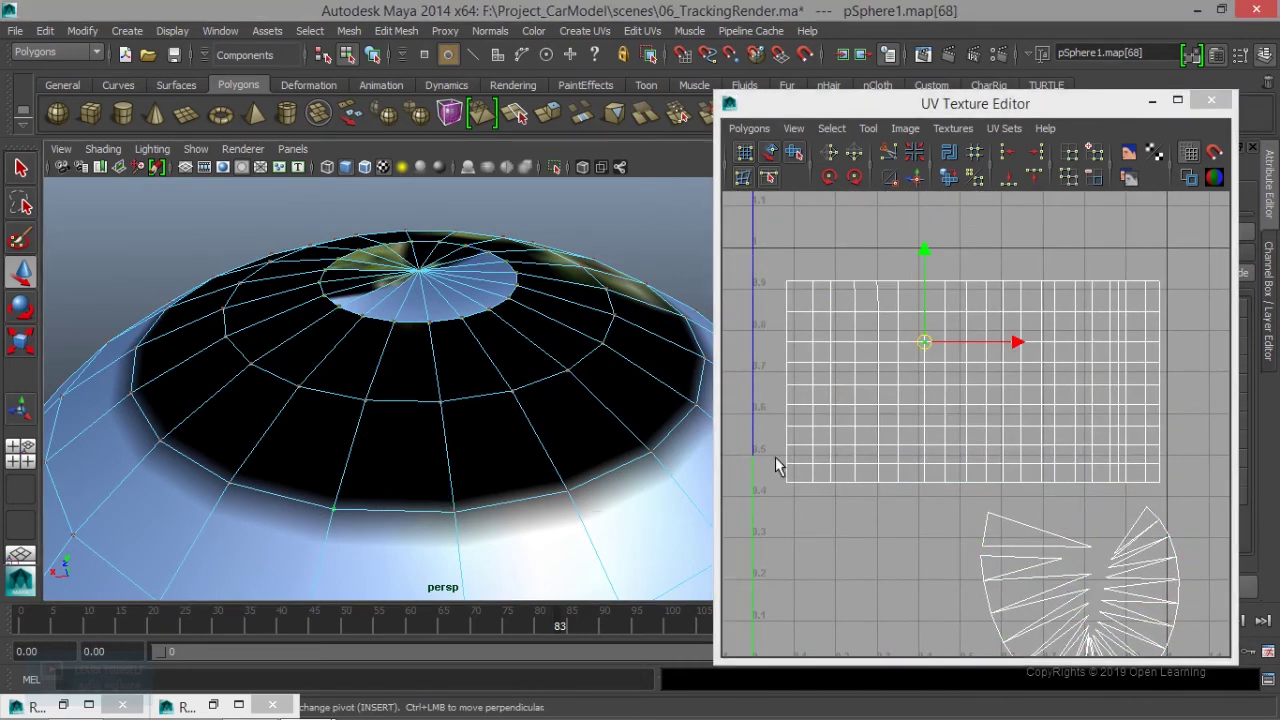
pyautogui.moveTo(776, 332); pyautogui.dragTo(1196, 346)
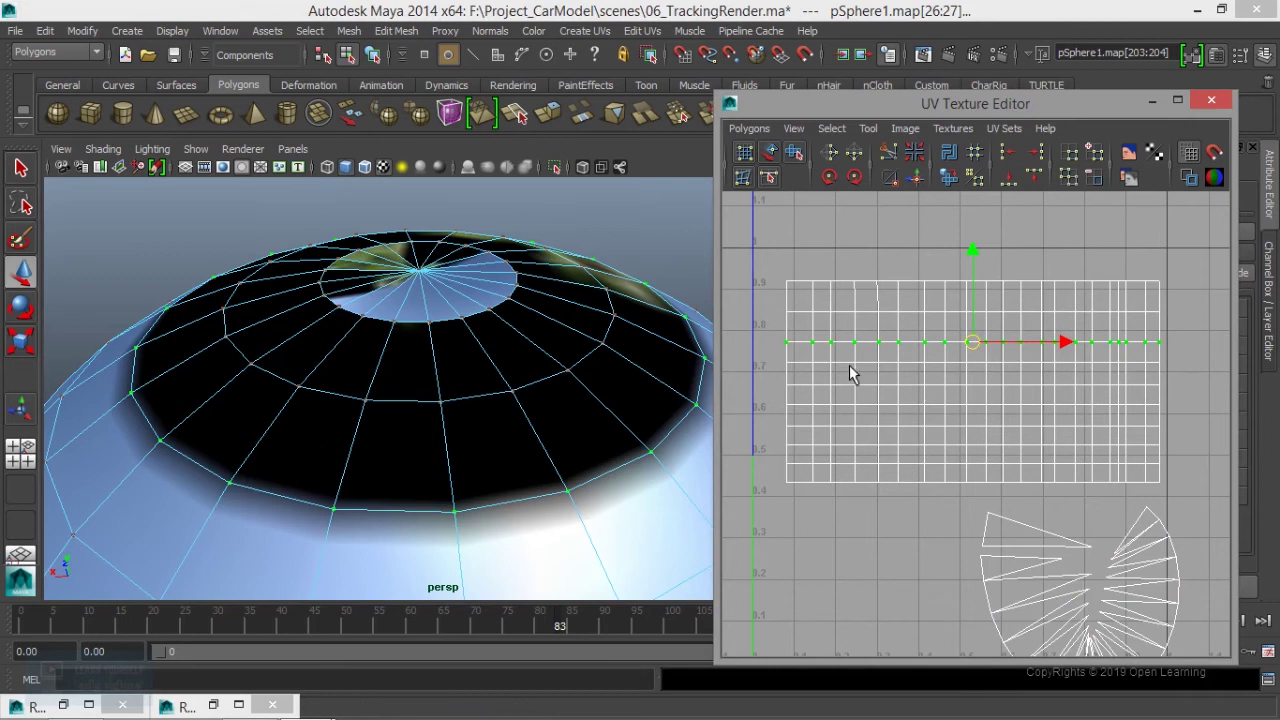
pyautogui.moveTo(971, 262)
pyautogui.mouseDown()
pyautogui.moveTo(966, 232)
pyautogui.moveTo(910, 345)
pyautogui.mouseUp()
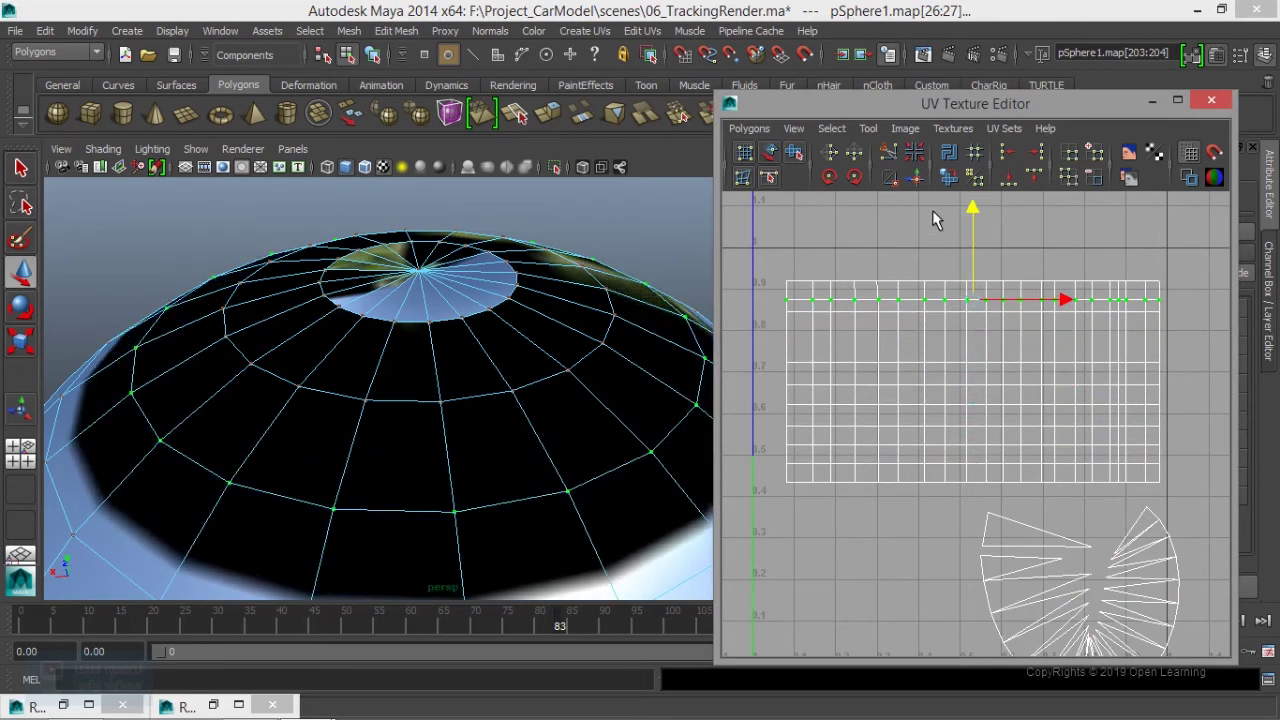
pyautogui.moveTo(910, 345); pyautogui.dragTo(910, 347)
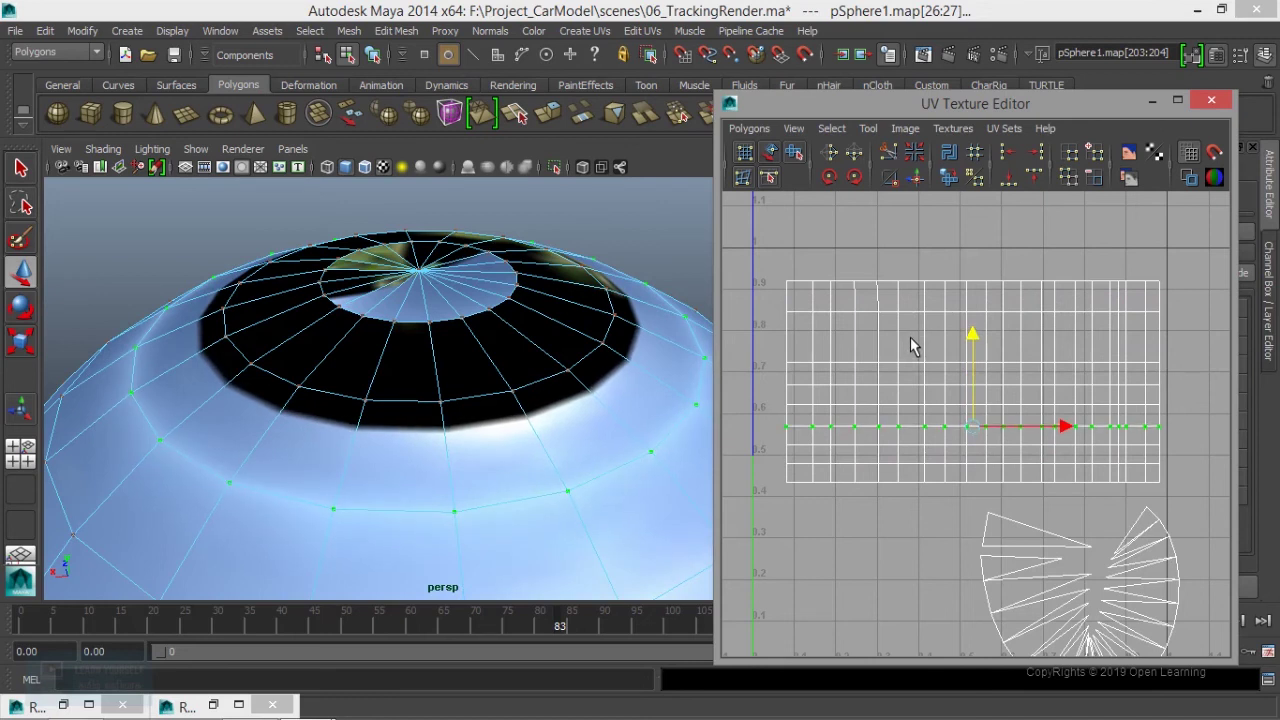
# - Slide the higher and top UV rows down, then return to Object Mode
pyautogui.moveTo(772, 296); pyautogui.dragTo(1175, 332)
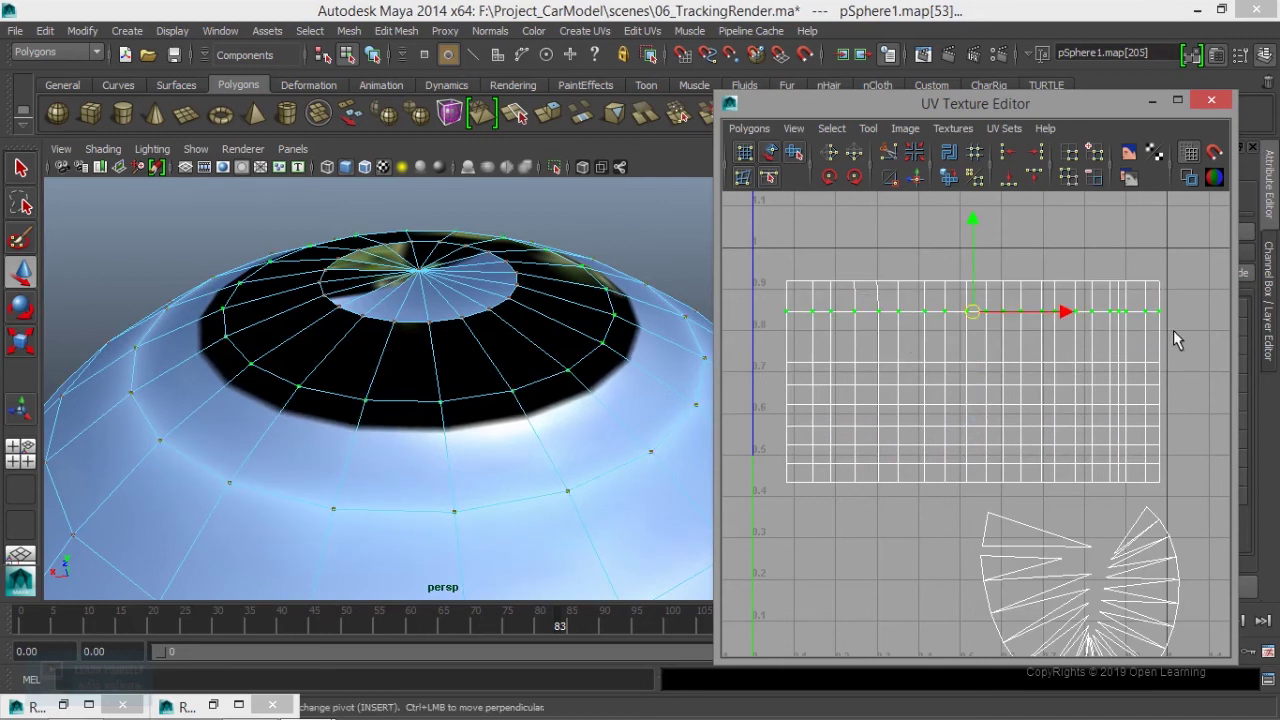
pyautogui.moveTo(971, 232); pyautogui.dragTo(983, 340)
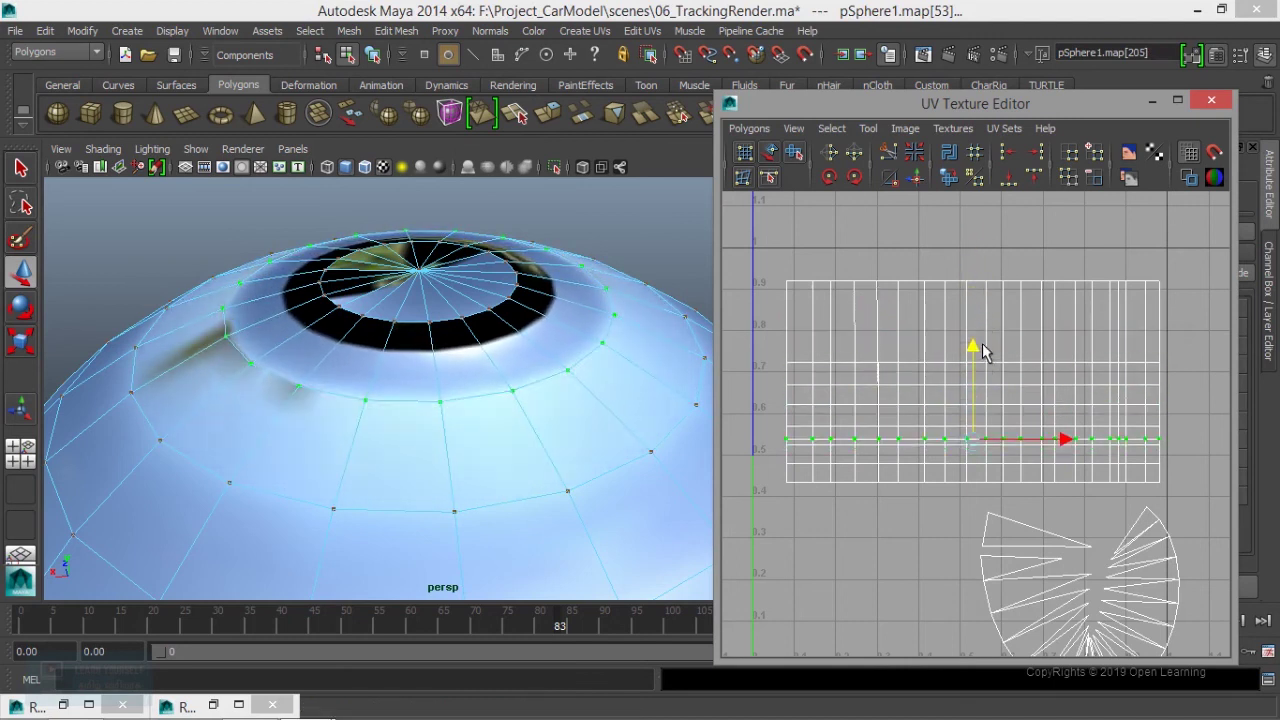
pyautogui.moveTo(983, 340); pyautogui.dragTo(983, 338)
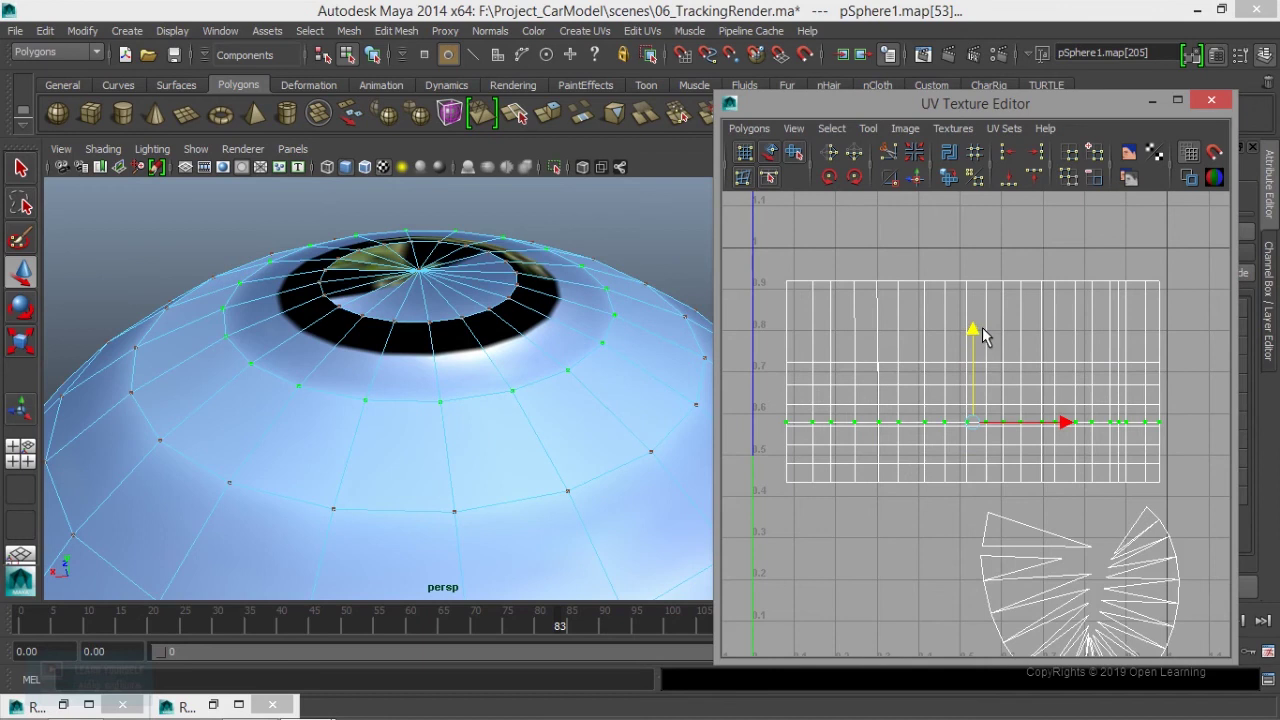
pyautogui.moveTo(1189, 268); pyautogui.dragTo(770, 294)
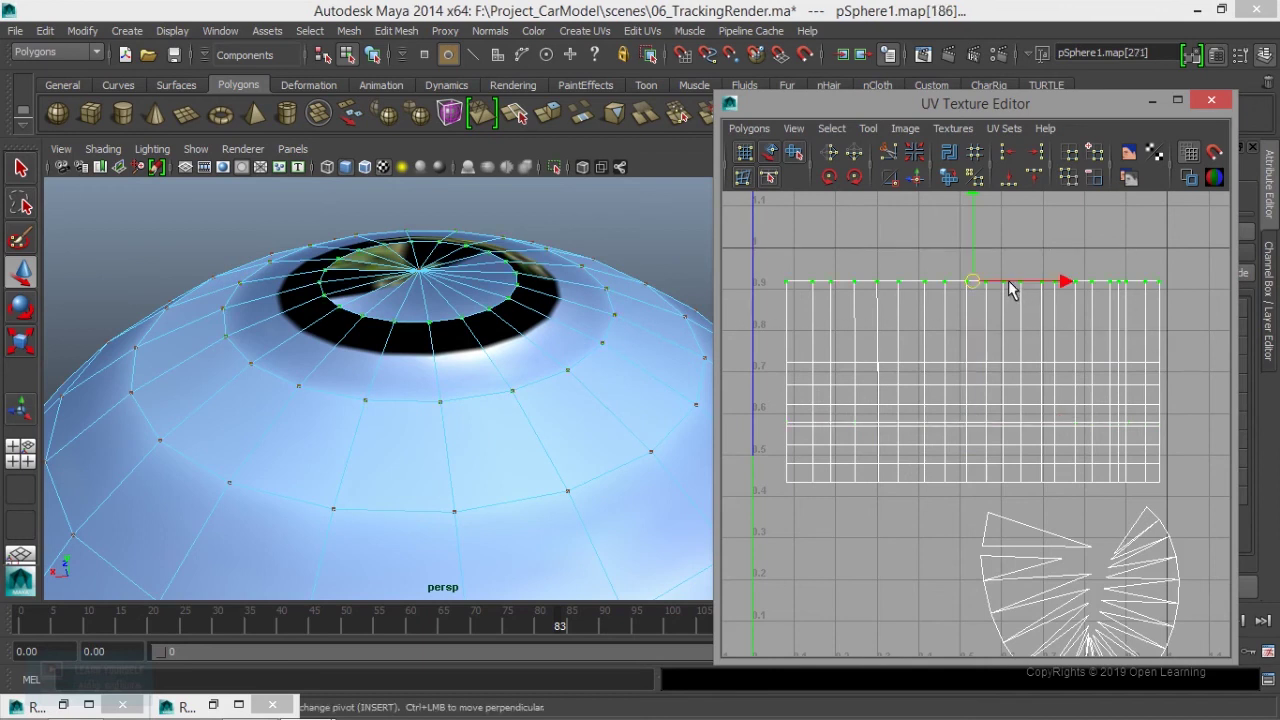
pyautogui.moveTo(972, 201); pyautogui.dragTo(979, 271)
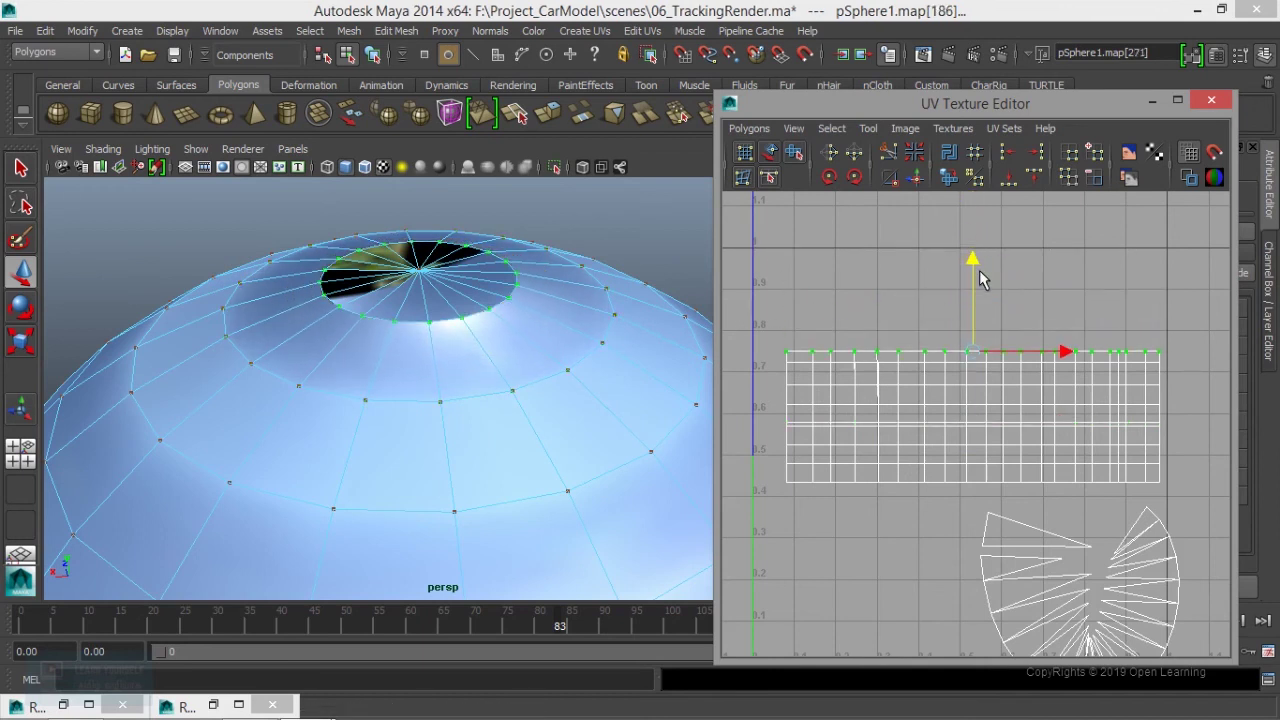
pyautogui.scroll(-5, 519, 411)
pyautogui.scroll(-5, 491, 423)
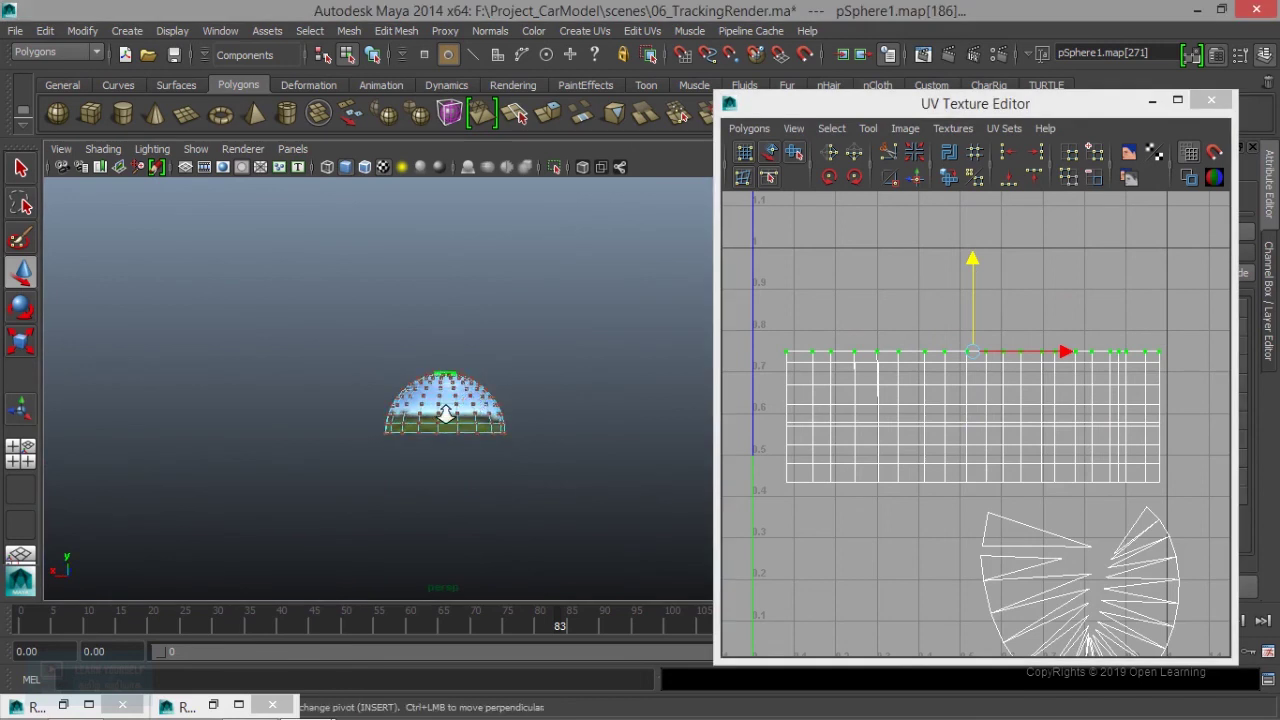
pyautogui.moveTo(467, 393); pyautogui.dragTo(543, 193, button='right')
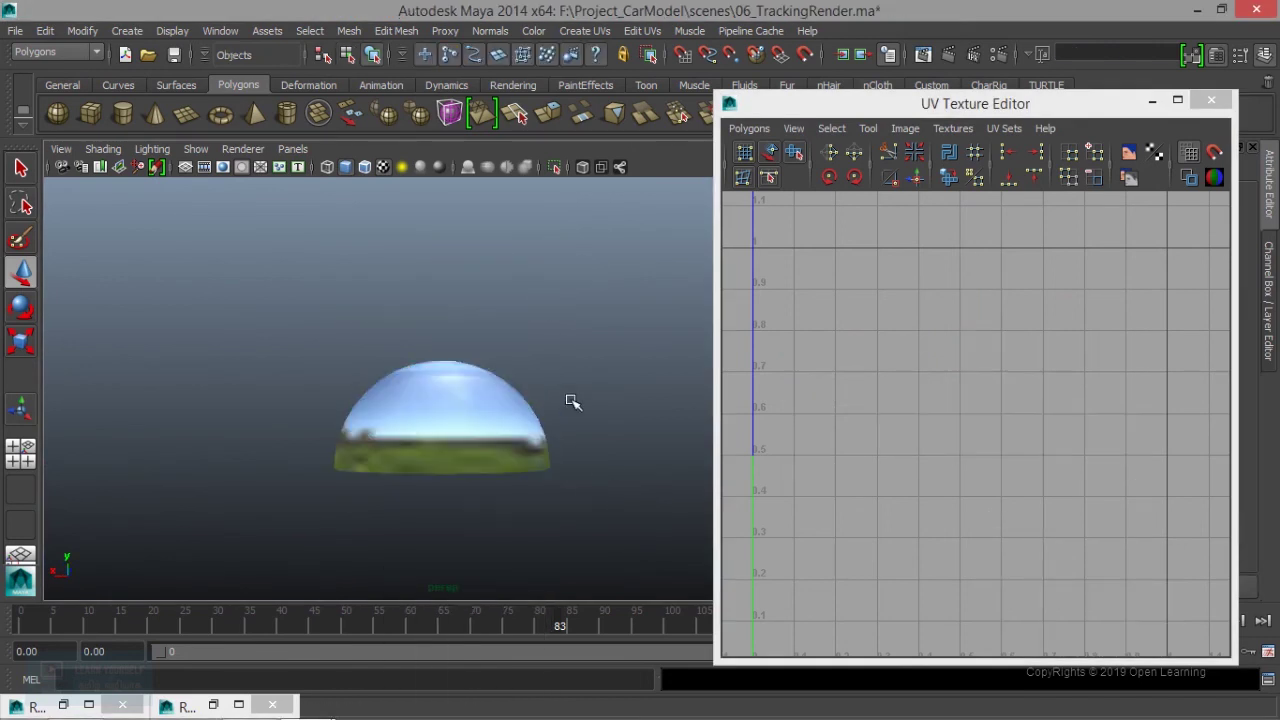
# - Orbit around the dome to check its texture and close the UV Texture Editor
pyautogui.scroll(3, 512, 455)
pyautogui.scroll(3, 512, 445)
pyautogui.moveTo(511, 420)
pyautogui.keyDown('alt'); pyautogui.mouseDown()
pyautogui.moveTo(497, 417)
pyautogui.moveTo(460, 480)
pyautogui.mouseUp(); pyautogui.keyUp('alt')
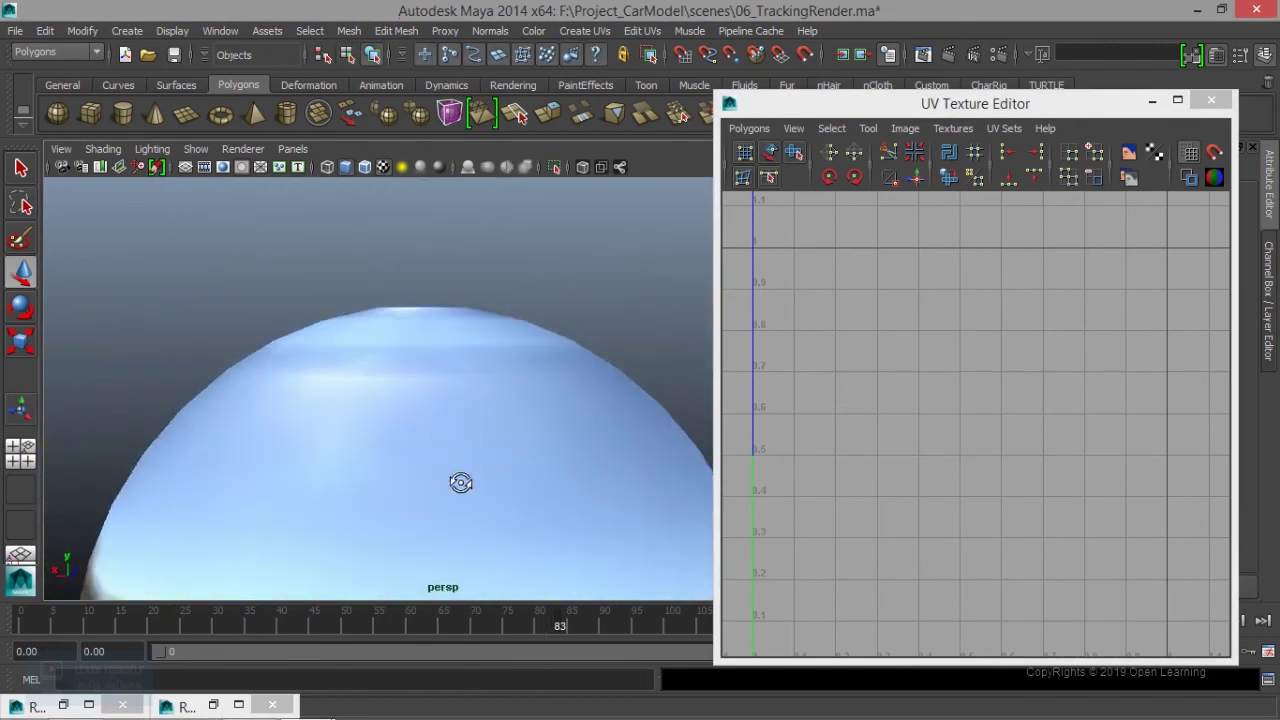
pyautogui.moveTo(460, 480)
pyautogui.keyDown('alt'); pyautogui.mouseDown(button='middle')
pyautogui.moveTo(481, 453)
pyautogui.moveTo(481, 383)
pyautogui.mouseUp(button='middle'); pyautogui.keyUp('alt')
pyautogui.click(1211, 100)
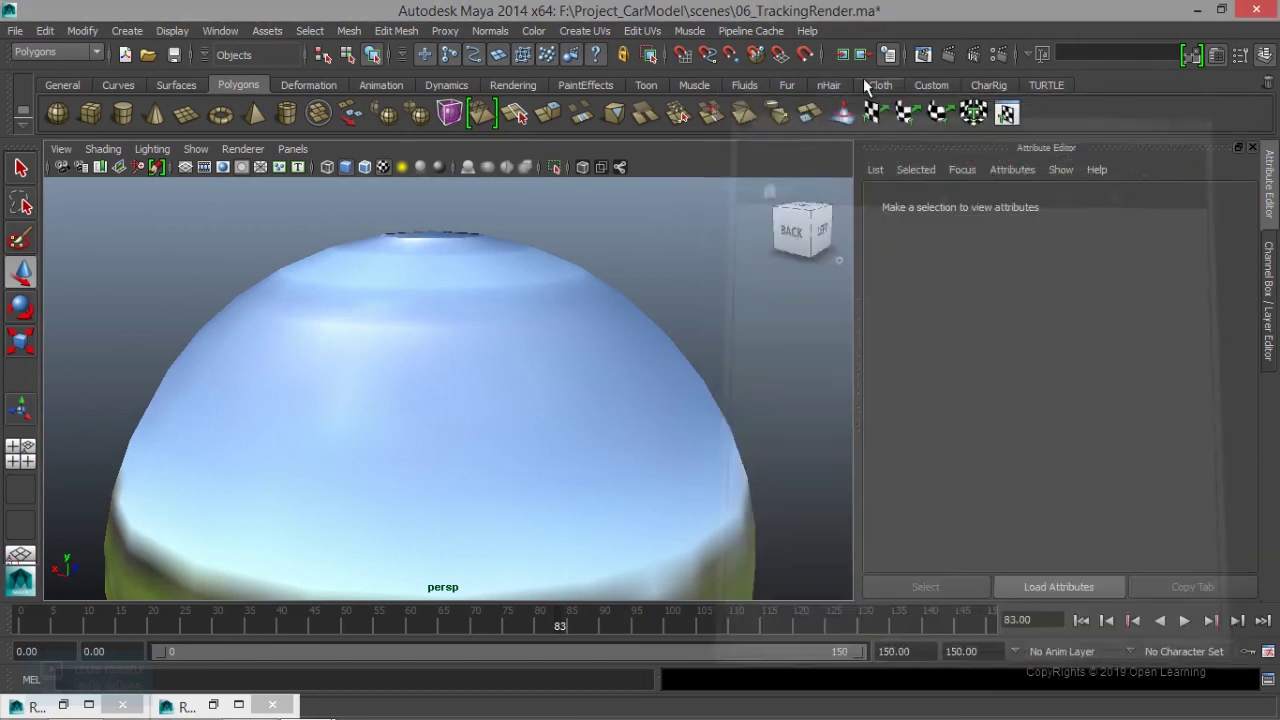
# - Render the current frame with mental ray and keep the rendered image
pyautogui.click(925, 56)
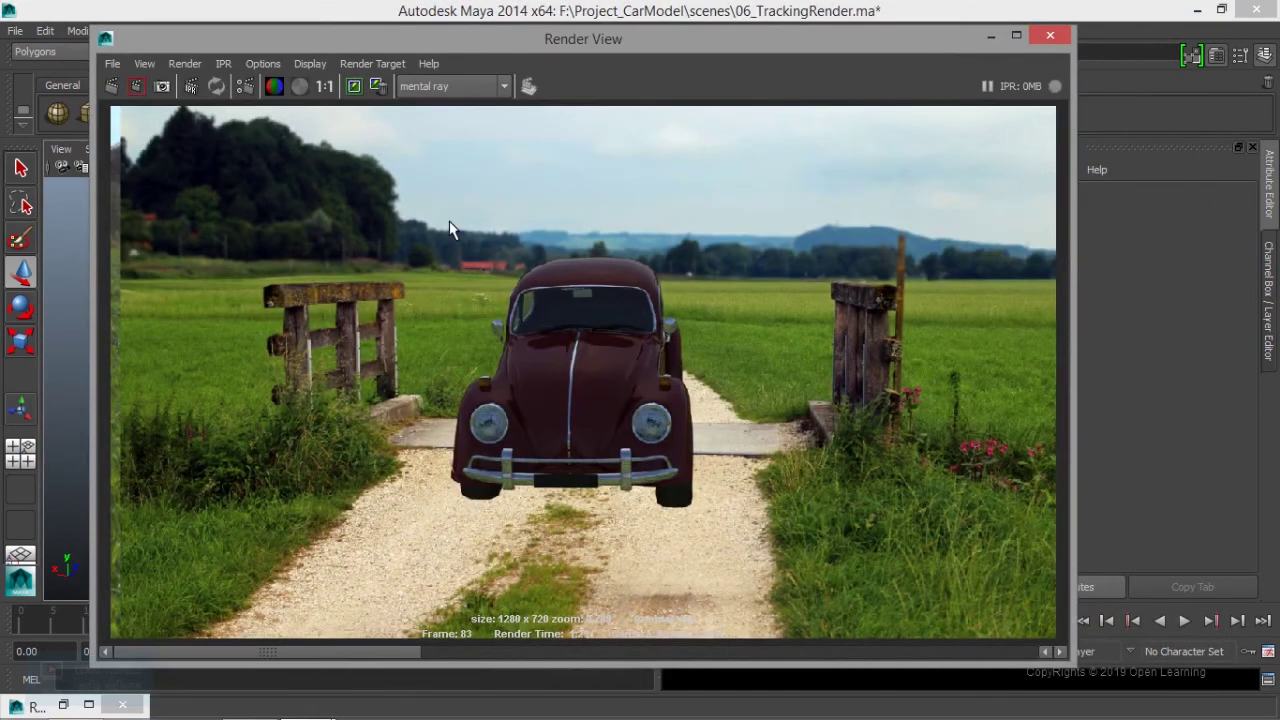
pyautogui.click(352, 86)
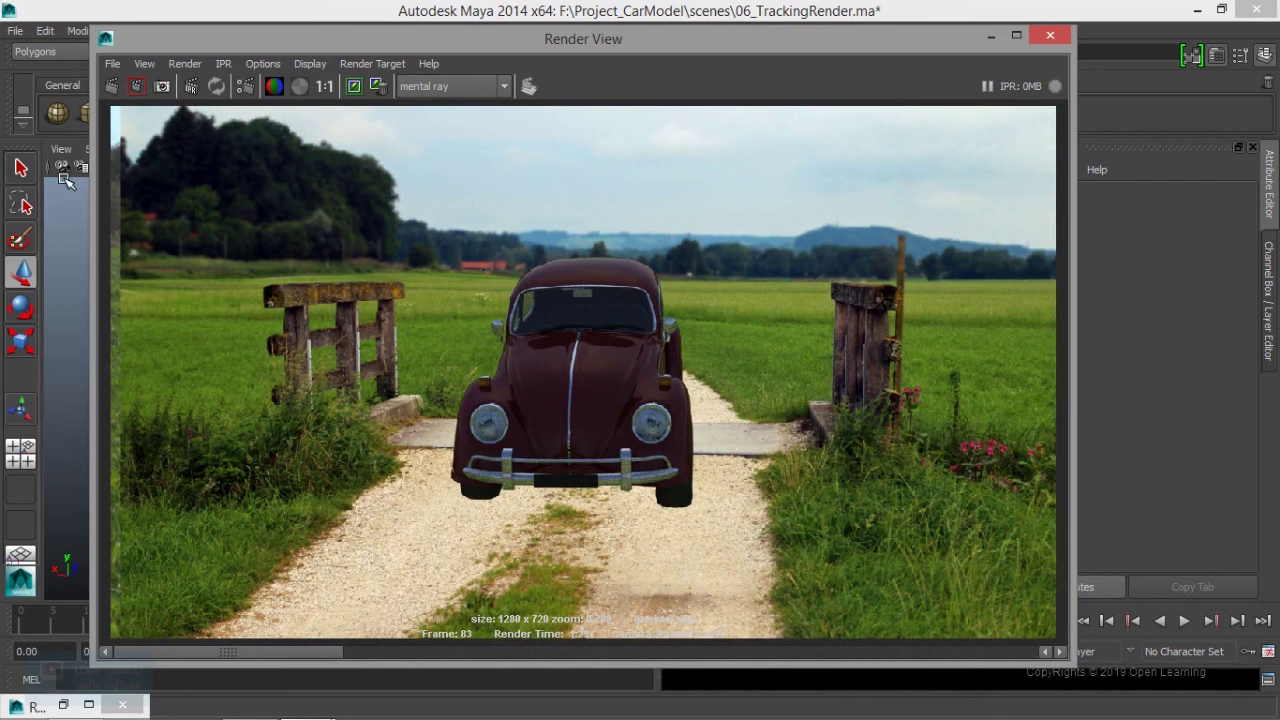
pyautogui.click(189, 65)
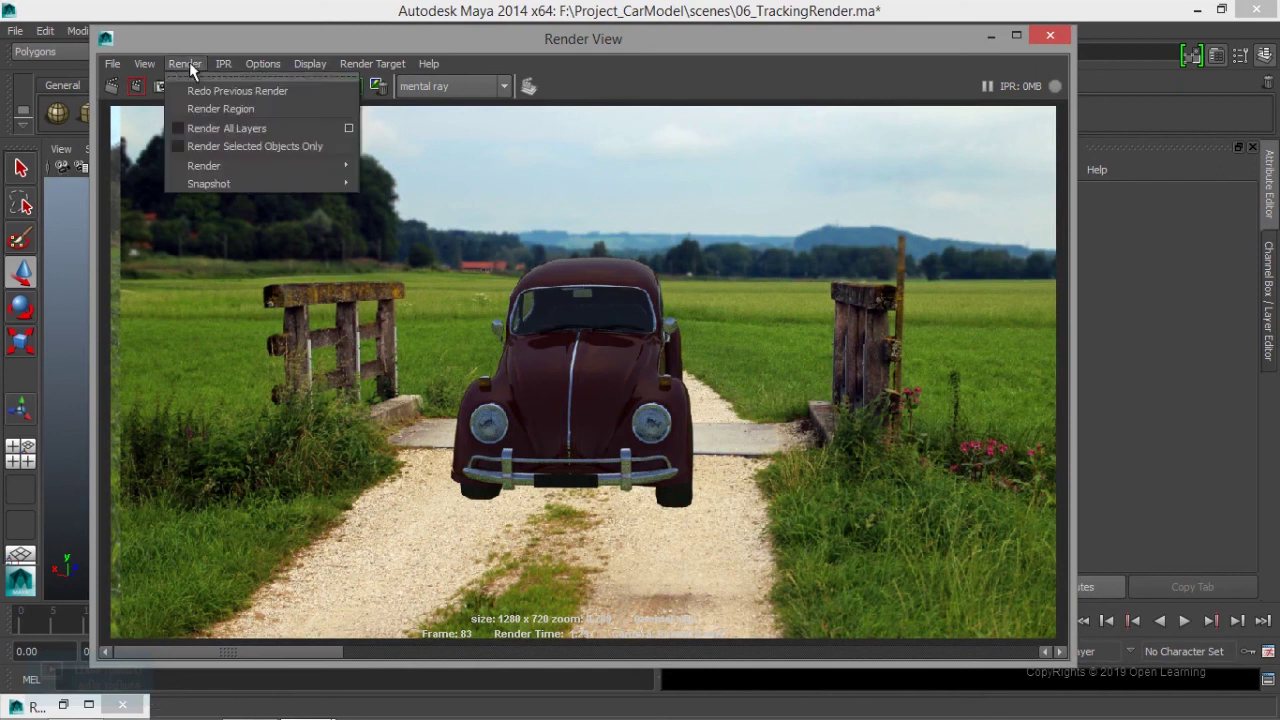